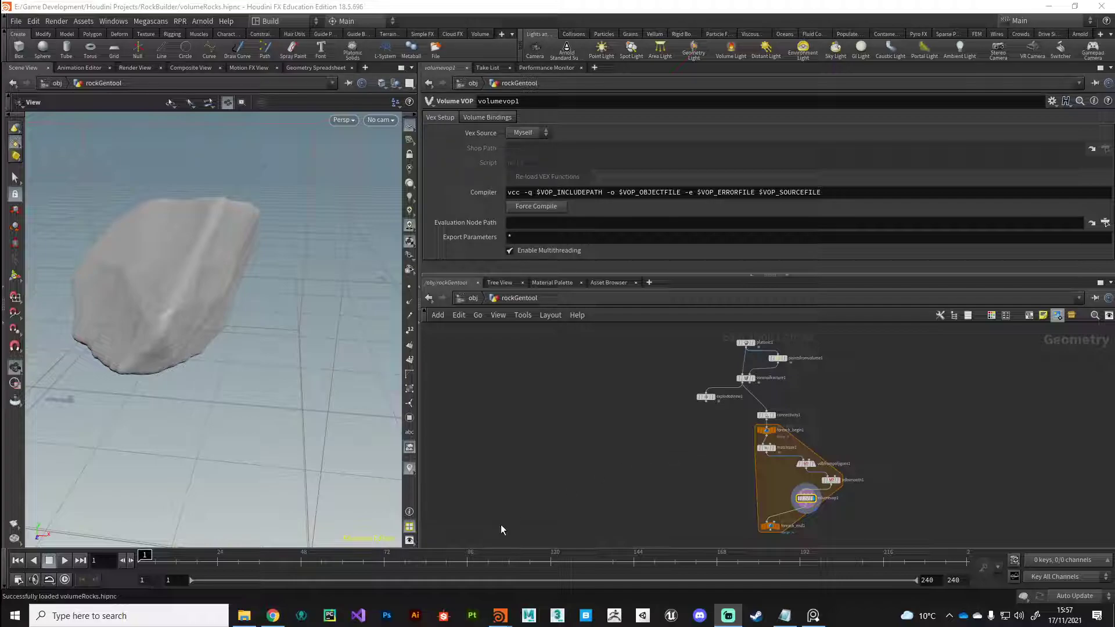
- Move the volumevop1 node directly below vdbsmooth1 inside the for-each block
scroll(530, 480, up, 5)
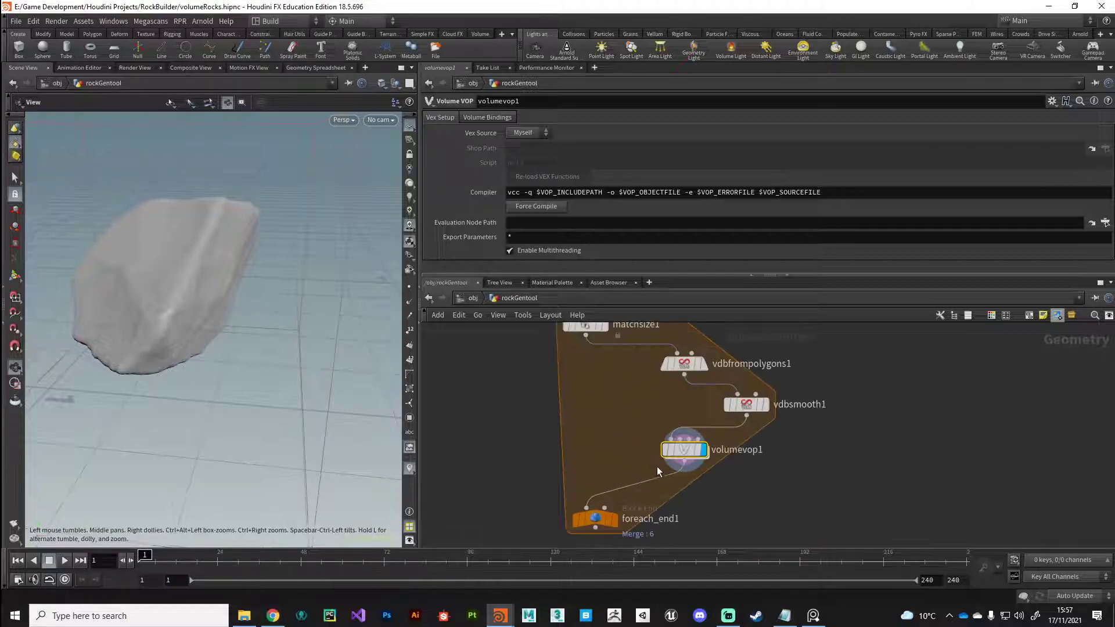
drag(684, 449, 745, 454)
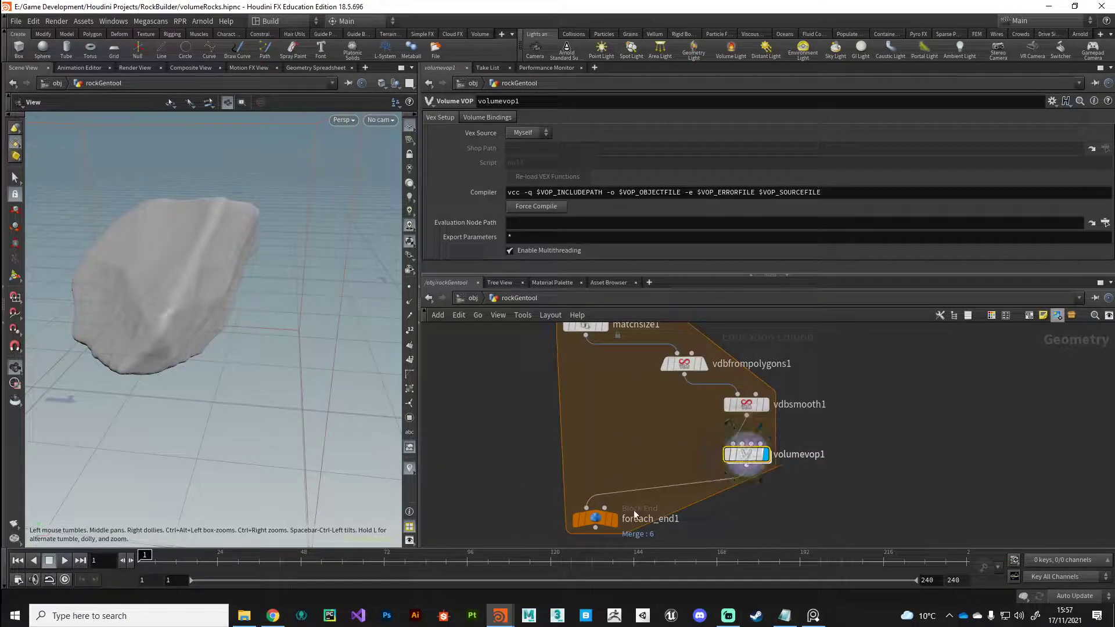
drag(348, 430, 254, 461)
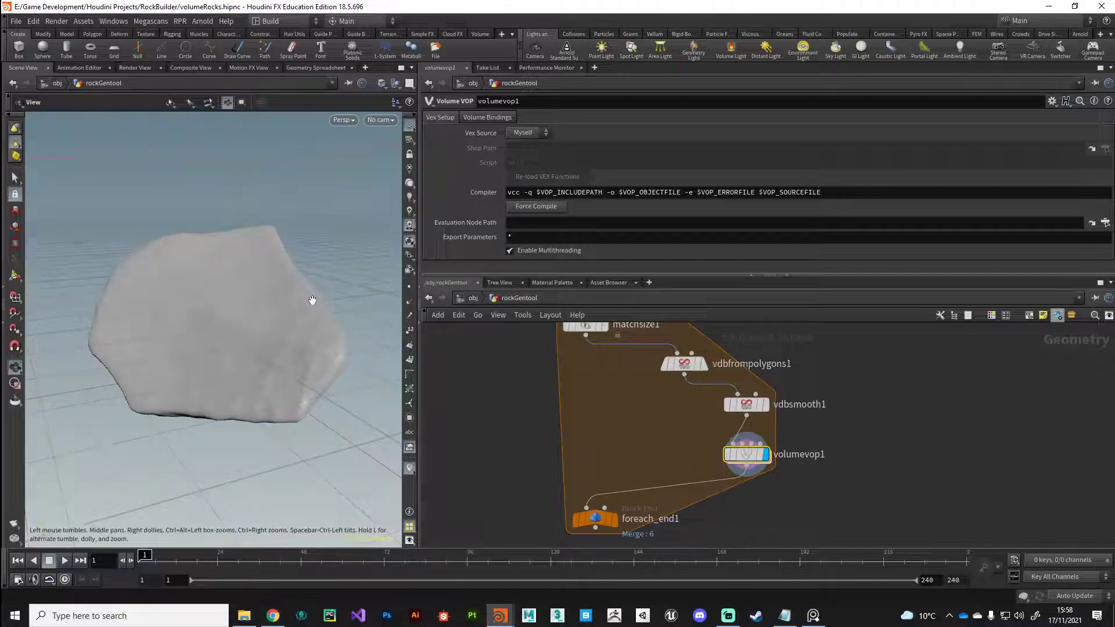
- Set the viewport background's color scheme to Dark in the display options
key(d)
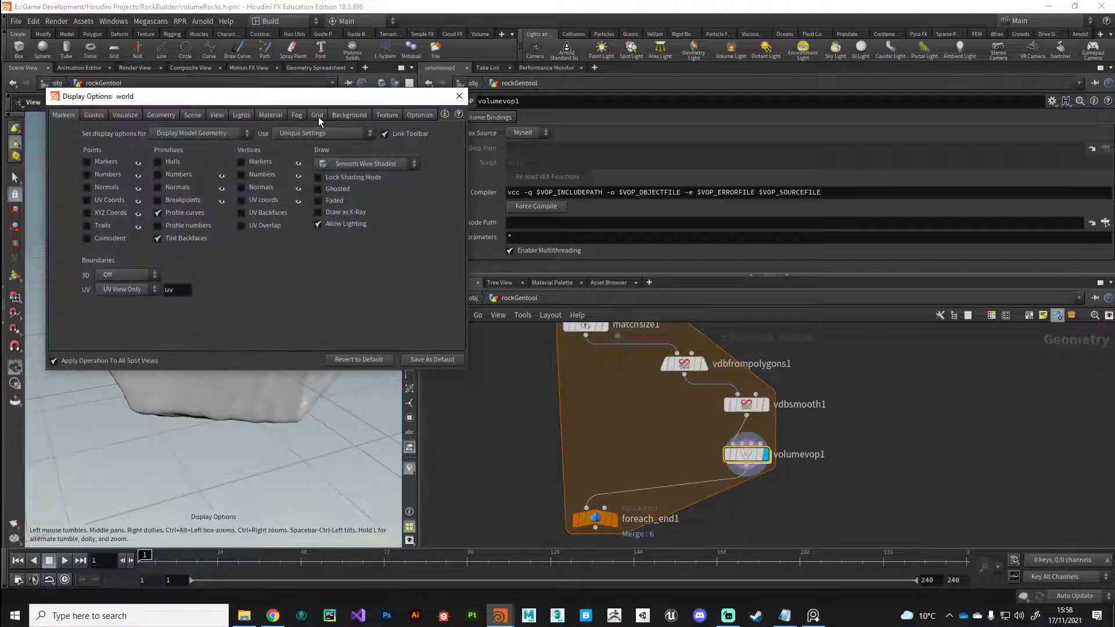
click(349, 114)
click(140, 133)
click(133, 150)
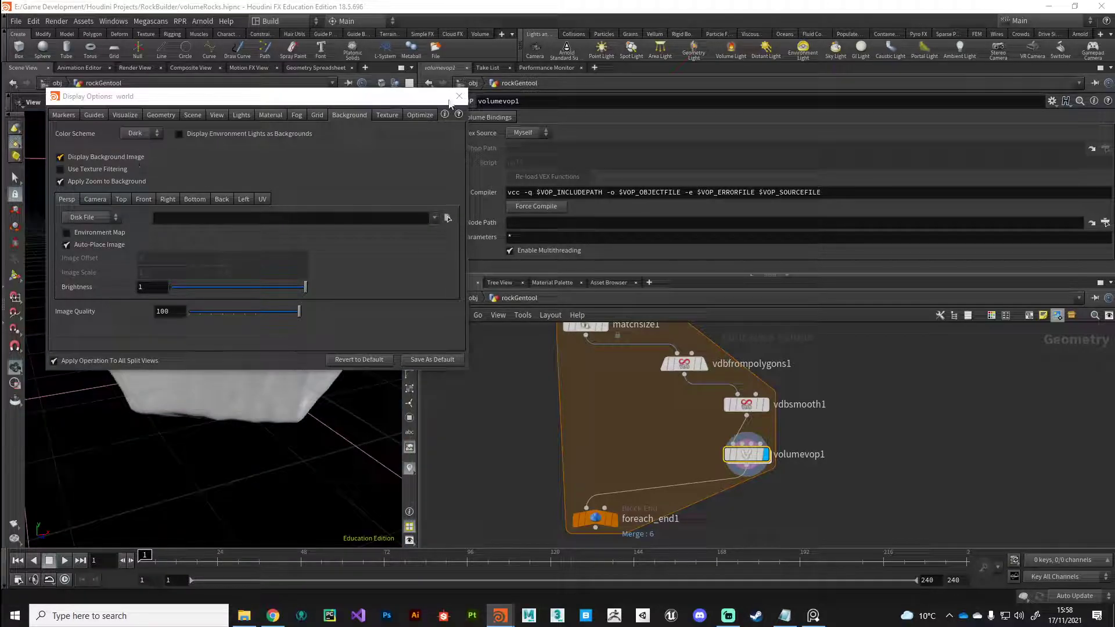
click(458, 97)
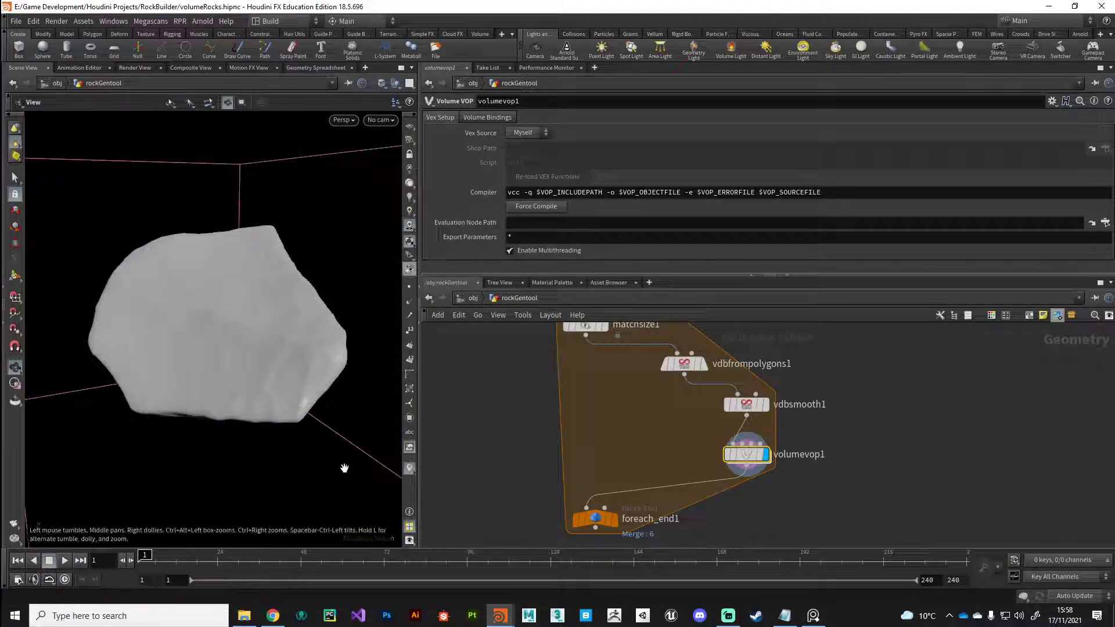
mouse_move(269, 412)
mouse_down()
mouse_move(273, 443)
mouse_move(274, 398)
mouse_move(277, 424)
mouse_up()
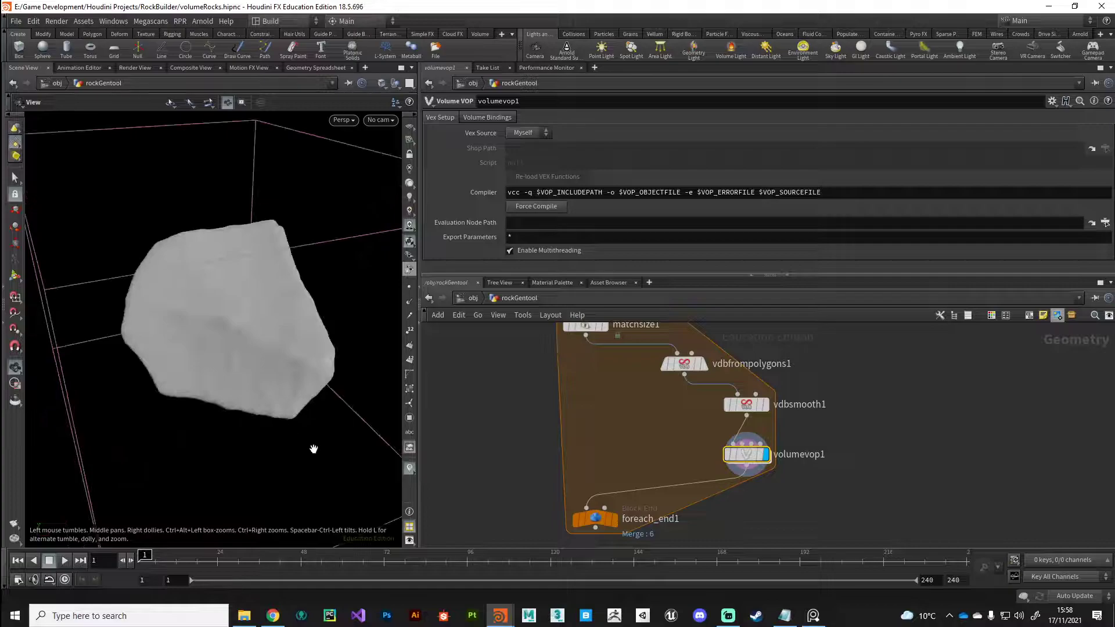
- Open the inner VEX network of the volumevop1 node
double_click(747, 454)
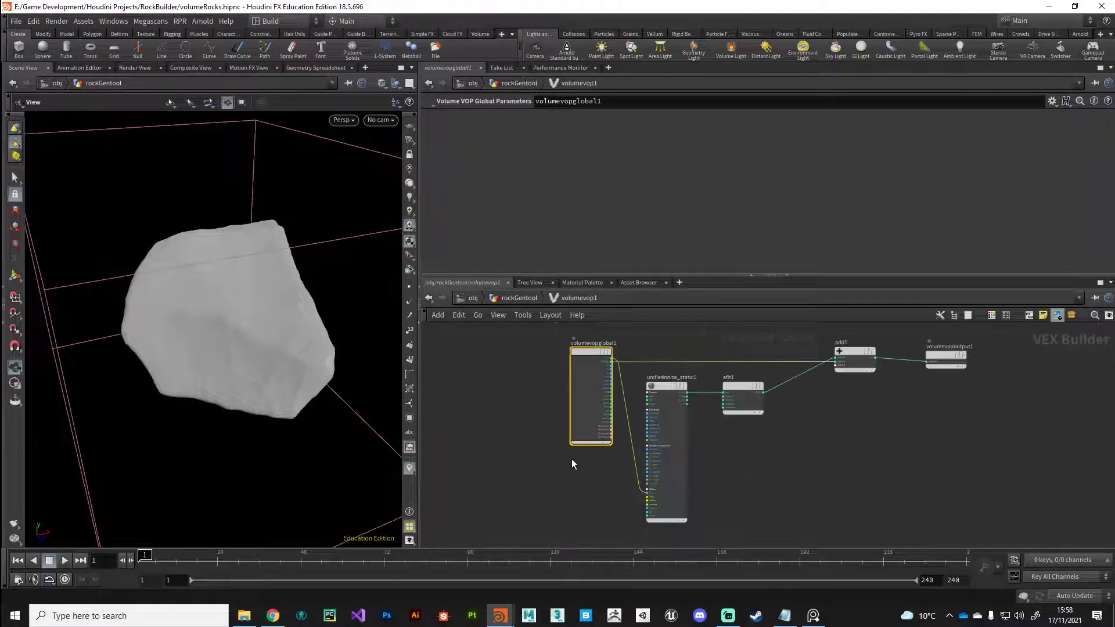
middle_drag(571, 459, 523, 454)
scroll(538, 449, down, 2)
drag(719, 380, 683, 381)
scroll(552, 382, up, 6)
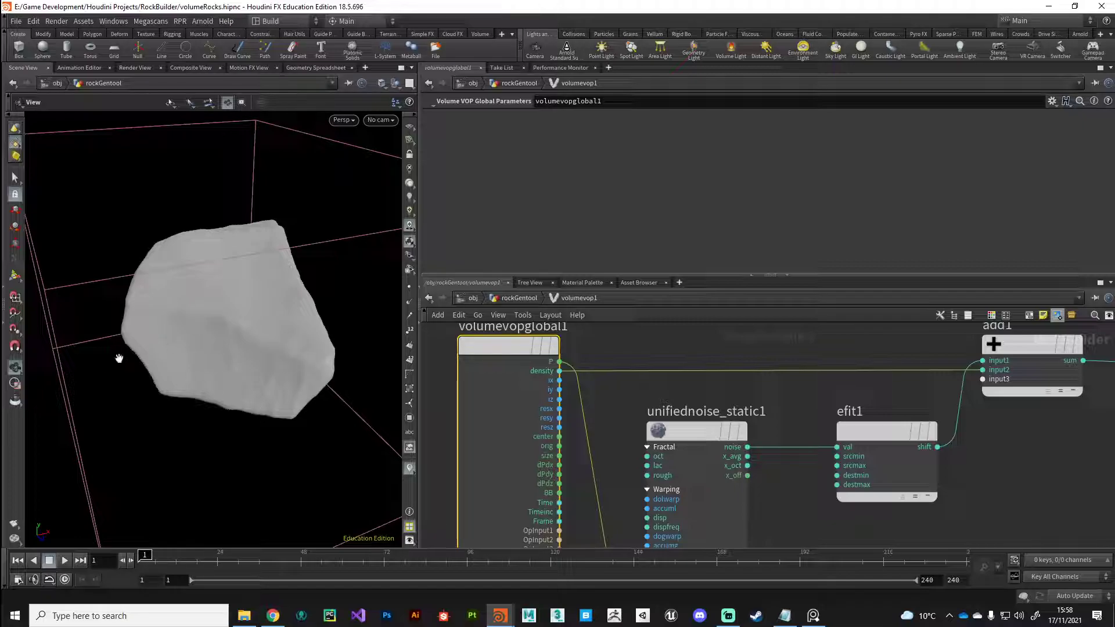
- Examine how the noise, fit and add nodes feed the volume's density output, and inspect the rock from several sides
scroll(525, 417, down, 2)
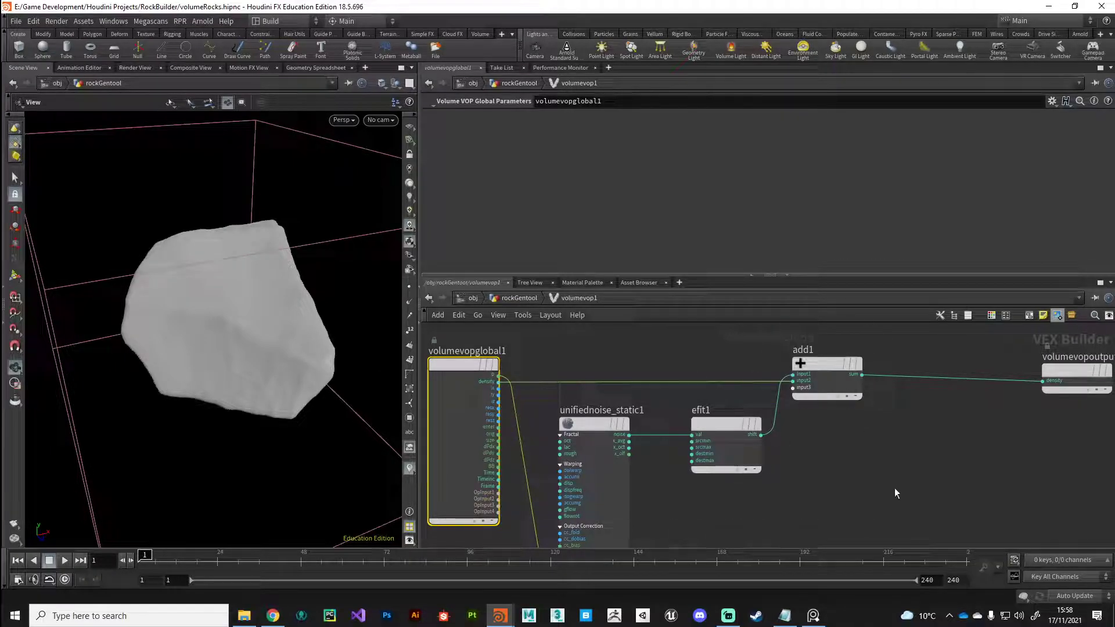
middle_drag(894, 487, 700, 478)
drag(880, 362, 857, 357)
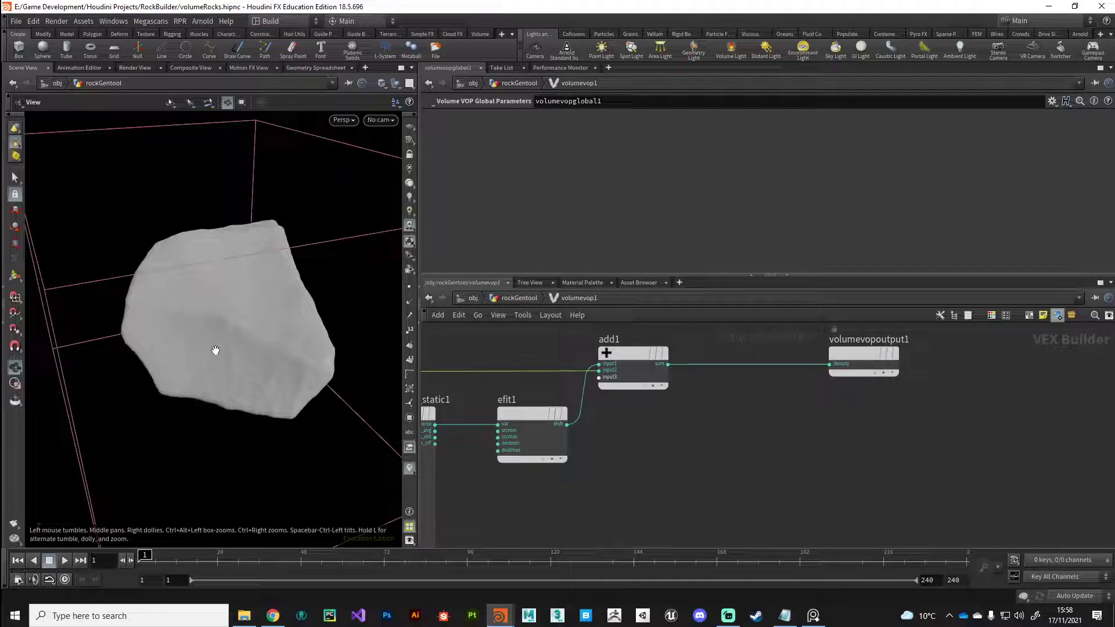
drag(296, 406, 246, 305)
middle_drag(468, 454, 748, 449)
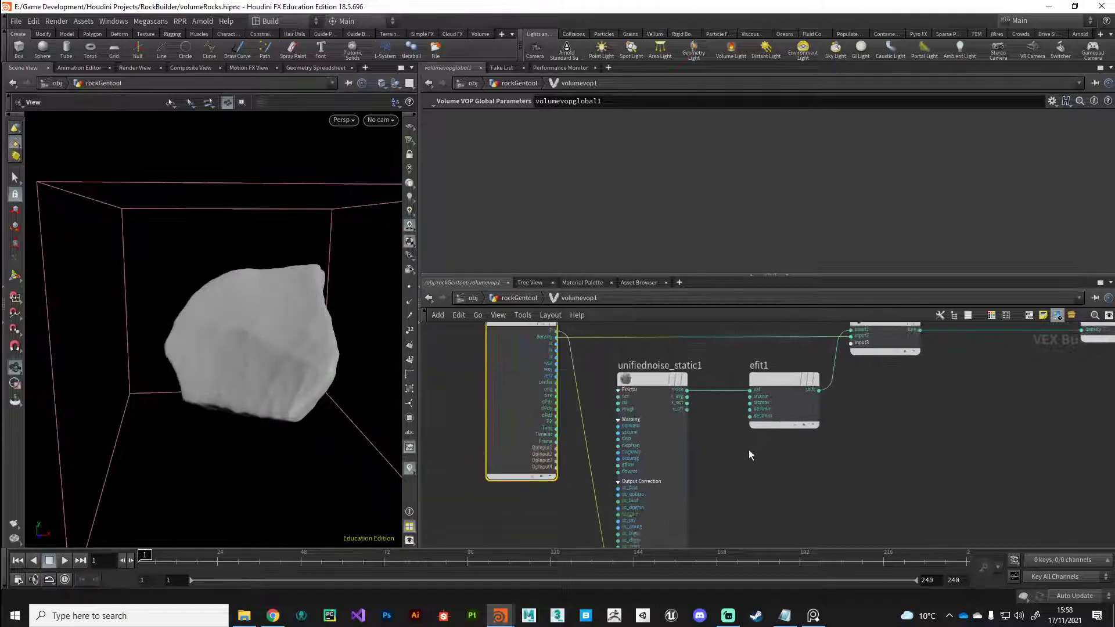
scroll(749, 455, down, 3)
drag(351, 371, 255, 337)
scroll(708, 434, down, 3)
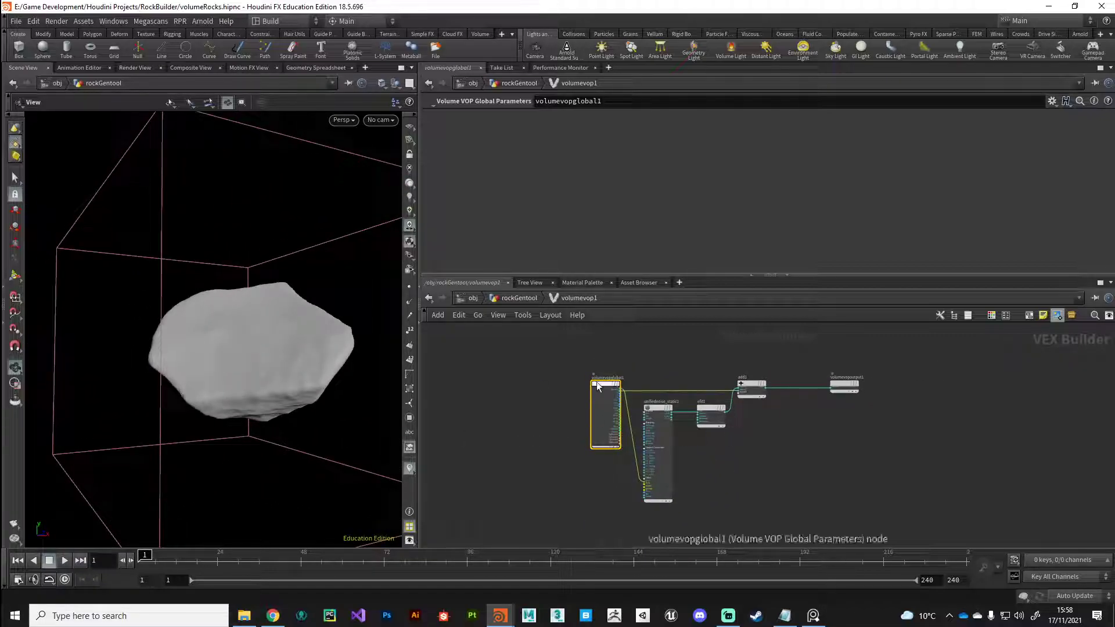
- Move the volumevopoutput1 node far away from add1 to make room for more nodes
middle_drag(755, 477, 696, 444)
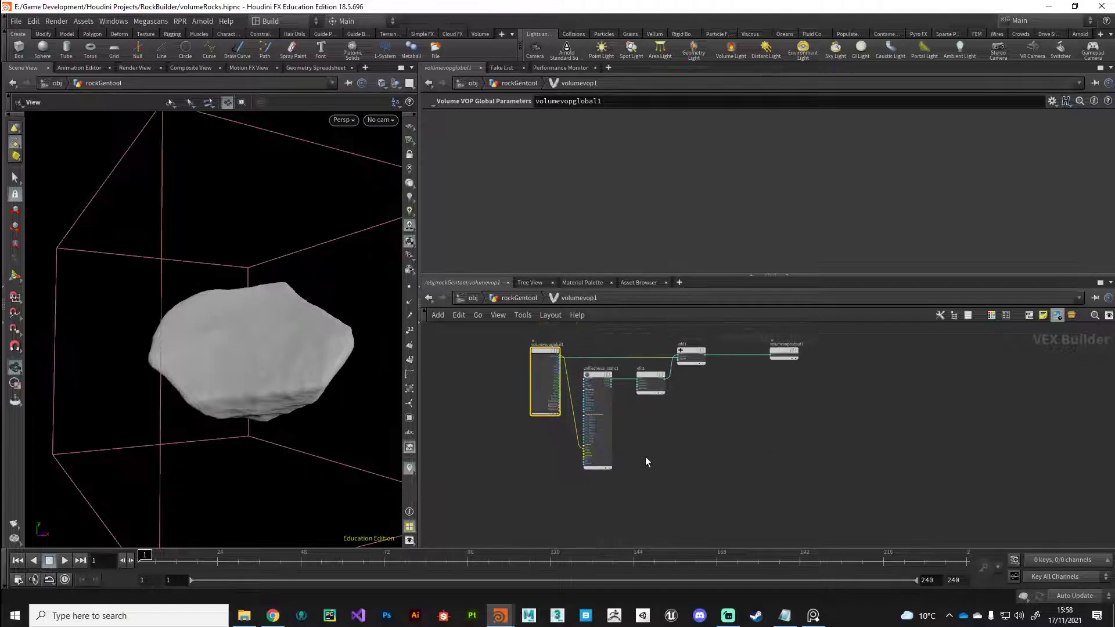
middle_drag(768, 436, 685, 465)
drag(705, 381, 1072, 384)
middle_drag(593, 492, 713, 467)
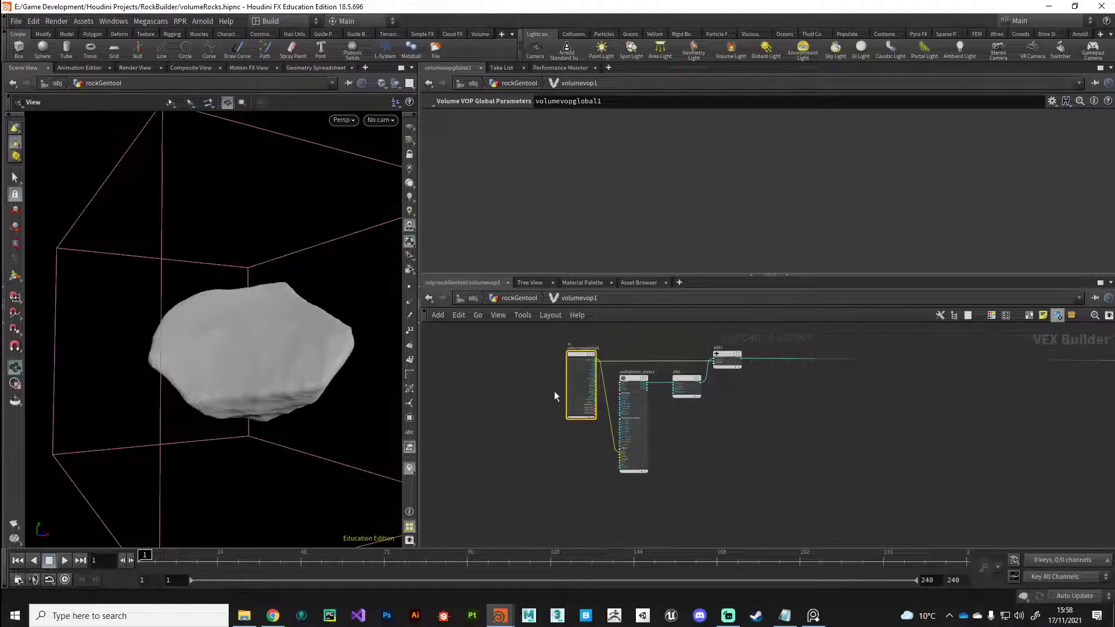
- Move the unifiednoise_static1, efit1 and add1 nodes together to a spot above the volumevopglobal1 node
key(h)
drag(606, 516, 704, 405)
scroll(673, 445, down, 3)
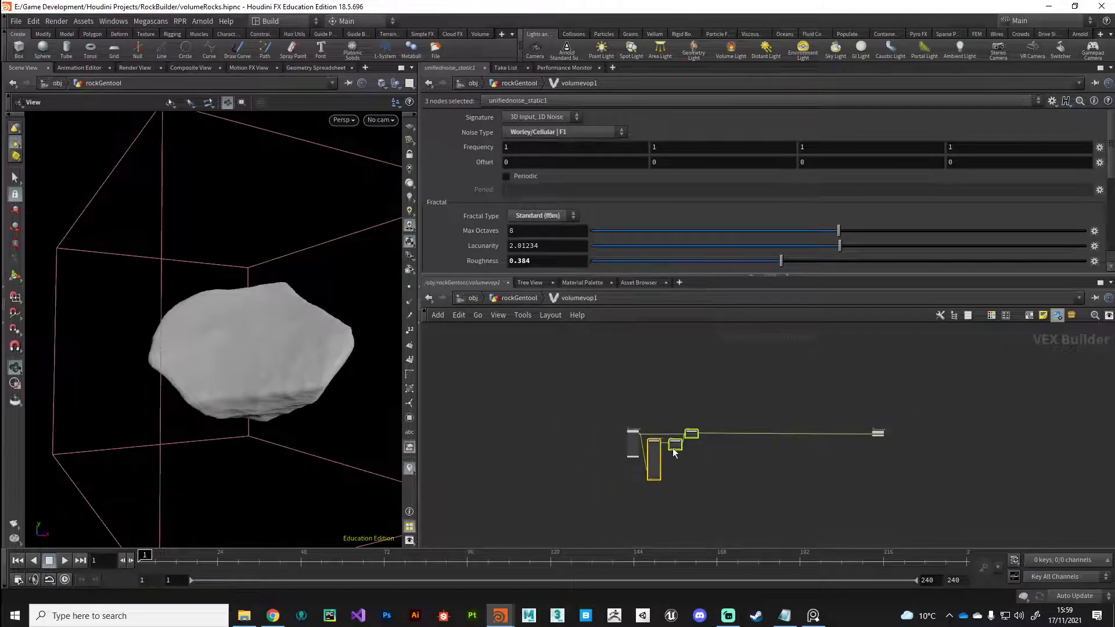
drag(674, 445, 690, 394)
click(704, 401)
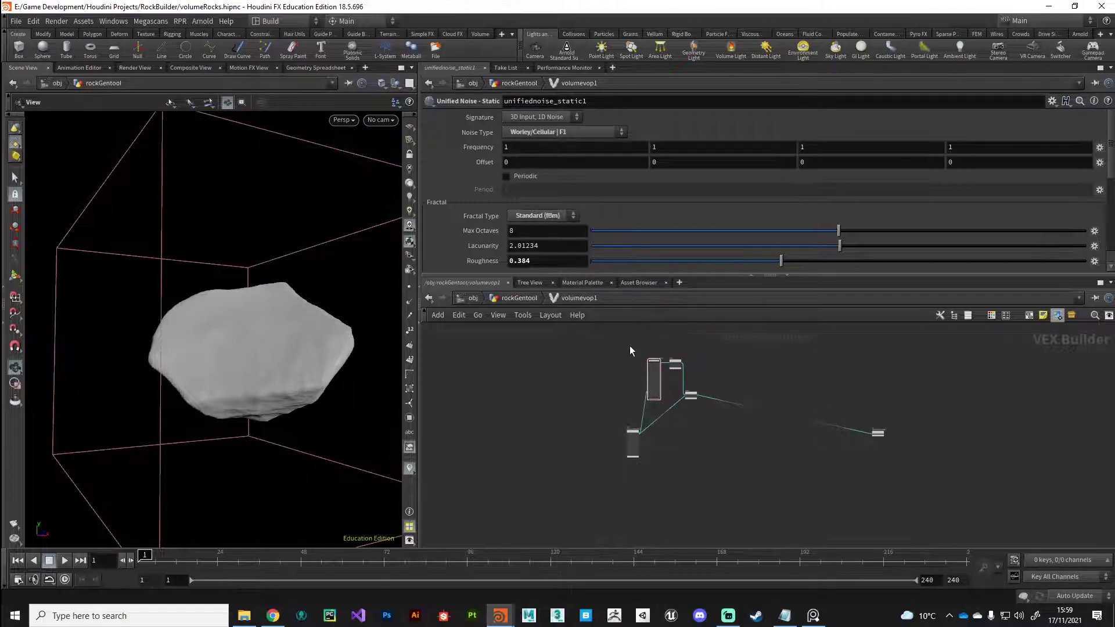
drag(629, 346, 702, 397)
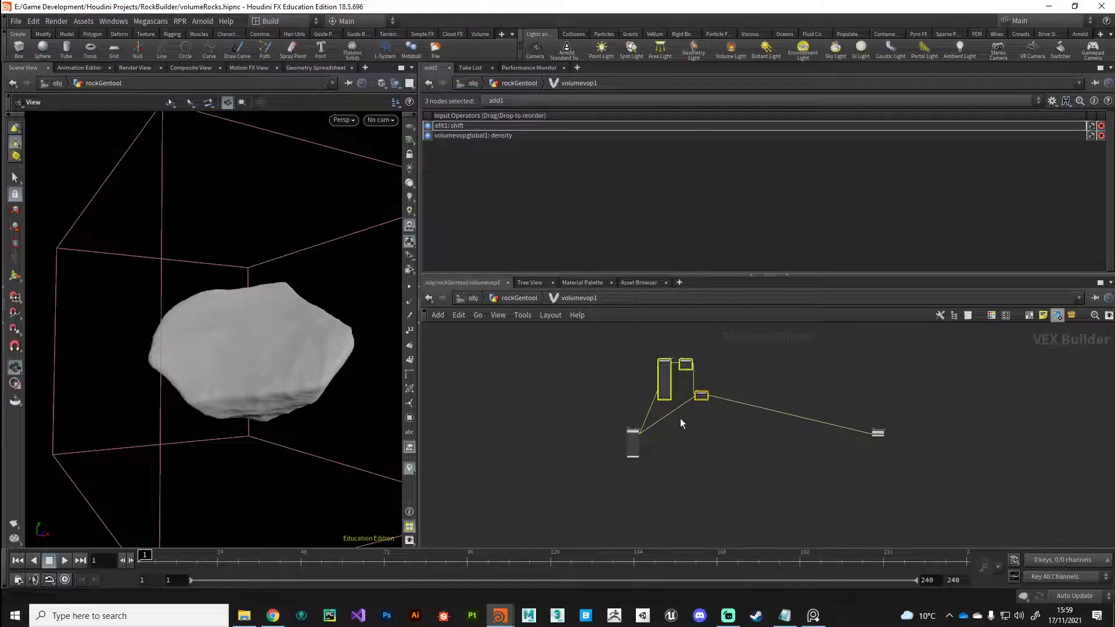
- Insert a network dot on the density wire between volumevopglobal1 and add1
alt+click(692, 428)
scroll(679, 420, up, 3)
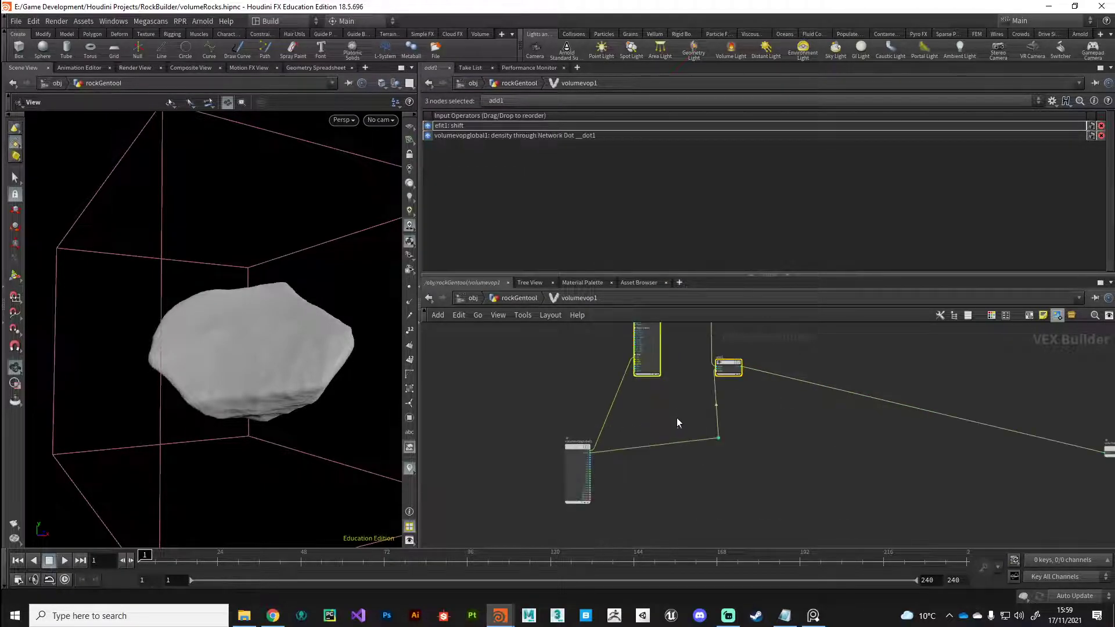
click(709, 442)
key(Escape)
key(y)
drag(717, 436, 719, 443)
scroll(664, 431, down, 3)
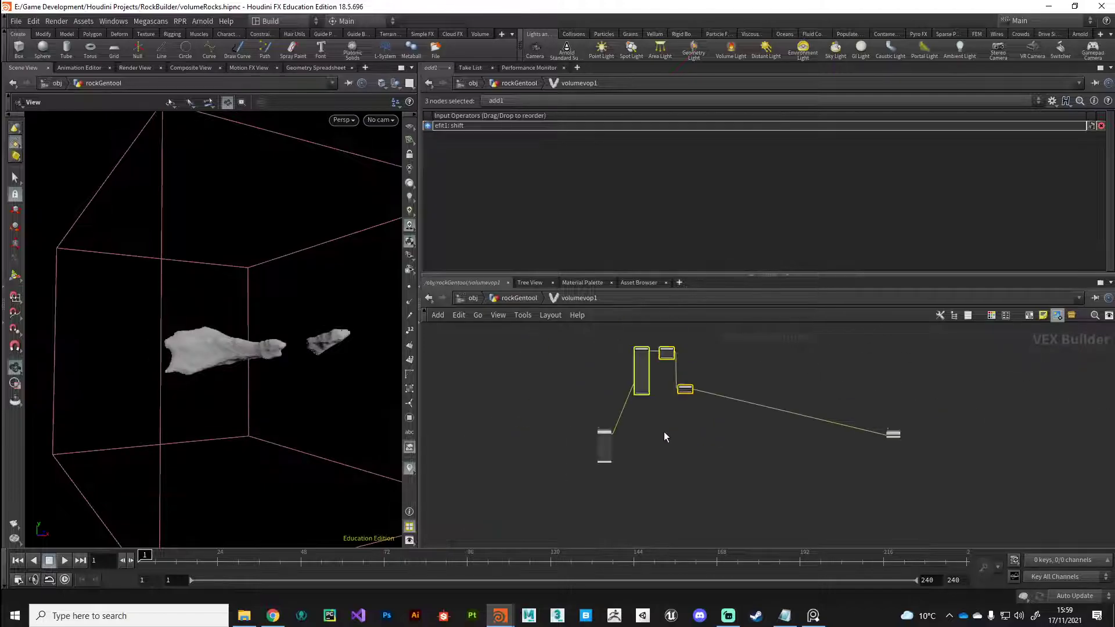
key(ctrl+z)
- Reposition the network dot and the volumevopglobal1 node so the density wire runs level beneath the noise nodes
click(664, 457)
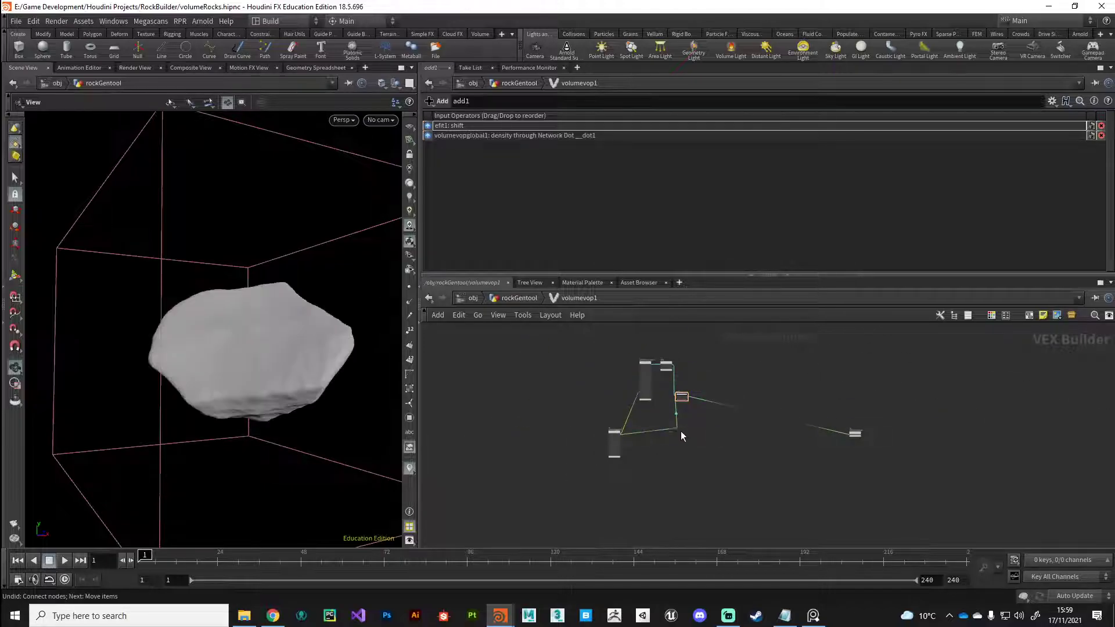
scroll(681, 431, up, 5)
mouse_move(674, 420)
mouse_down()
mouse_move(647, 422)
mouse_move(661, 423)
mouse_up()
mouse_move(487, 440)
mouse_down()
mouse_move(486, 385)
mouse_move(498, 421)
mouse_up()
scroll(735, 432, down, 3)
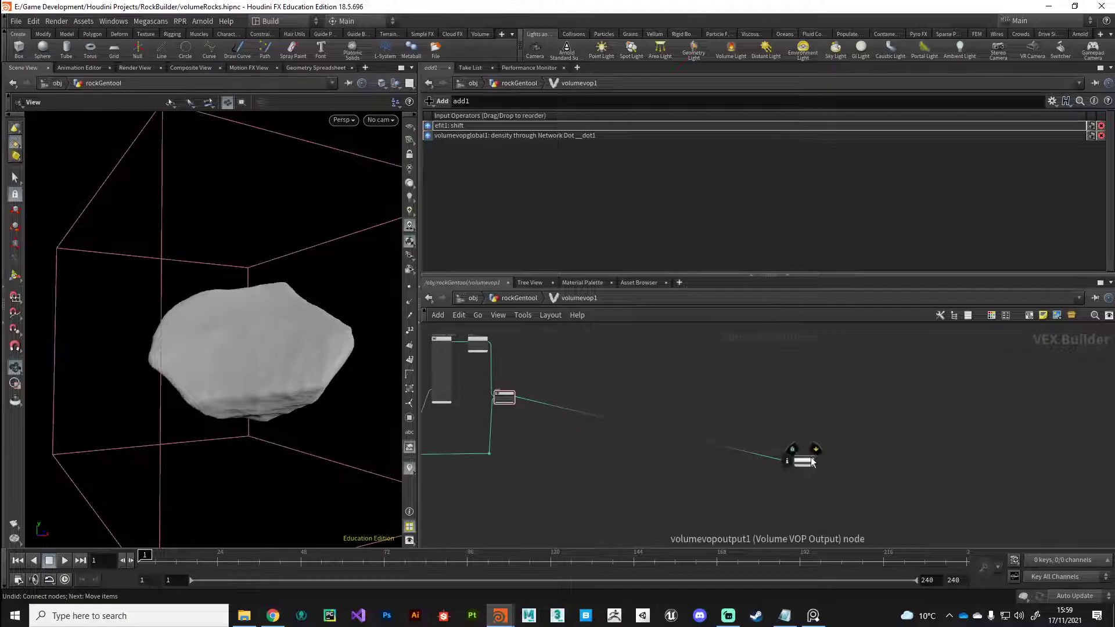
- Align the volumevopoutput1 node level with add1, keeping the two nodes wired together
mouse_move(810, 458)
mouse_down()
mouse_move(865, 377)
mouse_move(927, 400)
mouse_move(806, 462)
mouse_up()
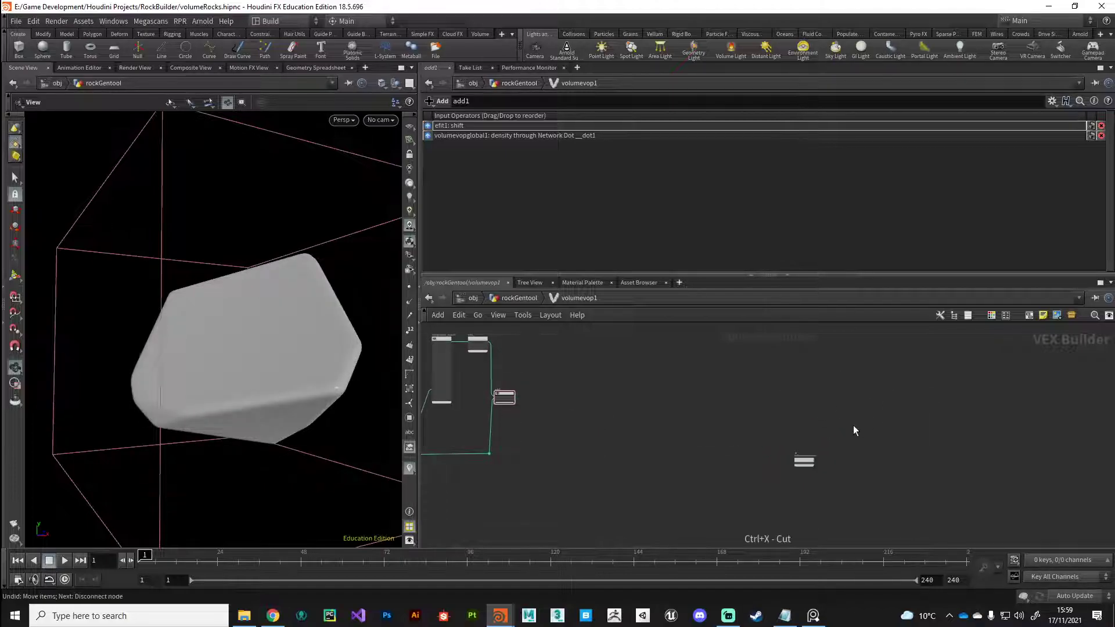
scroll(657, 456, up, 3)
scroll(838, 495, down, 5)
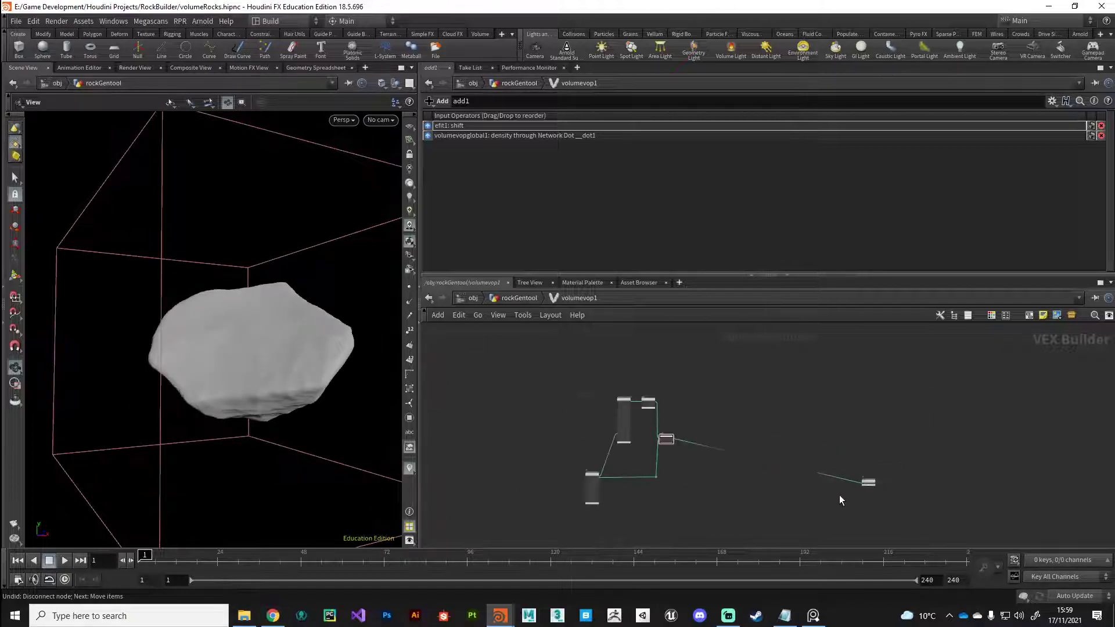
drag(869, 482, 875, 434)
mouse_move(595, 446)
middle_down()
mouse_move(650, 423)
mouse_move(612, 453)
middle_up()
scroll(668, 420, up, 6)
scroll(612, 453, down, 4)
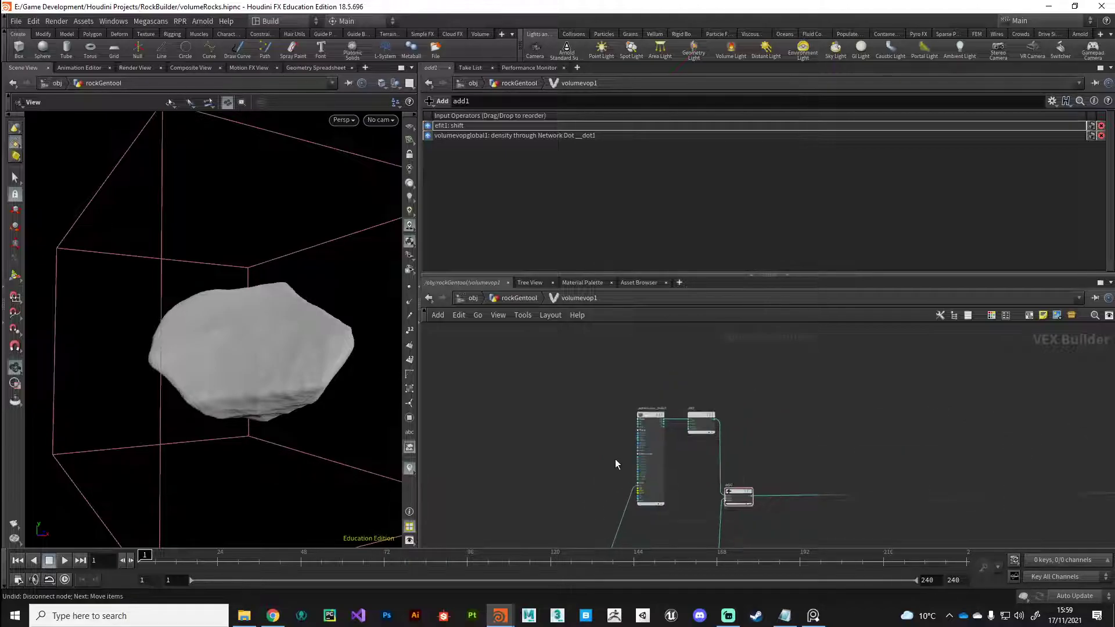
- Duplicate the unifiednoise_static1, efit1 and add1 nodes with their input wires and place the copies below the density wire
drag(707, 460, 703, 460)
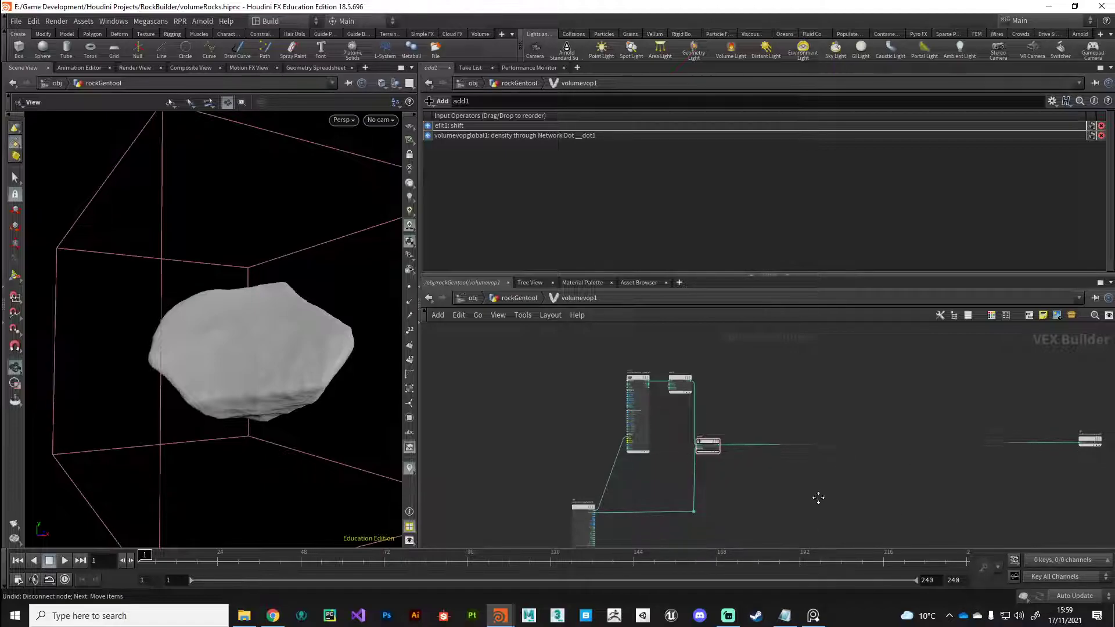
middle_drag(818, 506, 804, 476)
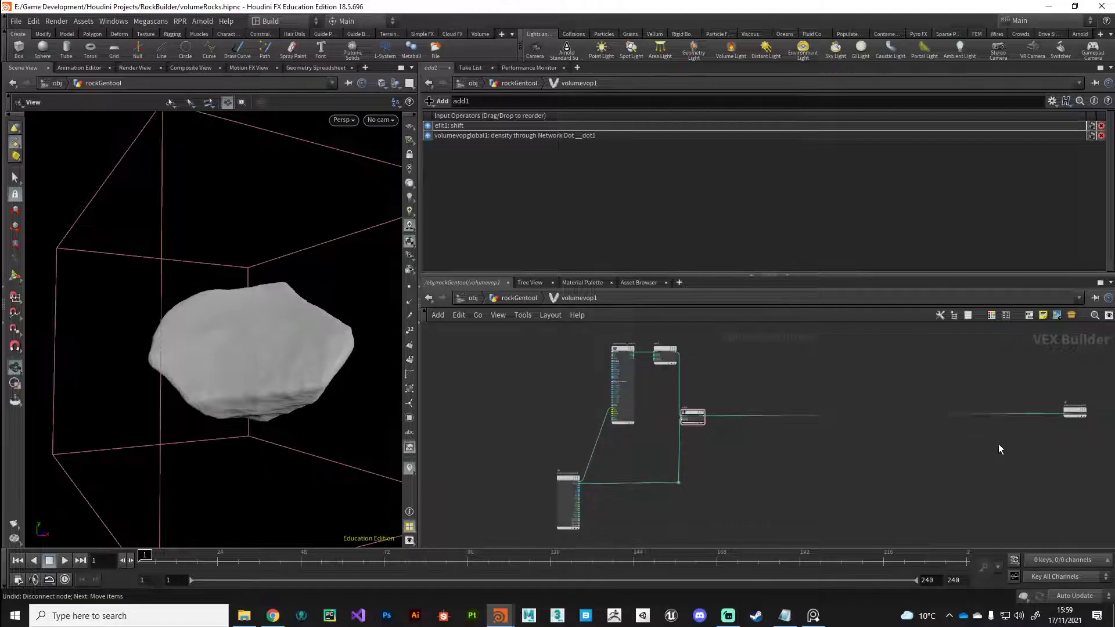
middle_drag(749, 511, 698, 480)
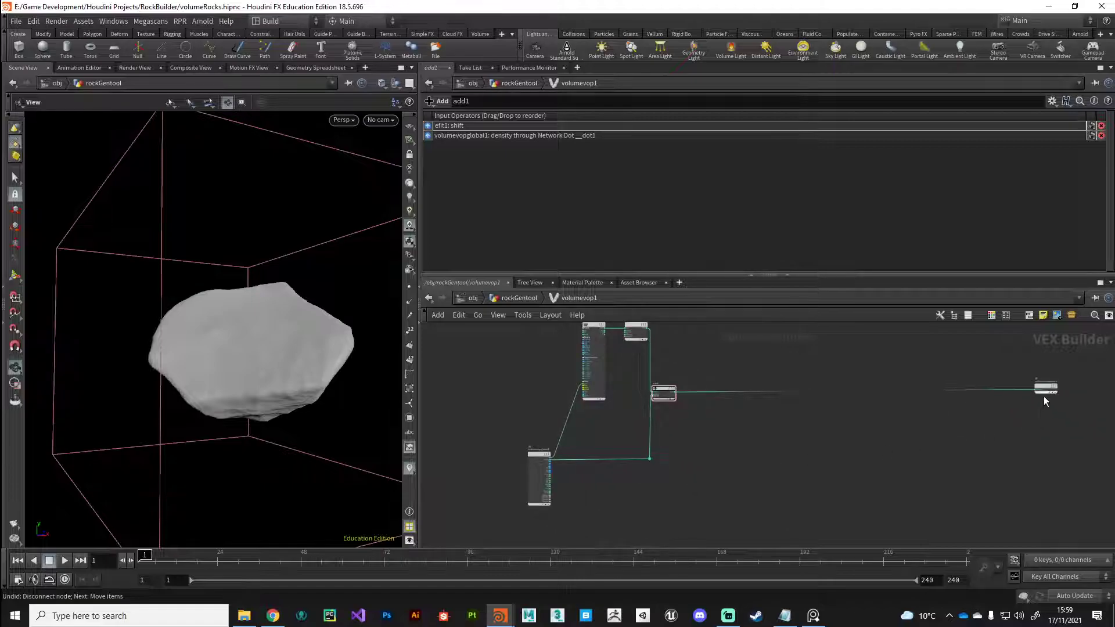
scroll(630, 436, down, 2)
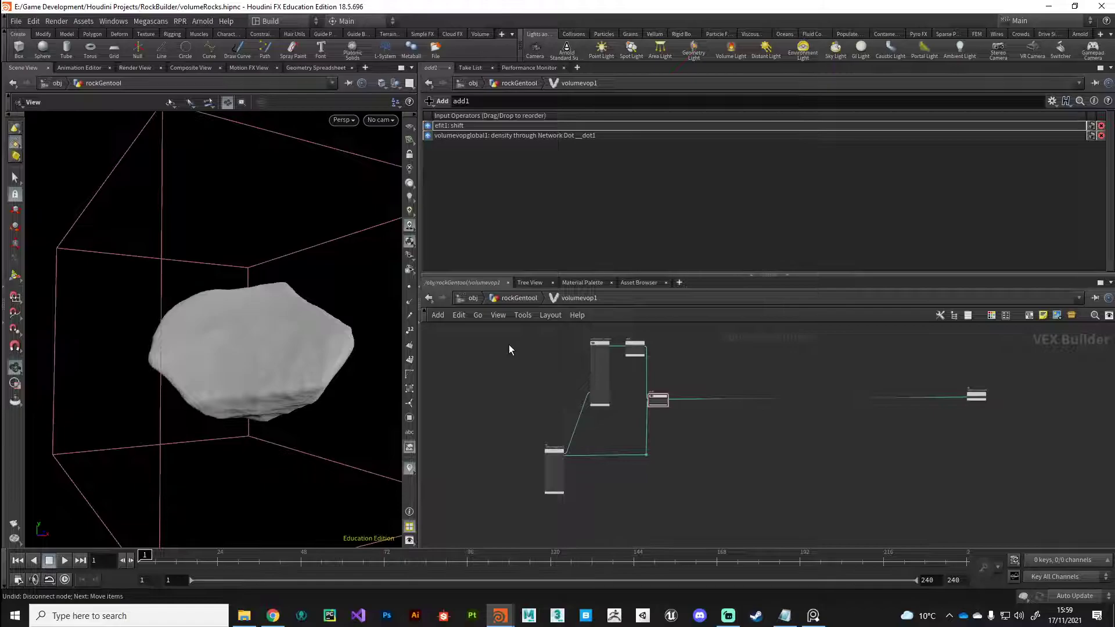
drag(569, 329, 687, 441)
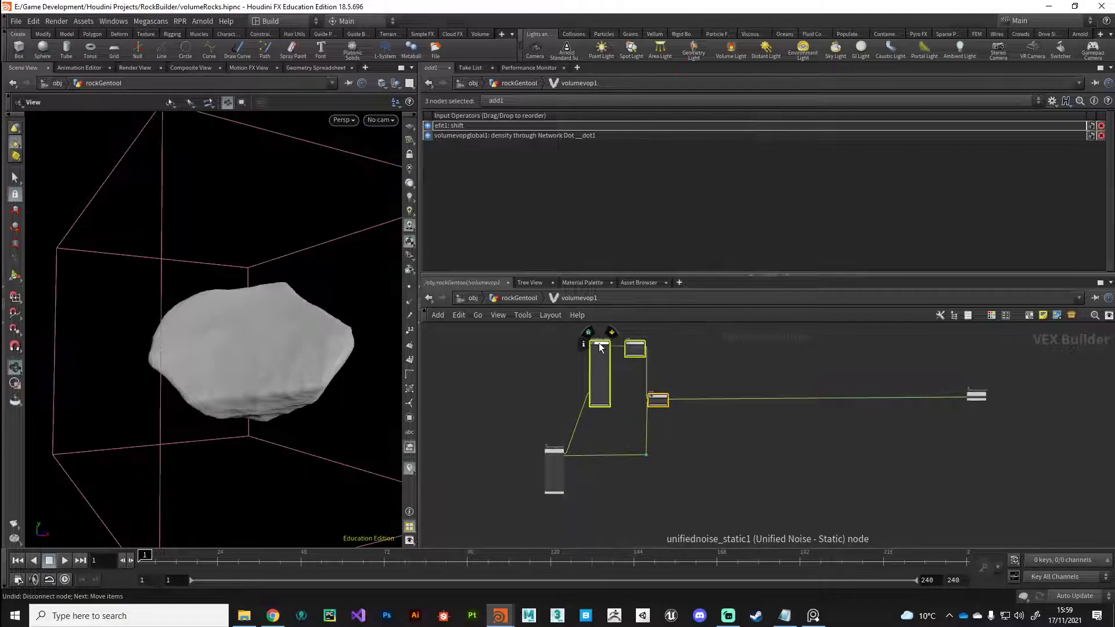
alt+drag(600, 346, 598, 493)
alt+drag(658, 530, 659, 529)
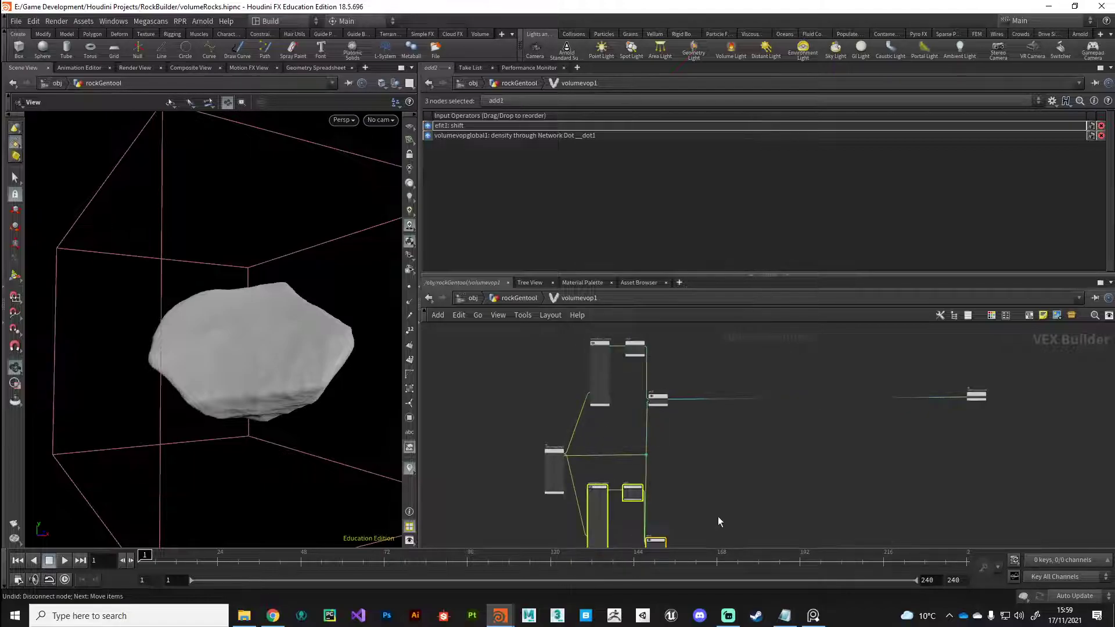
- Wire the sum output of add2 into volumevopoutput1 in place of the add1 connection
key(f)
scroll(645, 477, up, 3)
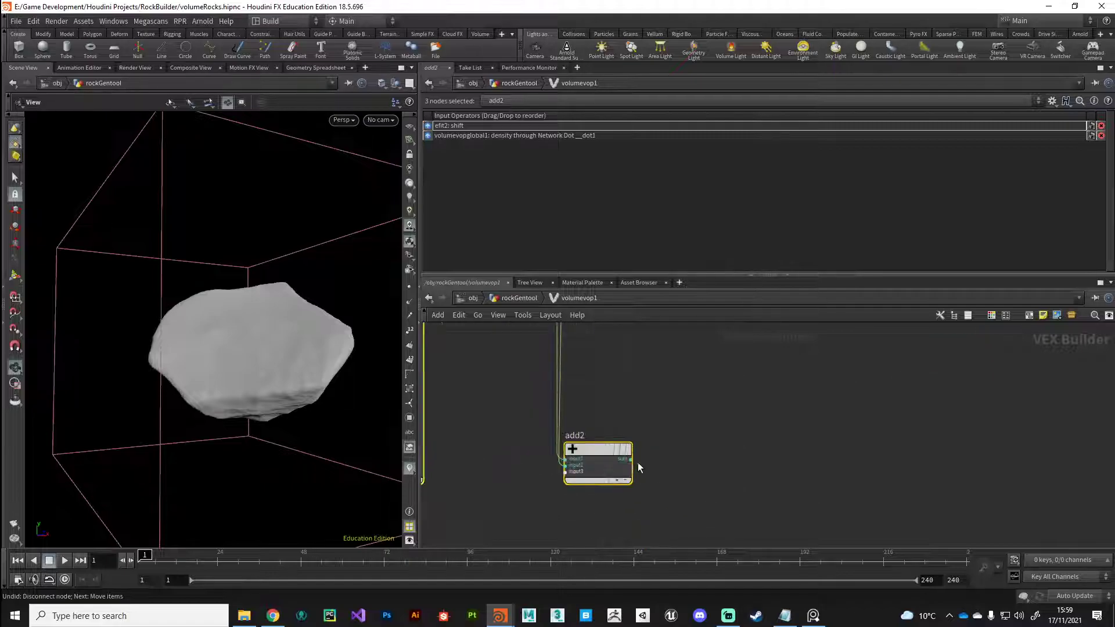
click(631, 459)
key(Escape)
click(803, 431)
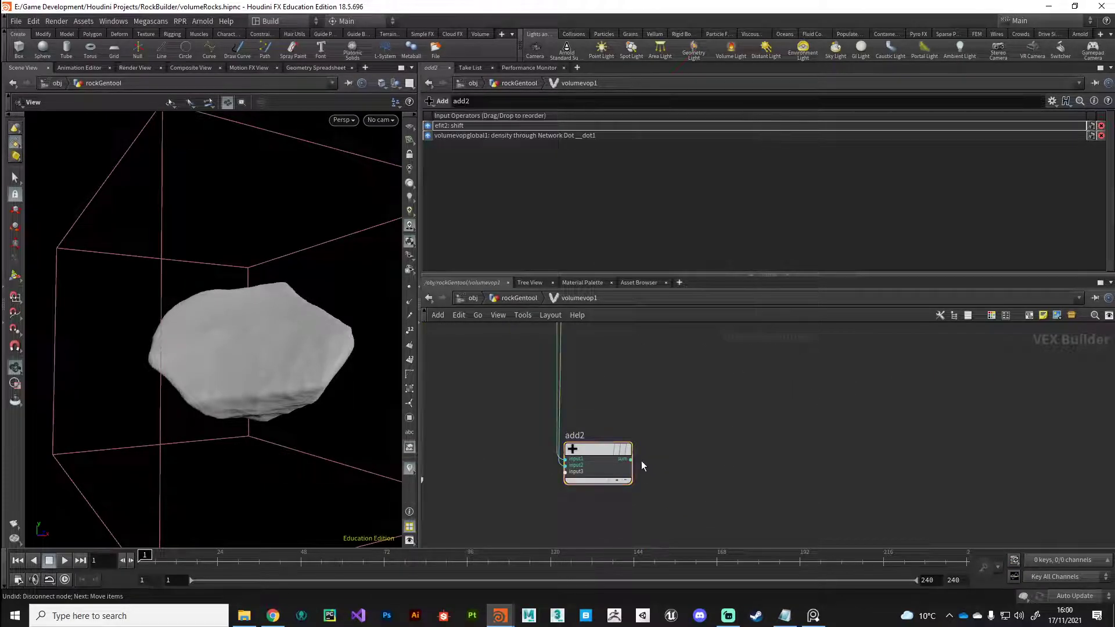
click(632, 459)
middle_drag(671, 453, 578, 522)
scroll(578, 522, down, 3)
scroll(778, 433, down, 3)
scroll(847, 399, up, 3)
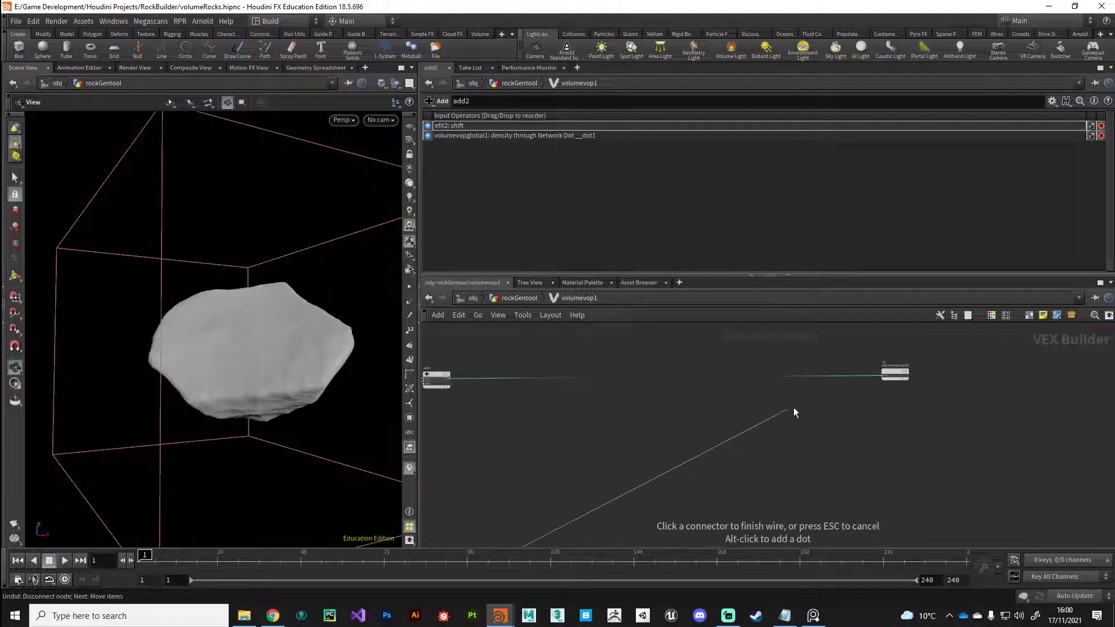
scroll(829, 396, up, 2)
- Arrange the second noise chain in a row, with efit2 beside unifiednoise_static2 and add2 well beyond it toward the output
middle_drag(534, 452, 831, 456)
scroll(830, 456, down, 4)
middle_drag(699, 470, 733, 461)
scroll(694, 406, up, 3)
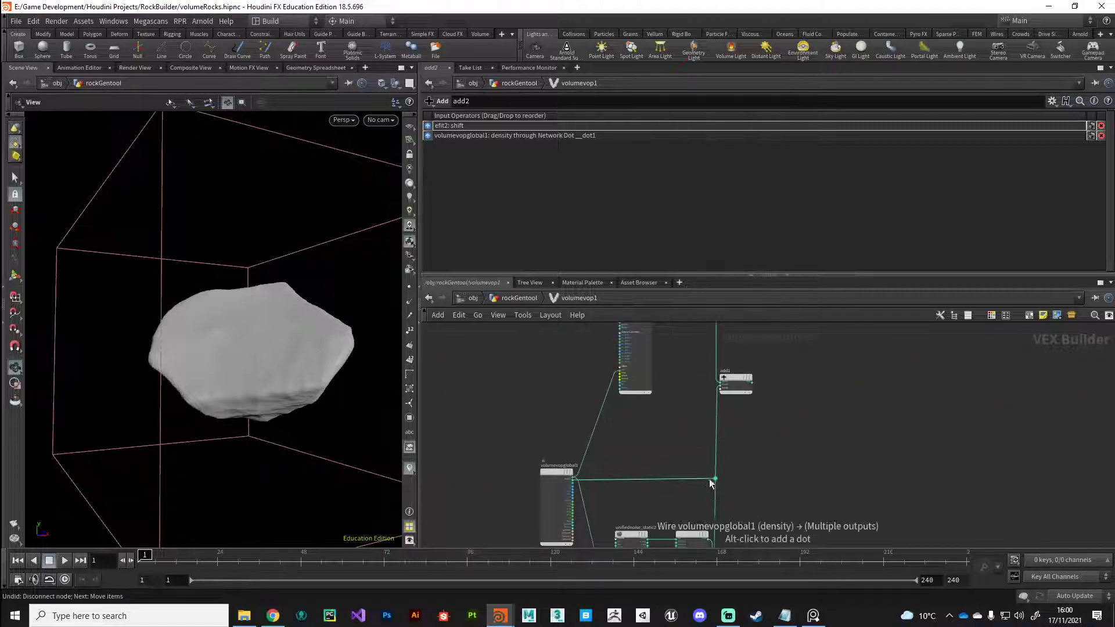
mouse_move(714, 478)
mouse_down()
mouse_move(688, 481)
mouse_move(715, 477)
mouse_up()
scroll(672, 472, down, 2)
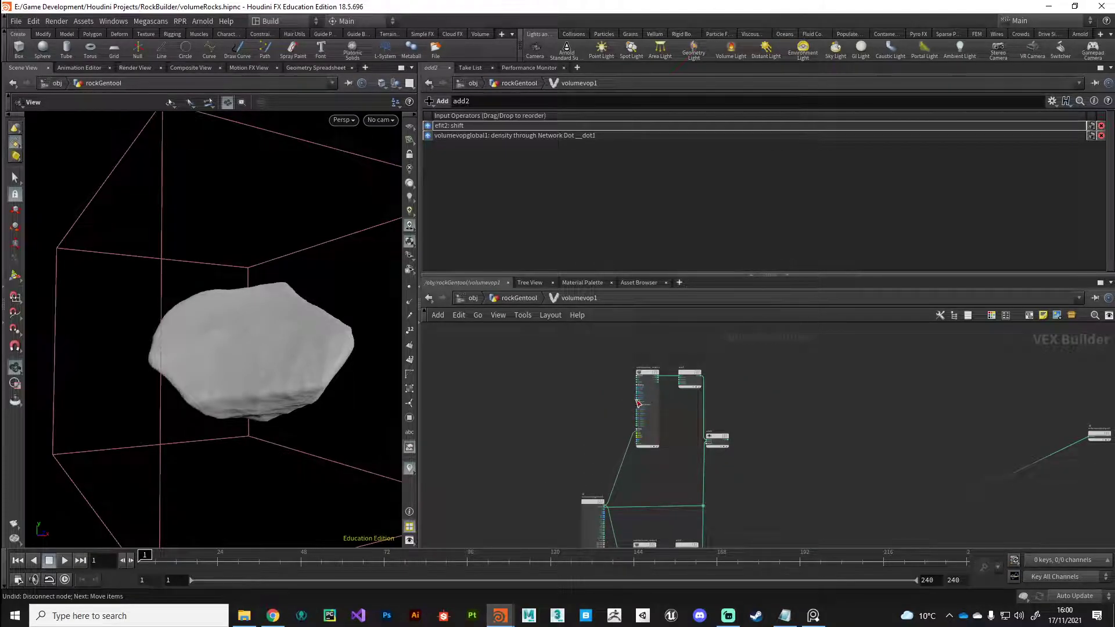
middle_drag(809, 502, 806, 383)
scroll(702, 441, up, 3)
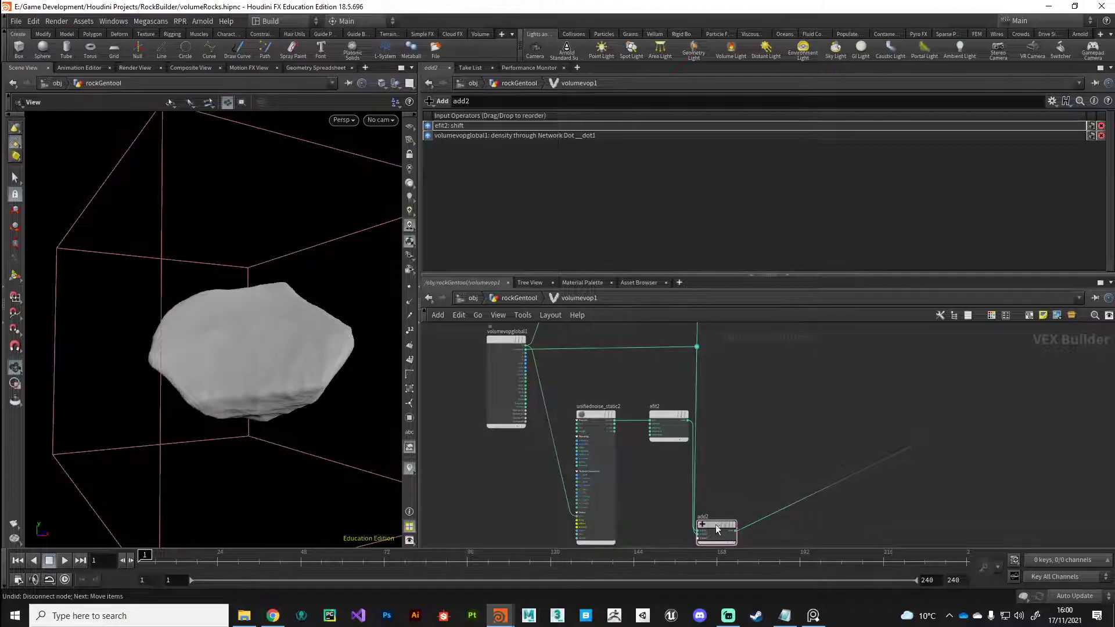
drag(717, 528, 730, 412)
drag(664, 416, 639, 415)
drag(734, 414, 853, 411)
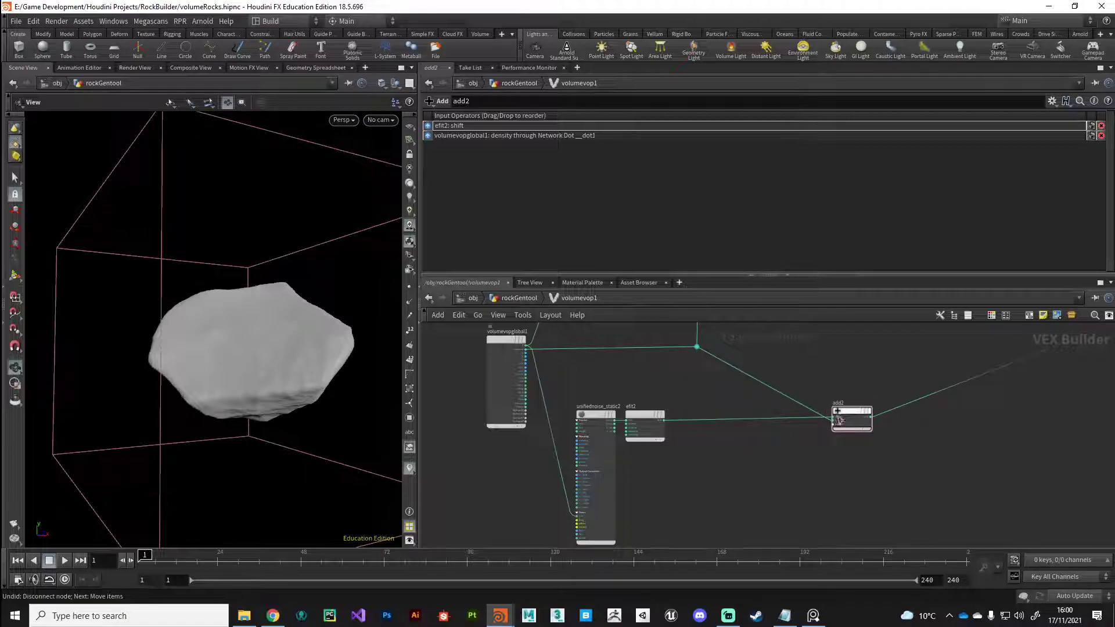
- Show the parameters of unifiednoise_static2 and examine the rock's surface from several sides
click(636, 415)
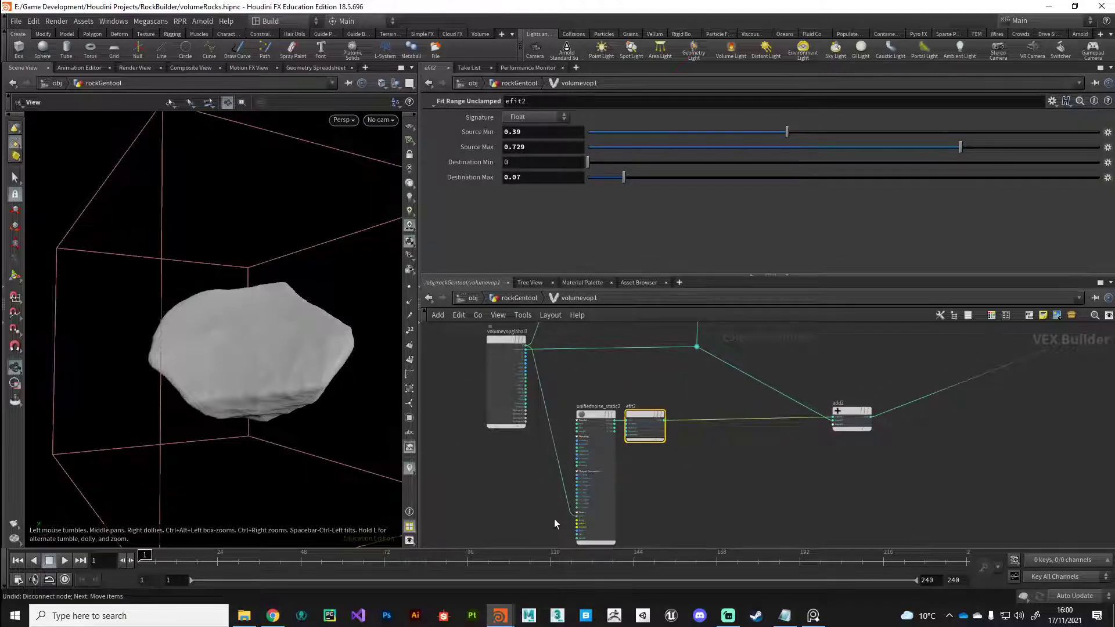
scroll(522, 505, down, 2)
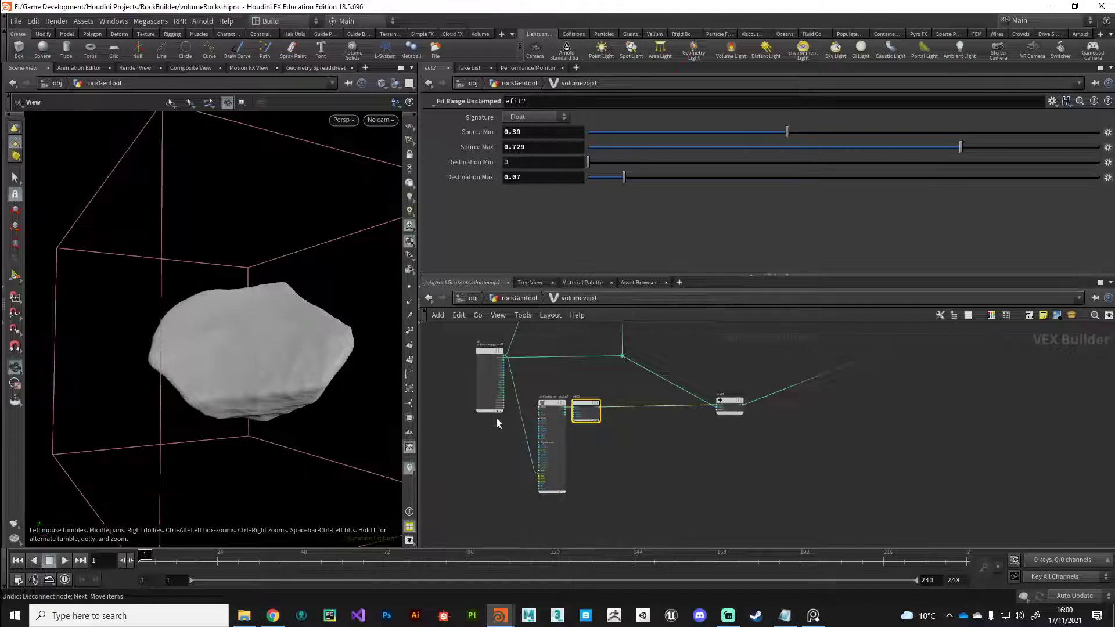
click(550, 403)
middle_drag(548, 383, 587, 508)
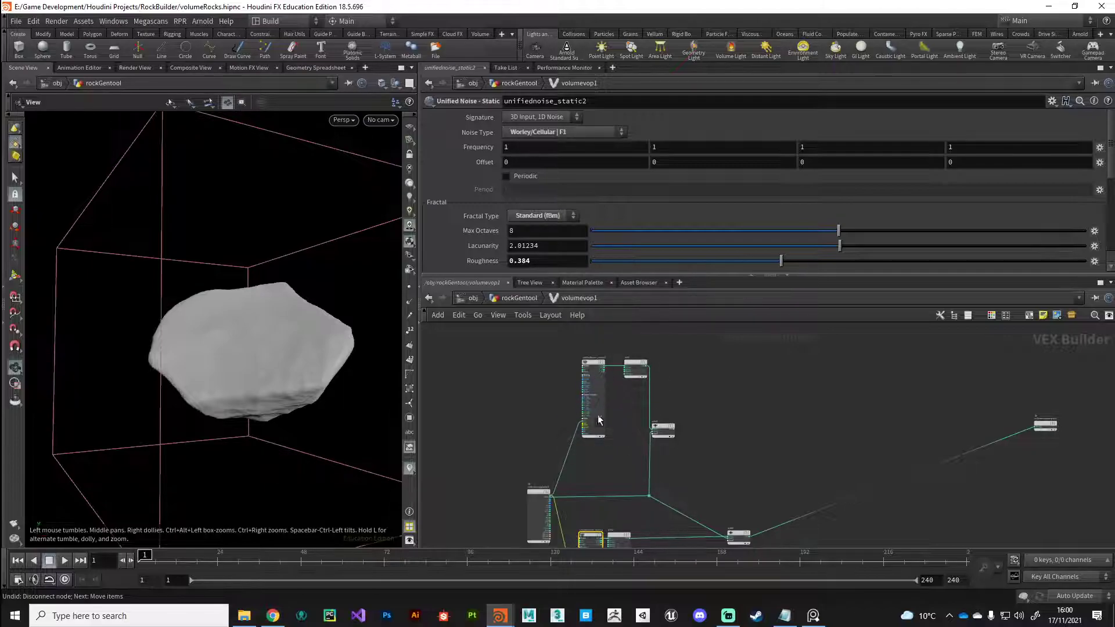
middle_drag(607, 476, 607, 398)
scroll(608, 397, up, 3)
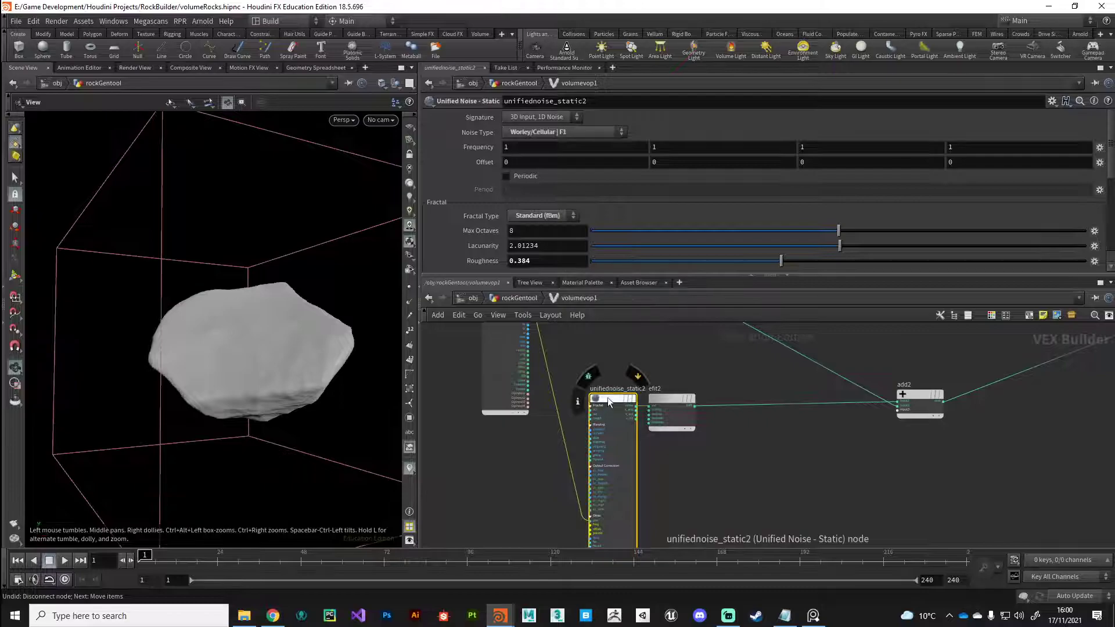
drag(356, 293, 238, 330)
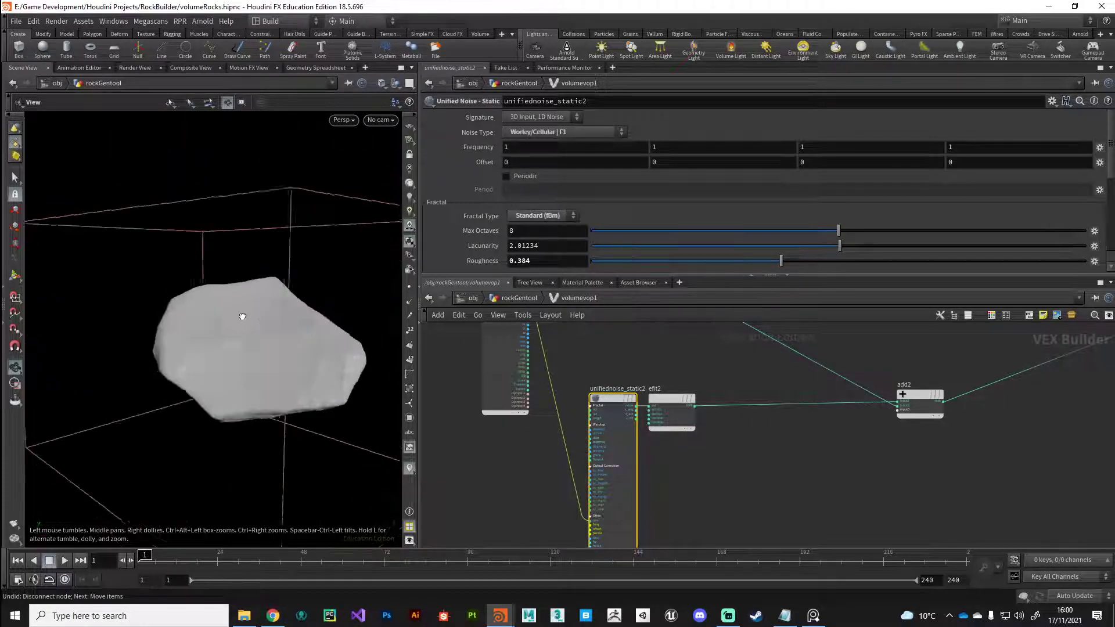
drag(243, 316, 241, 313)
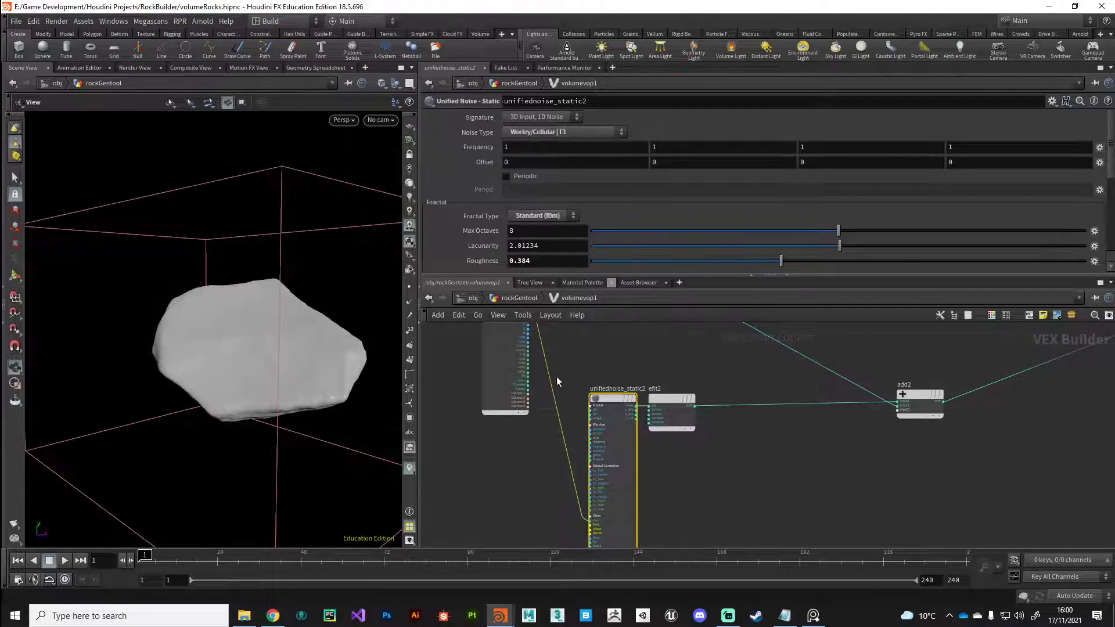
drag(353, 465, 215, 447)
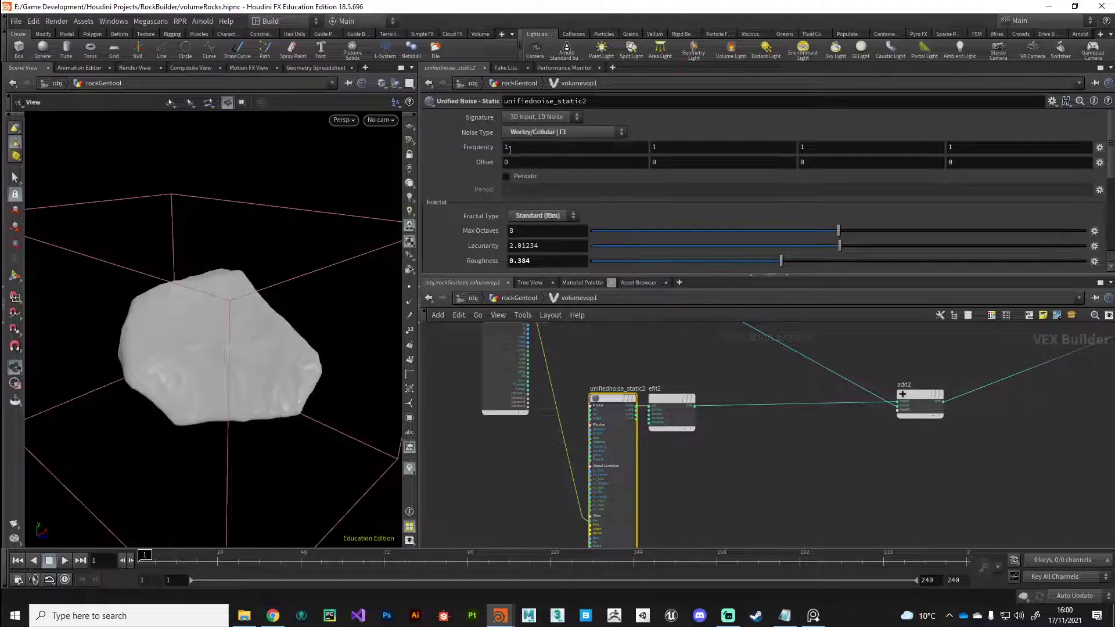
- Set the first three frequency values of unifiednoise_static2 to .1, 5 and 2
double_click(683, 146)
text(5)
key(Return)
drag(233, 400, 192, 374)
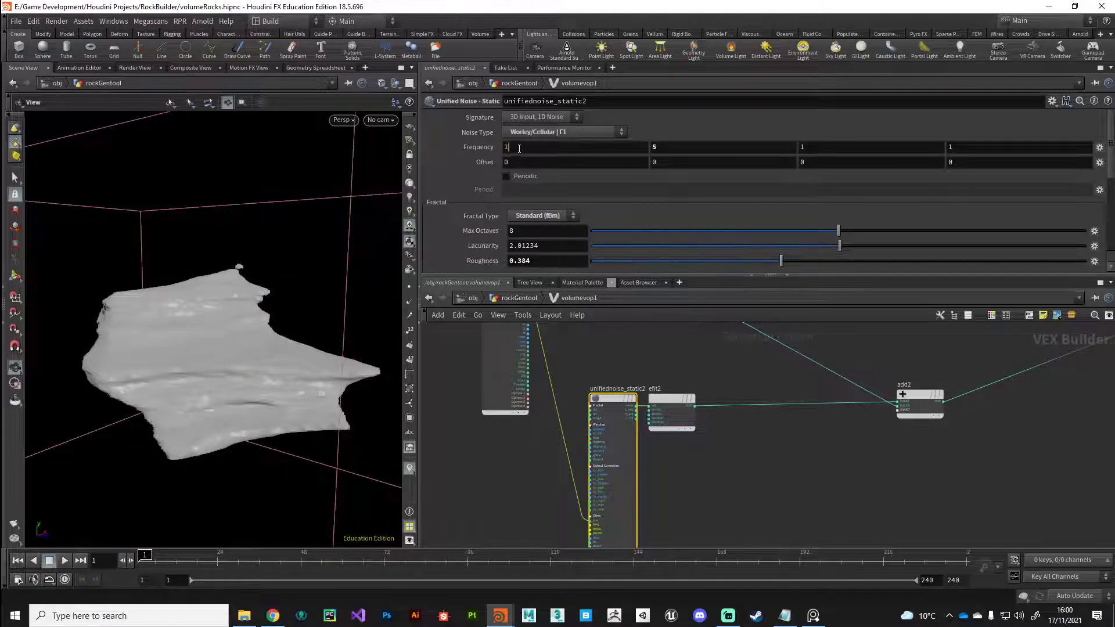
key(BackSpace)
text(.1)
key(Return)
double_click(814, 148)
text(2)
key(Return)
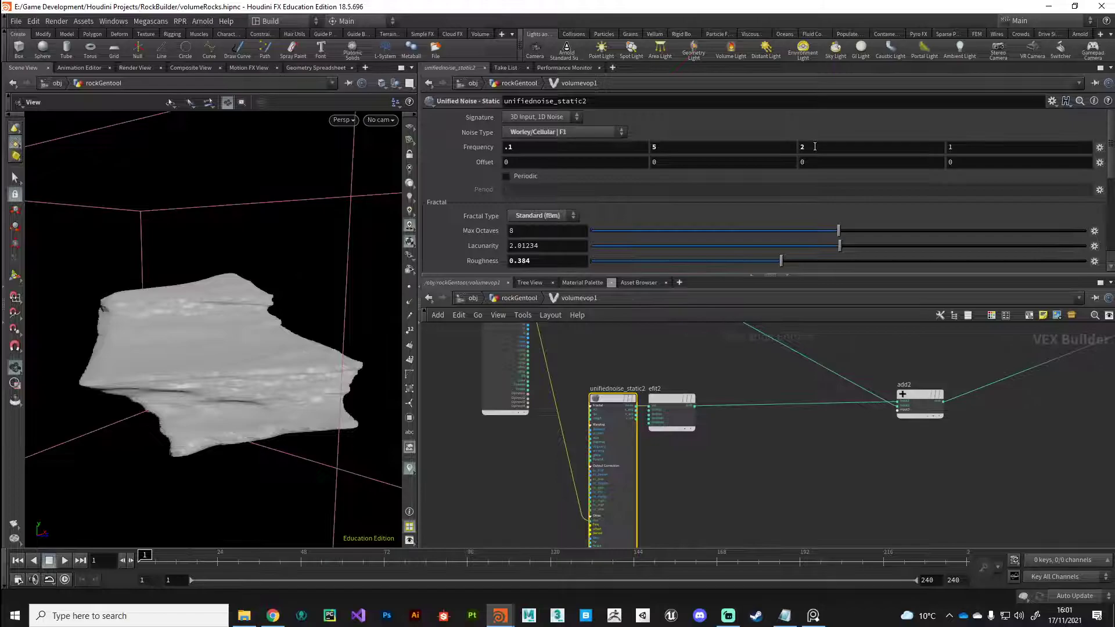
- Raise the second frequency value of unifiednoise_static2 to 10 and view the layered rock from another angle
drag(255, 343, 372, 325)
double_click(665, 148)
text(10)
key(Return)
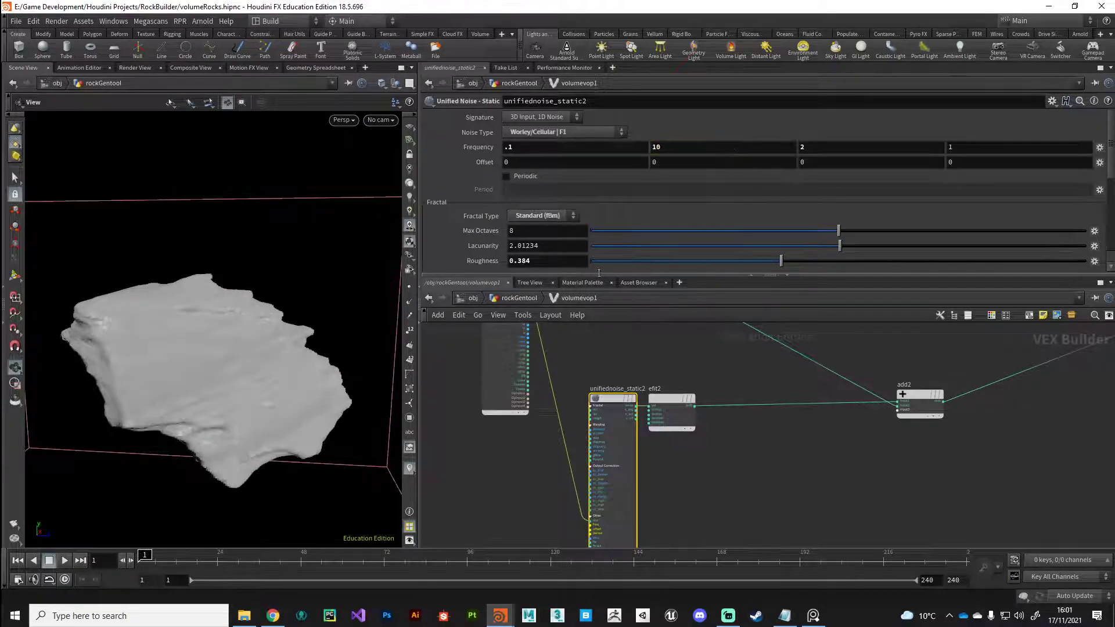
drag(185, 461, 292, 401)
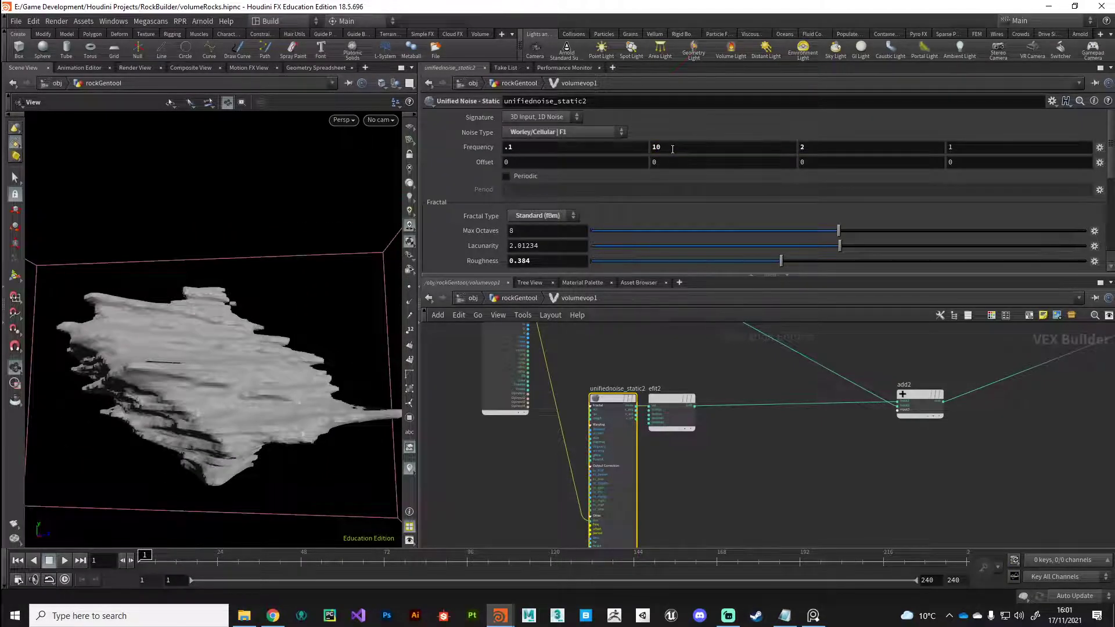
- Switch to the PureRef board and examine the rock layering in the Norber Erratics reference photos
click(813, 616)
right_drag(1114, 314, 604, 288)
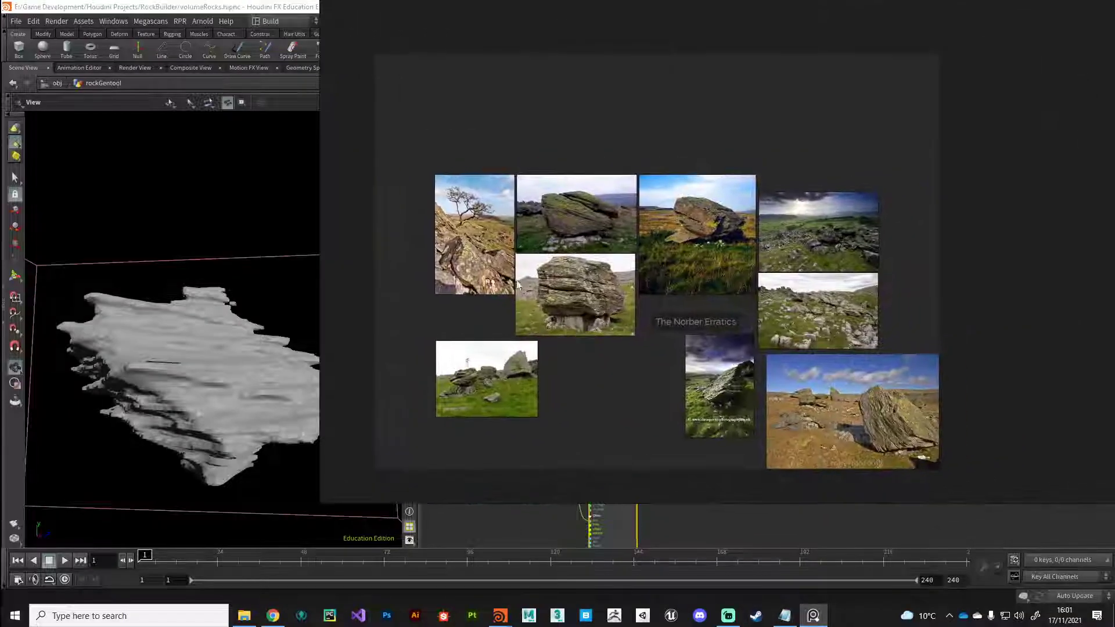
scroll(604, 288, up, 10)
scroll(545, 326, down, 2)
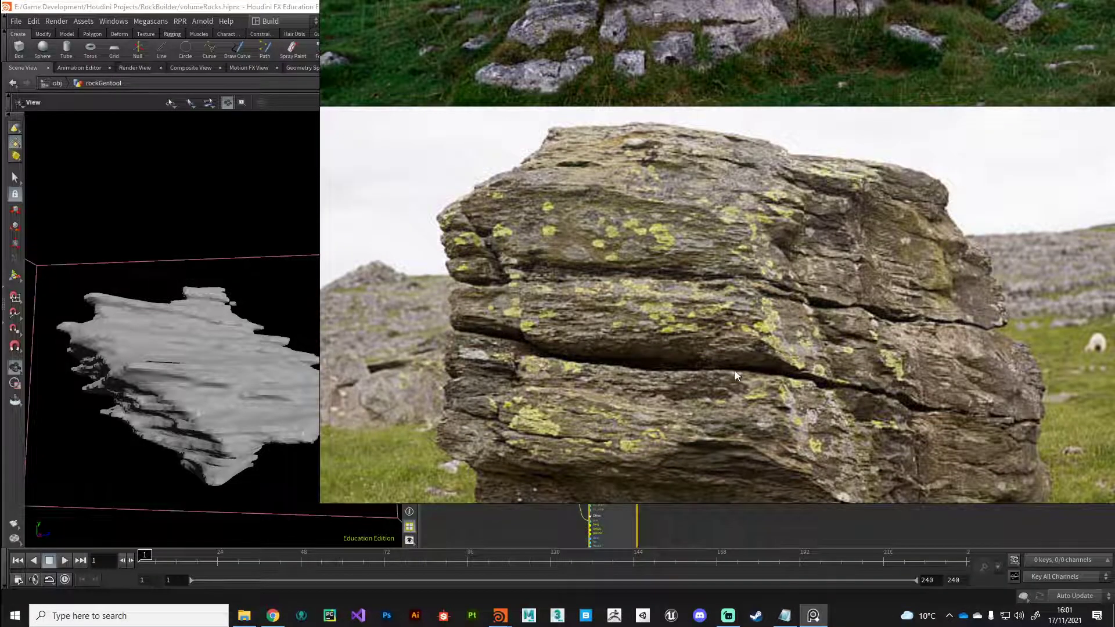
scroll(817, 305, down, 3)
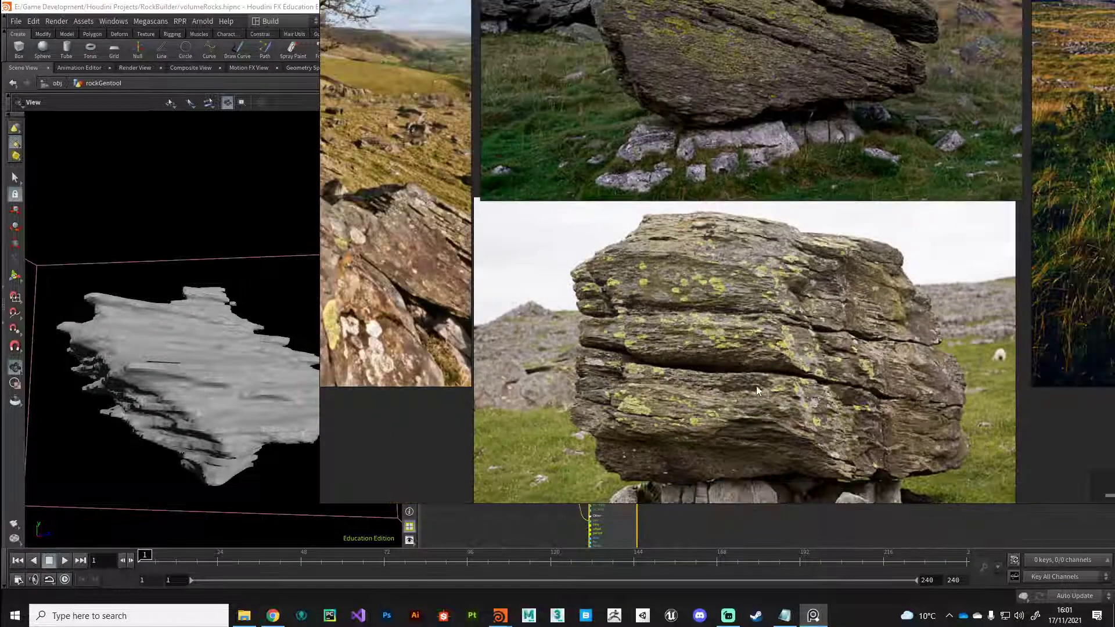
scroll(511, 209, down, 1)
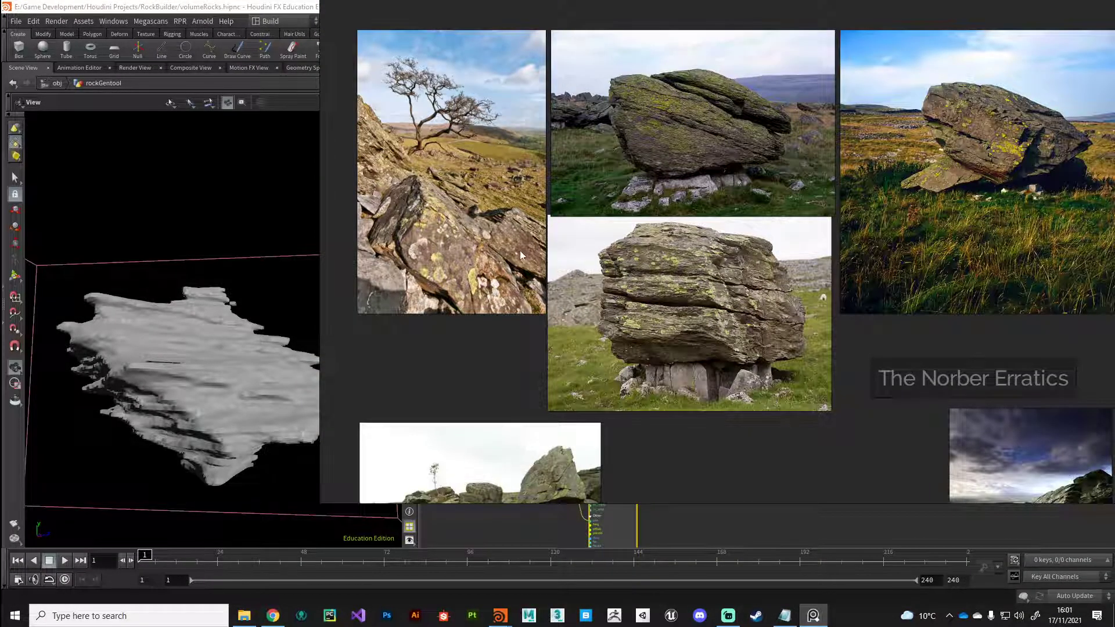
right_drag(912, 230, 688, 292)
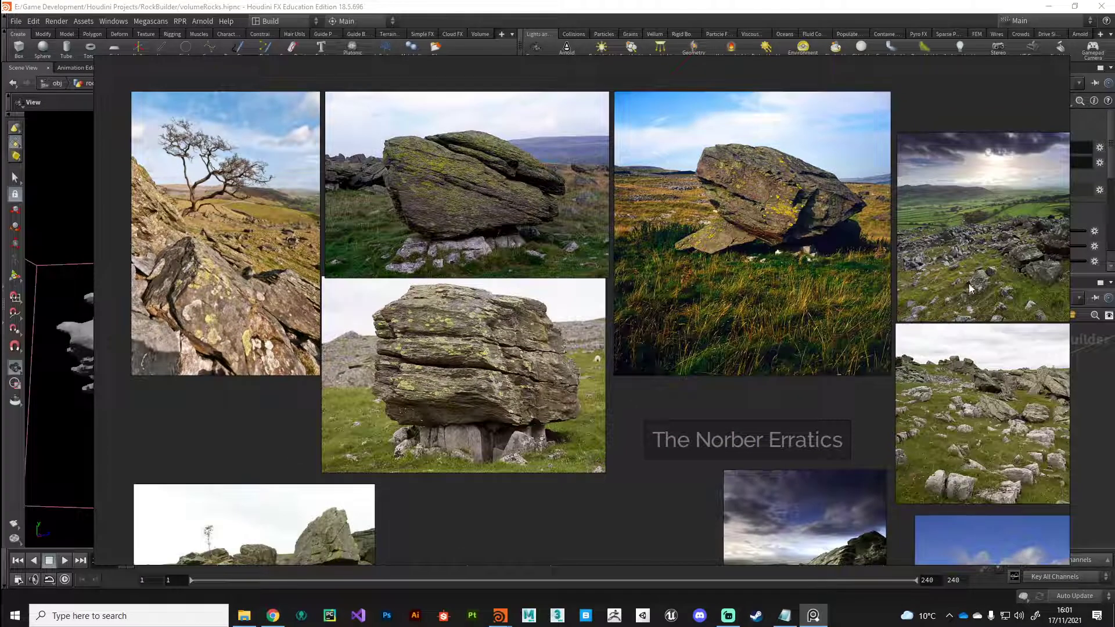
scroll(1033, 277, up, 4)
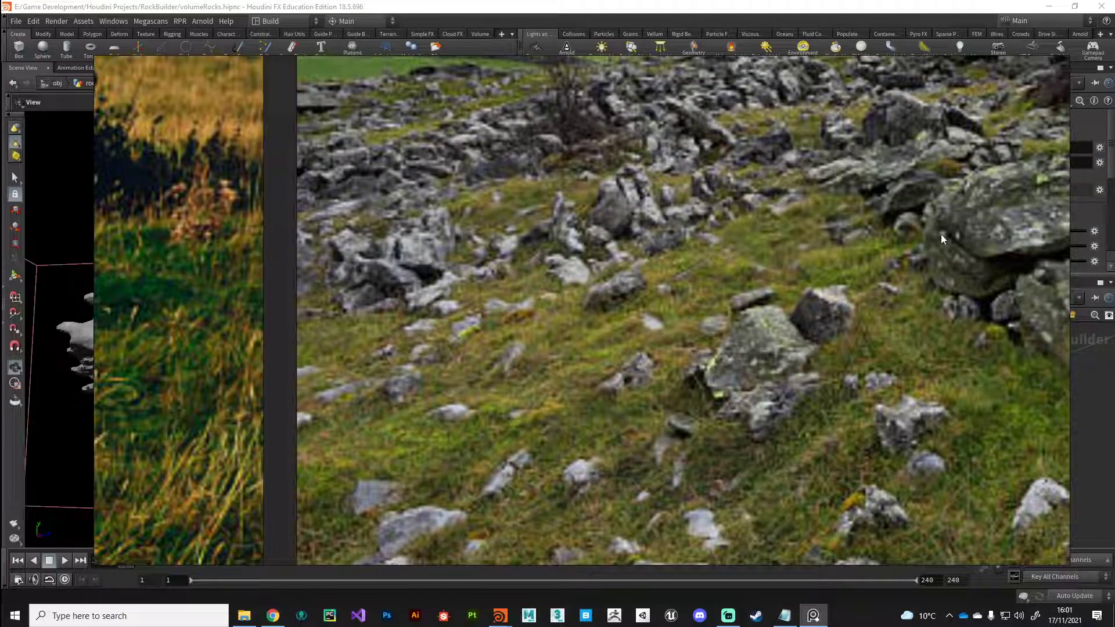
scroll(950, 266, down, 4)
right_drag(363, 297, 1114, 265)
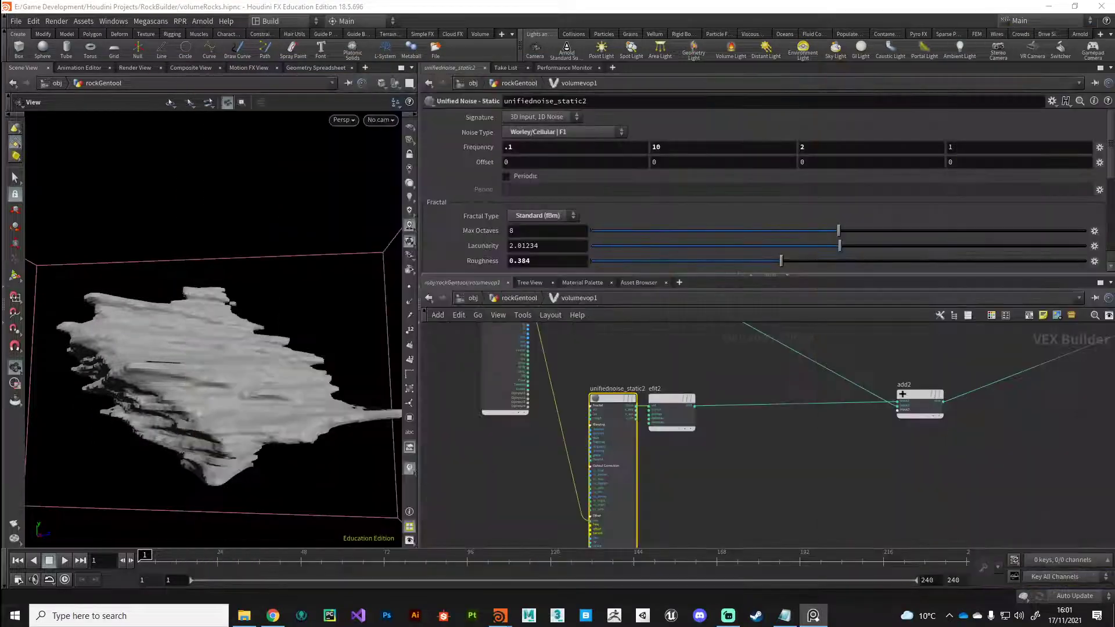
- Try Destination Max values of 0.045 and 0.11 on efit2, settling on 0.064
scroll(813, 473, down, 2)
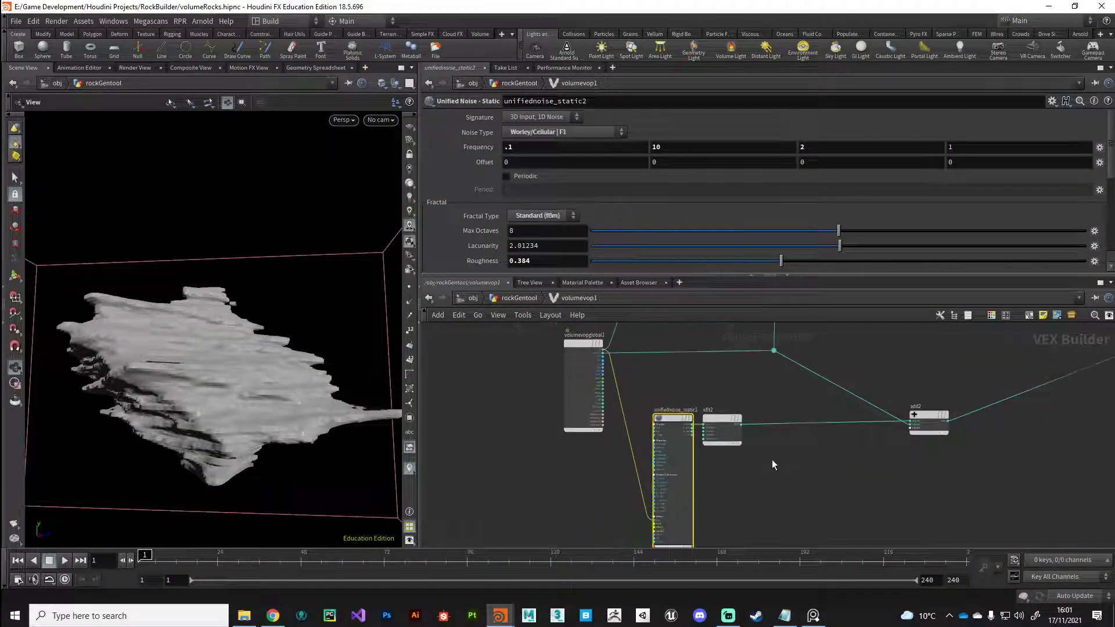
click(725, 421)
scroll(601, 479, down, 3)
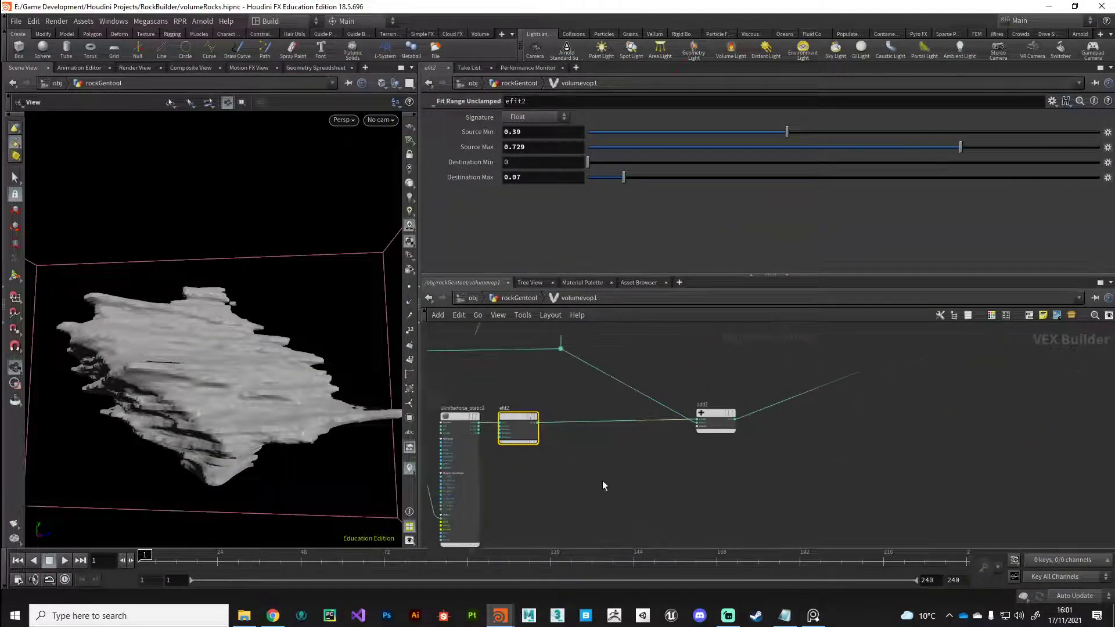
scroll(638, 455, up, 6)
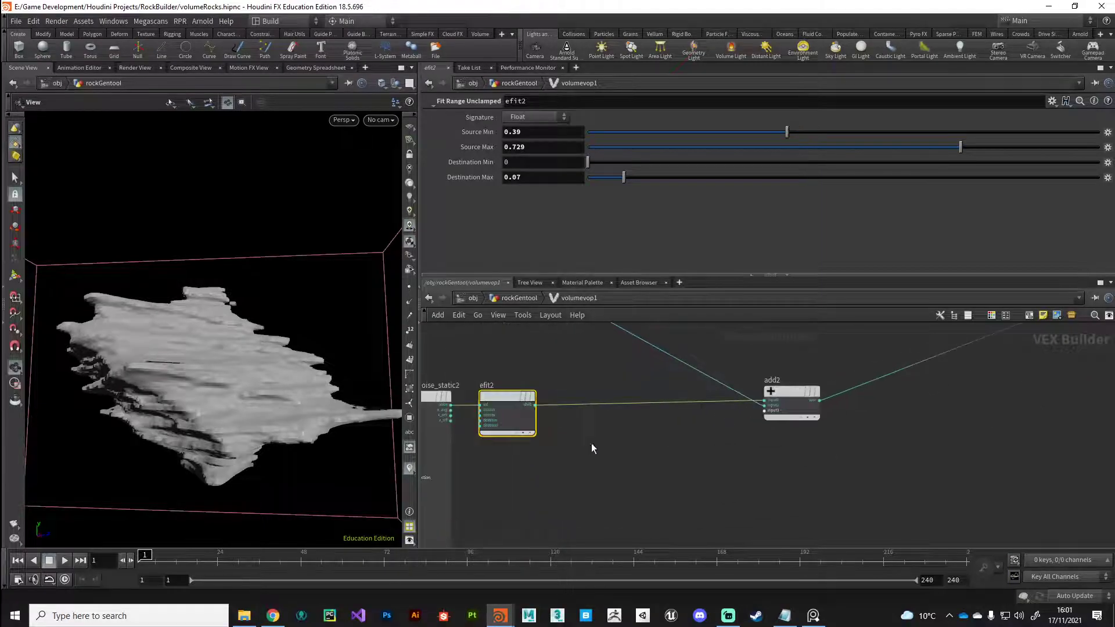
mouse_move(624, 177)
mouse_down()
mouse_move(643, 163)
mouse_move(621, 177)
mouse_up()
click(604, 180)
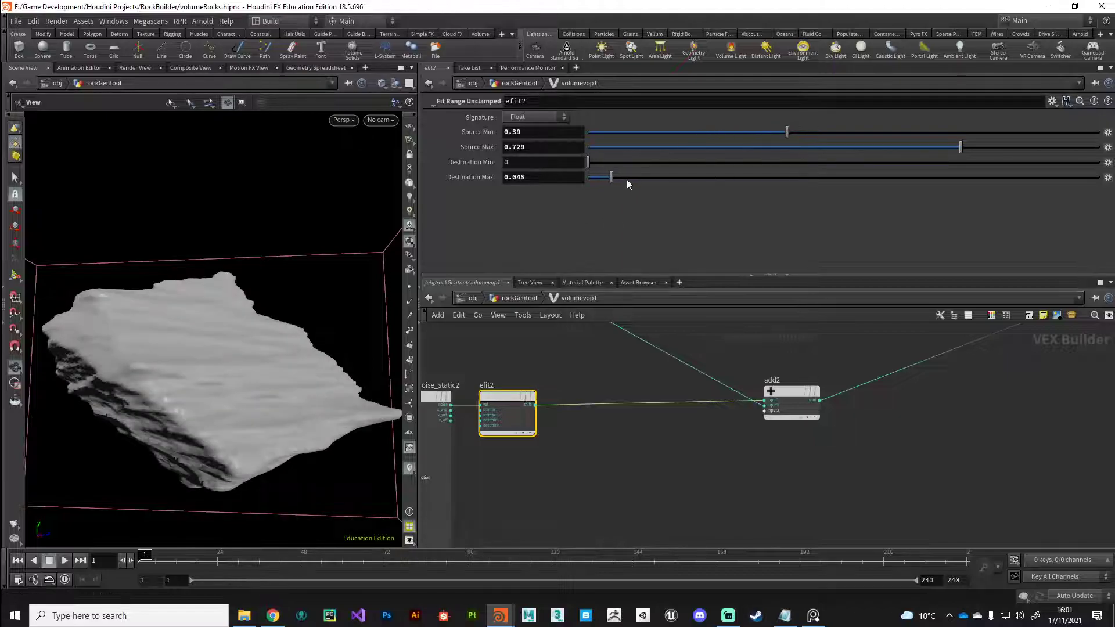
click(643, 178)
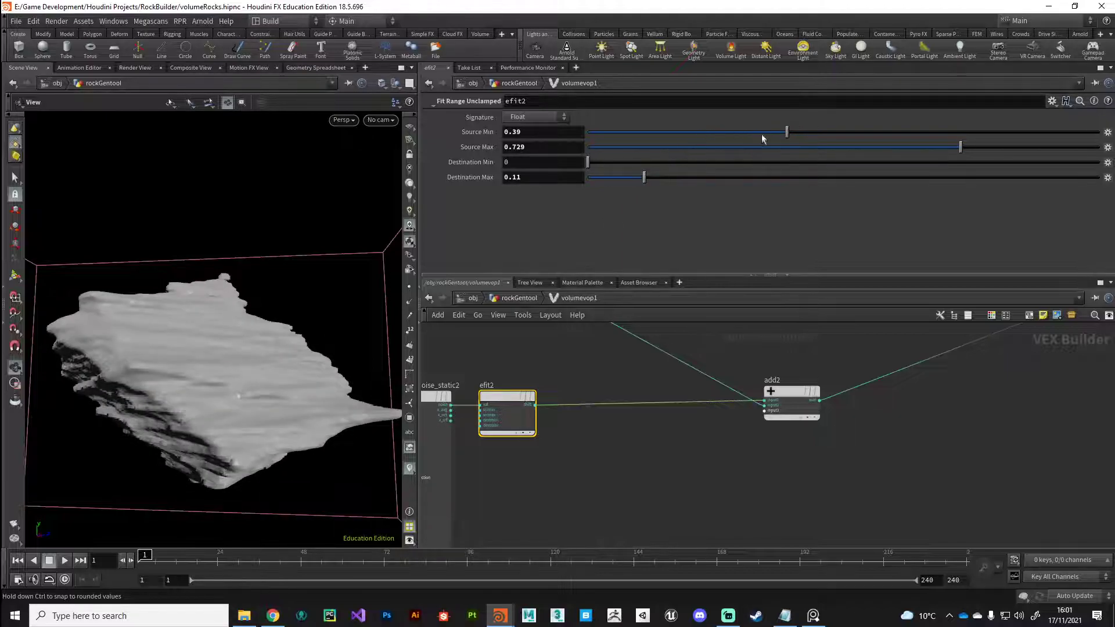
drag(643, 182, 619, 184)
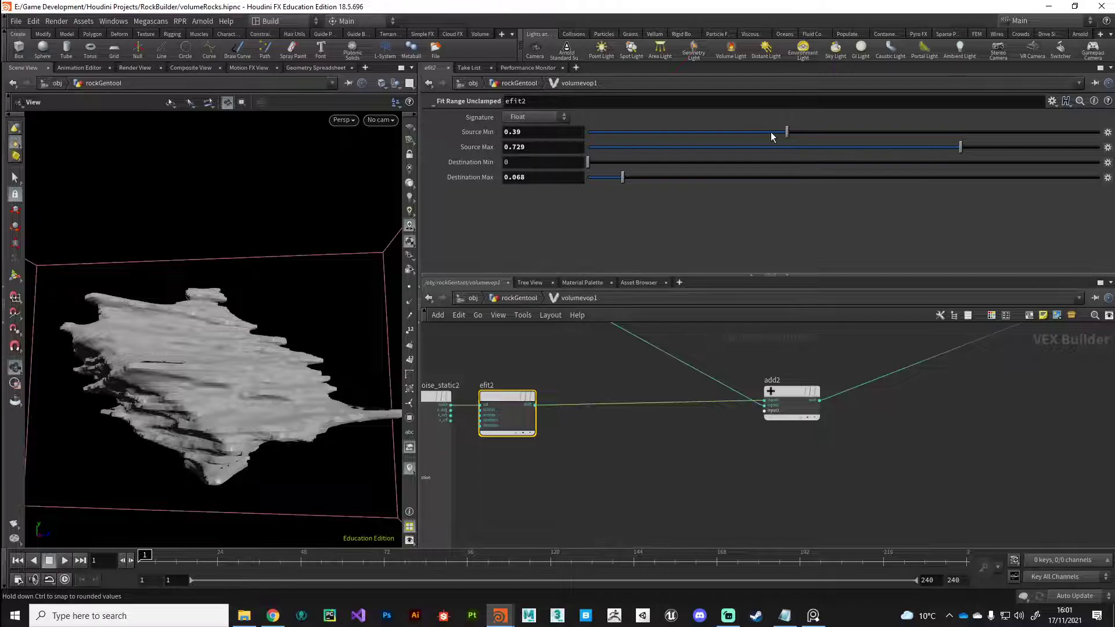
- Set efit2's Source Min to 0.495 and Source Max to 0.702 to deepen the layering
drag(822, 133, 863, 138)
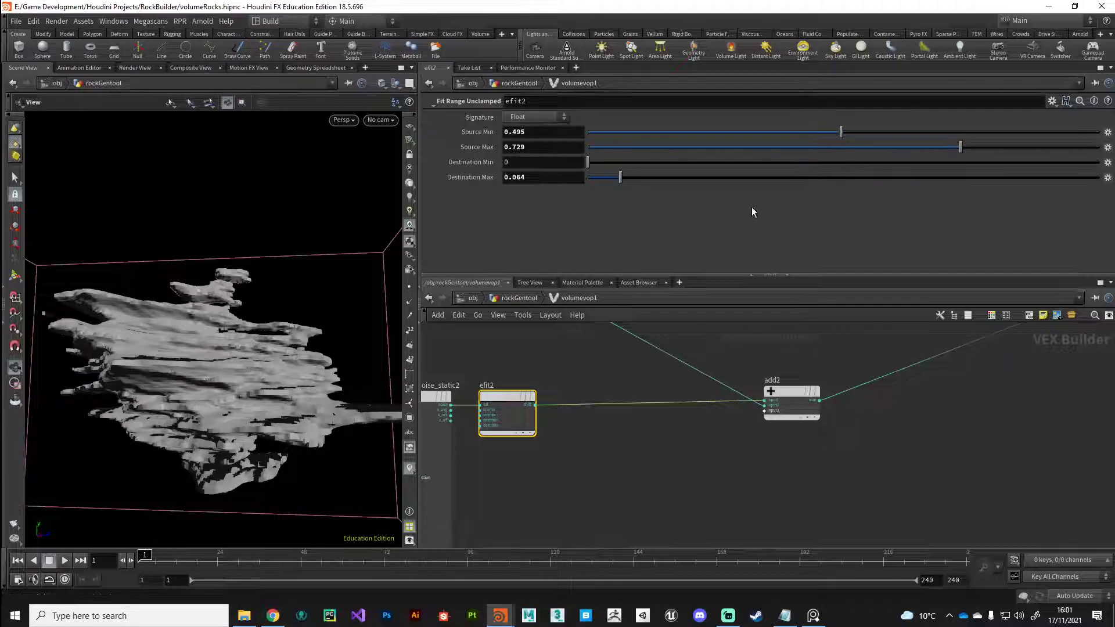
drag(206, 403, 169, 433)
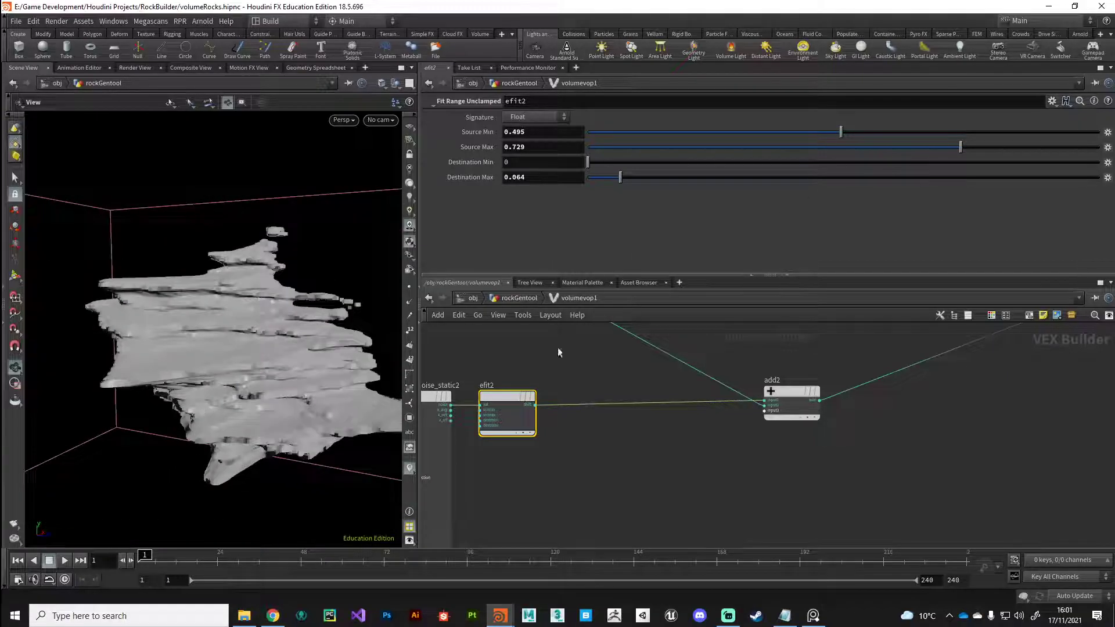
click(868, 149)
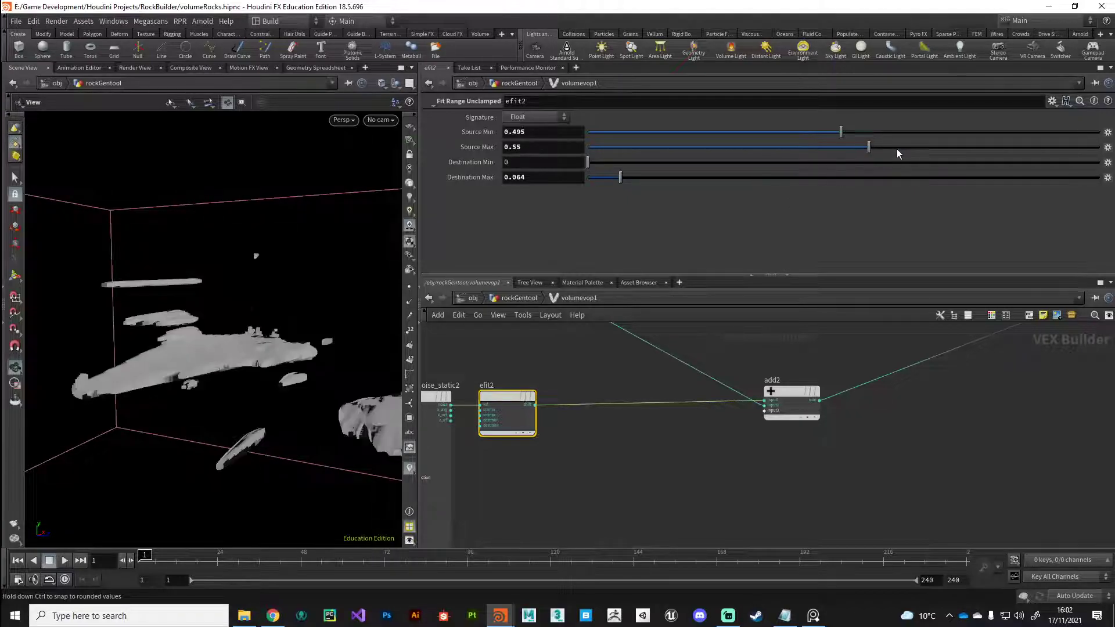
drag(897, 153, 946, 148)
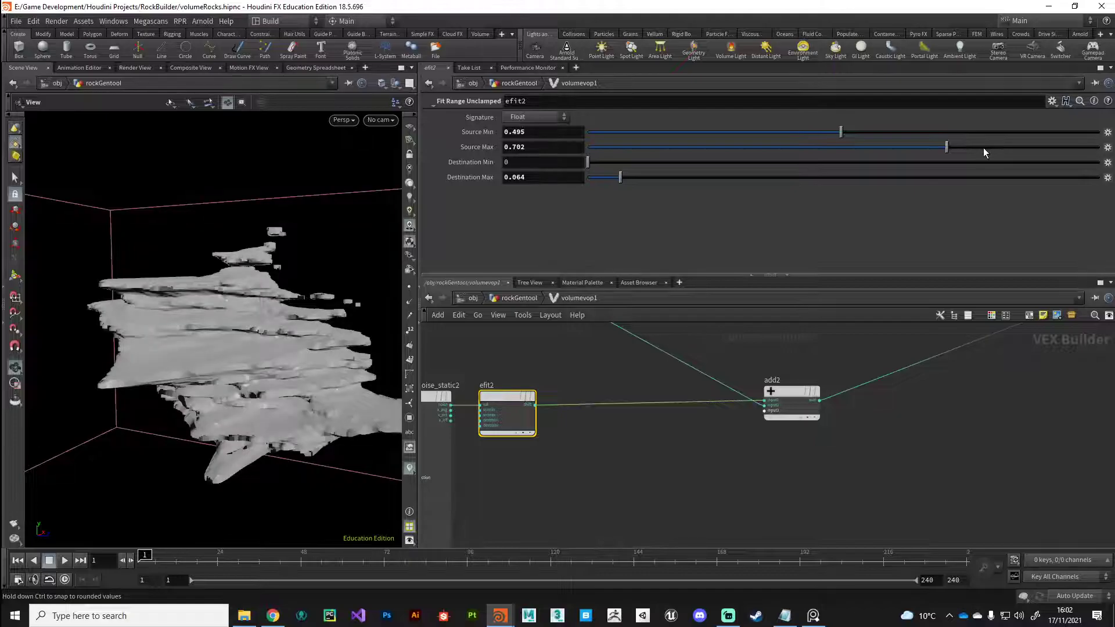
- Insert a Fit Range node into the wire between efit2 and add2 in the noise chain
drag(173, 418, 399, 460)
scroll(598, 444, down, 2)
middle_drag(534, 482, 655, 466)
scroll(659, 463, down, 1)
middle_drag(731, 461, 668, 459)
scroll(660, 459, up, 1)
click(638, 450)
key(Tab)
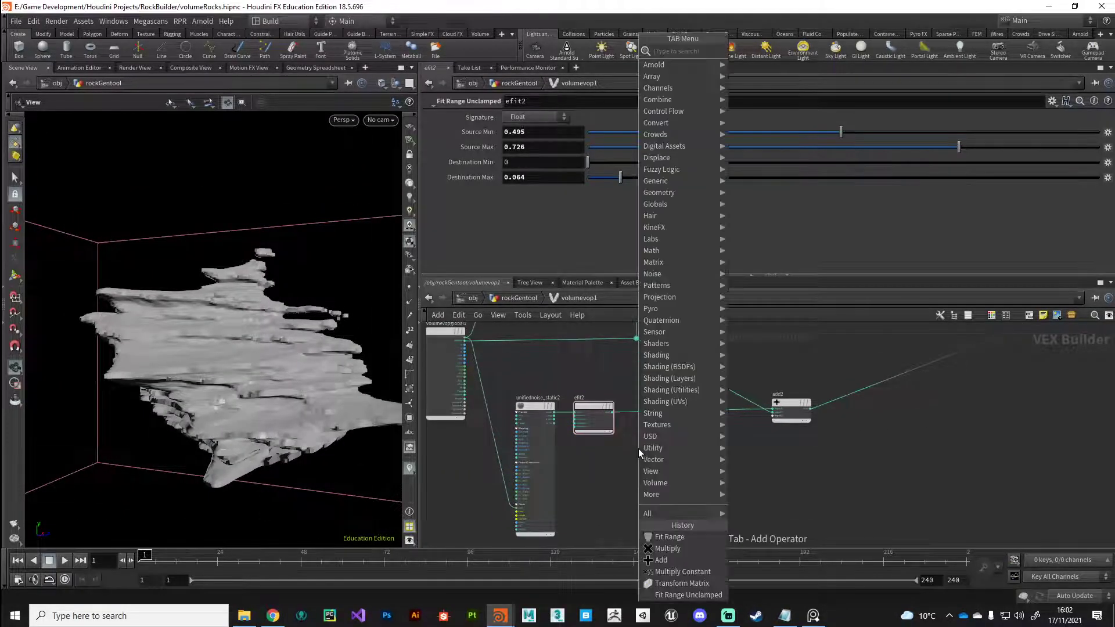
text(fit)
key(Return)
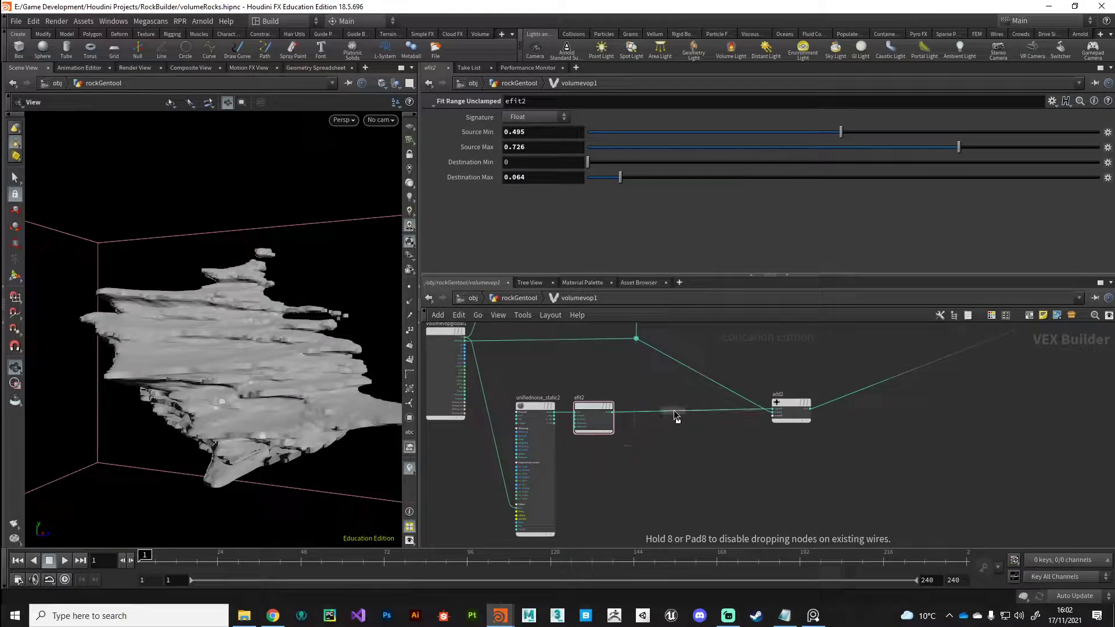
click(677, 410)
drag(676, 409, 661, 406)
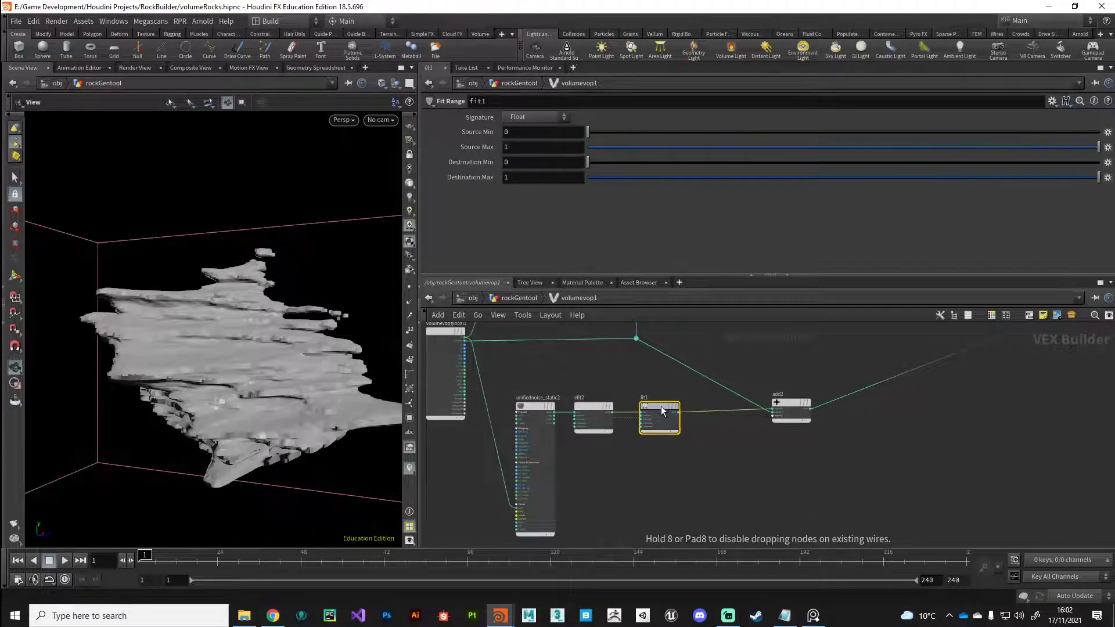
- Try Destination Max values of 0.232 and 0.332 on the fit1 node
middle_drag(678, 340, 583, 405)
scroll(582, 405, down, 1)
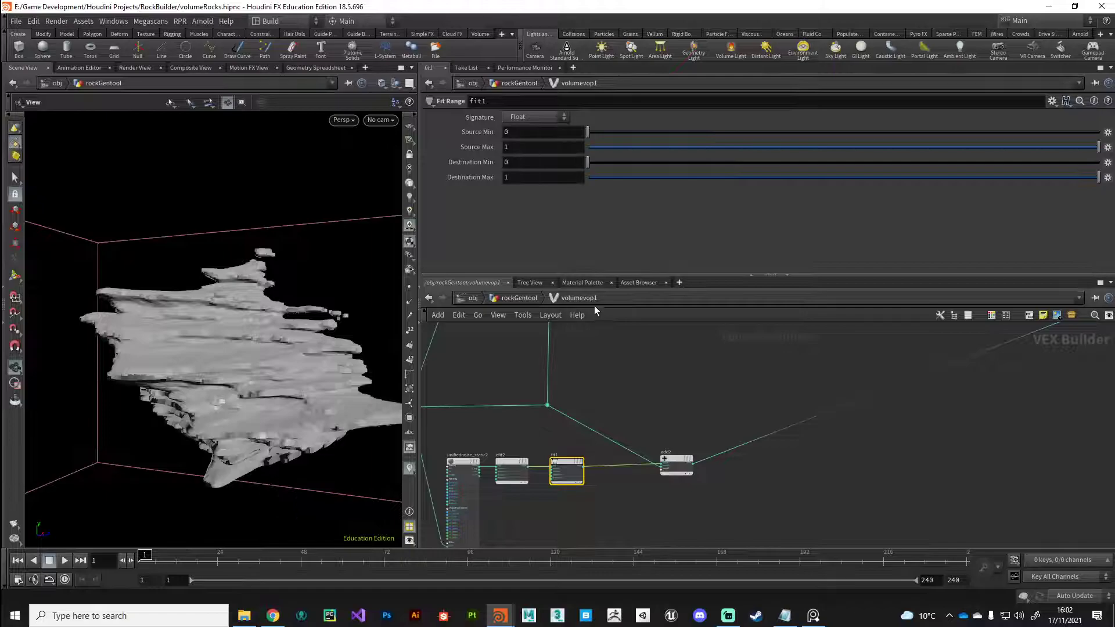
click(605, 178)
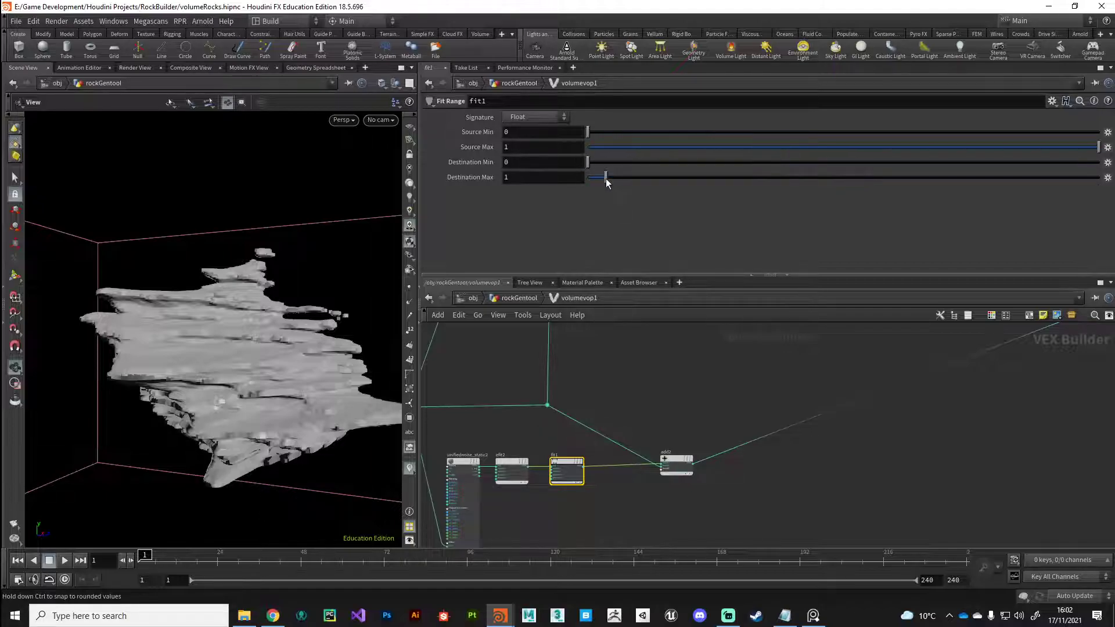
drag(605, 179, 728, 183)
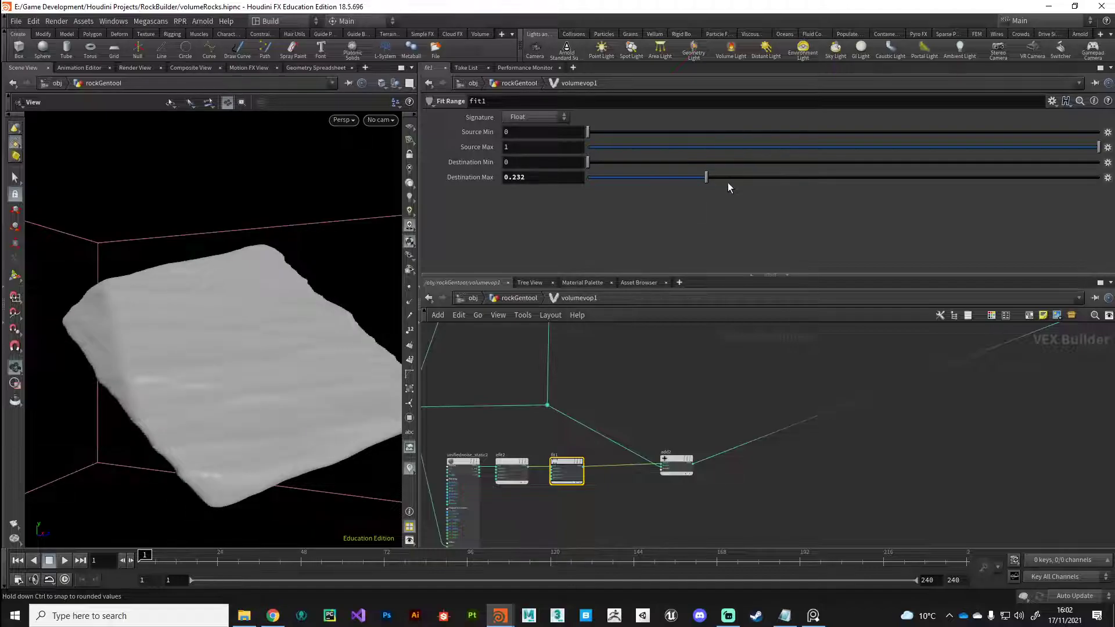
click(758, 177)
- Try a Source Max of 0.181 on fit1 with Destination Max values of 0.924 and 1
click(602, 147)
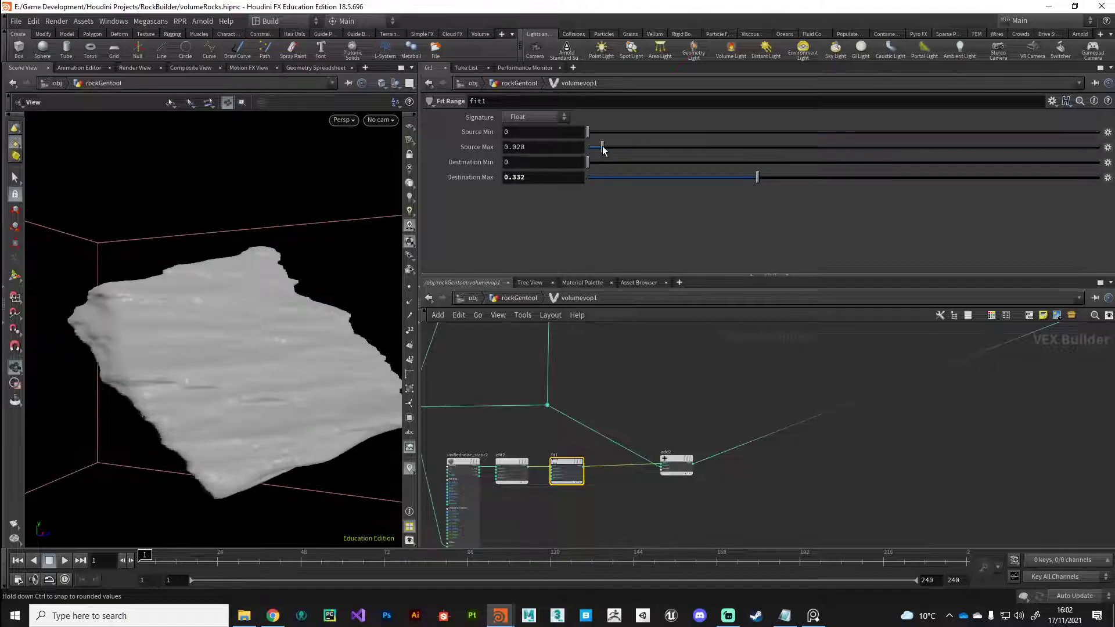
click(680, 147)
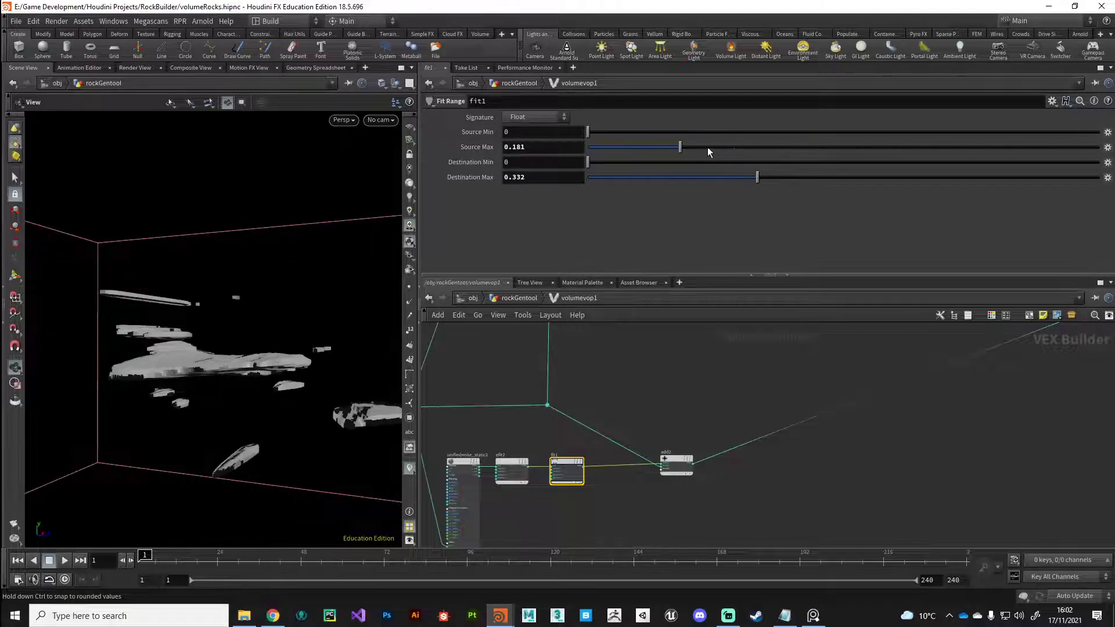
click(1060, 177)
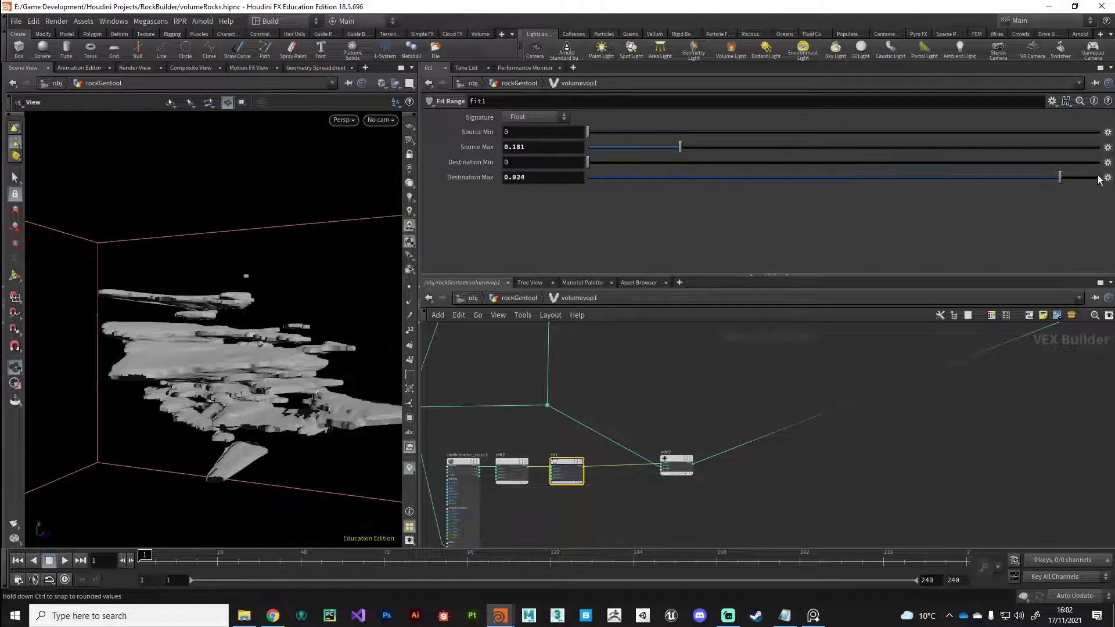
click(1099, 178)
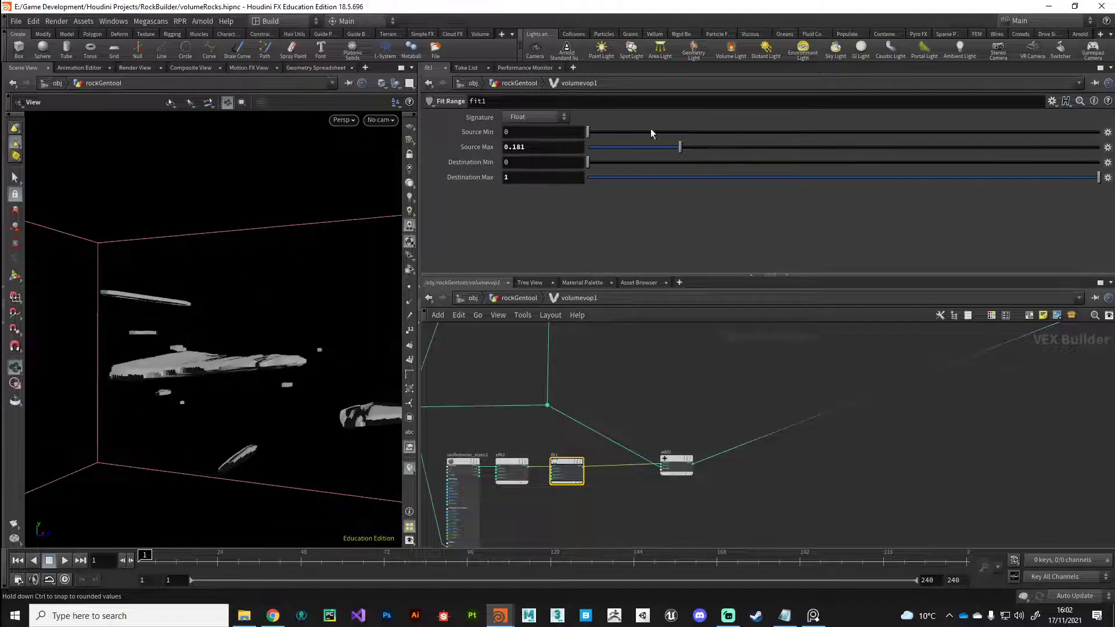
- Set fit1's Source Min to 0.047 and try Source Max values of 0.674, 0.286 and 0.589
click(700, 132)
drag(678, 148, 926, 147)
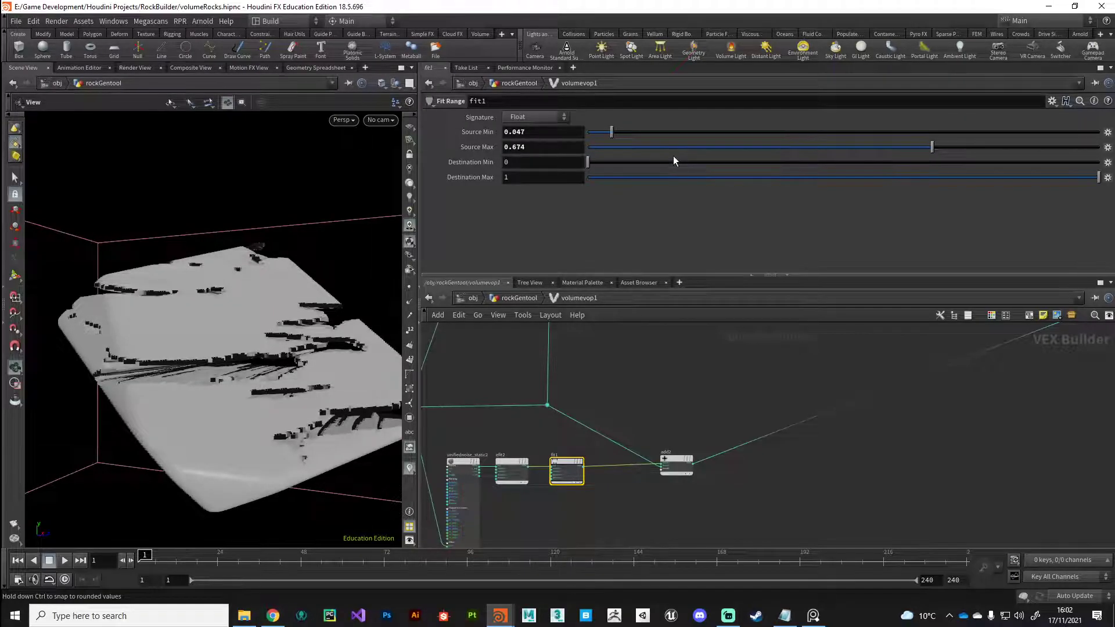
mouse_move(676, 152)
mouse_down()
mouse_move(665, 154)
mouse_move(674, 147)
mouse_up()
click(734, 149)
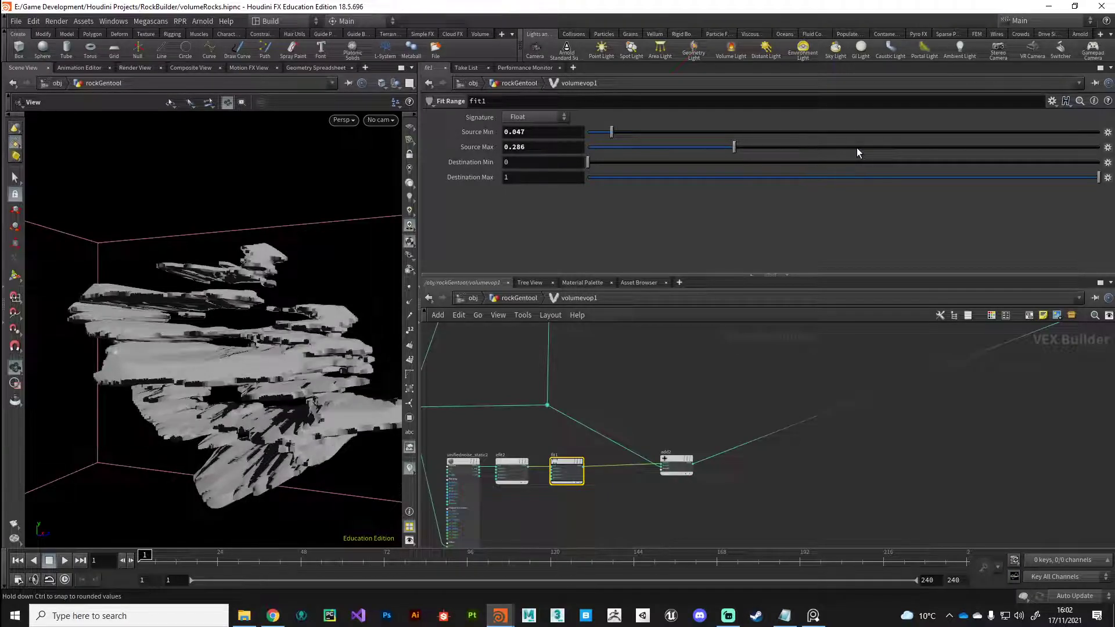
click(888, 147)
drag(249, 429, 273, 419)
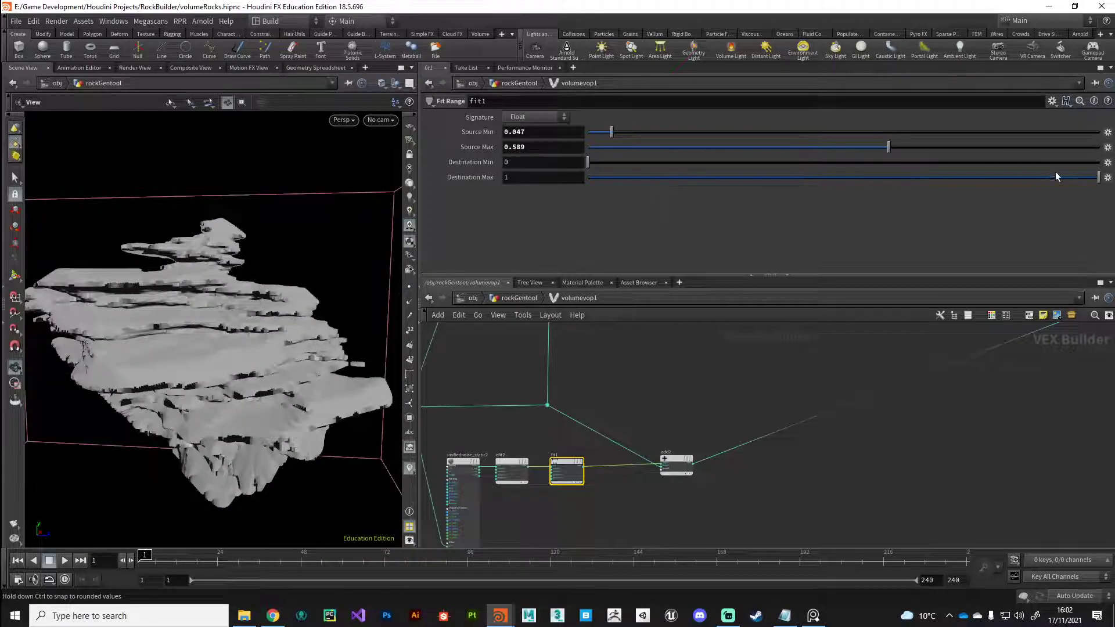
- Reduce fit1's Destination Max to 0.84 and further to 0.474
drag(1055, 177, 1016, 177)
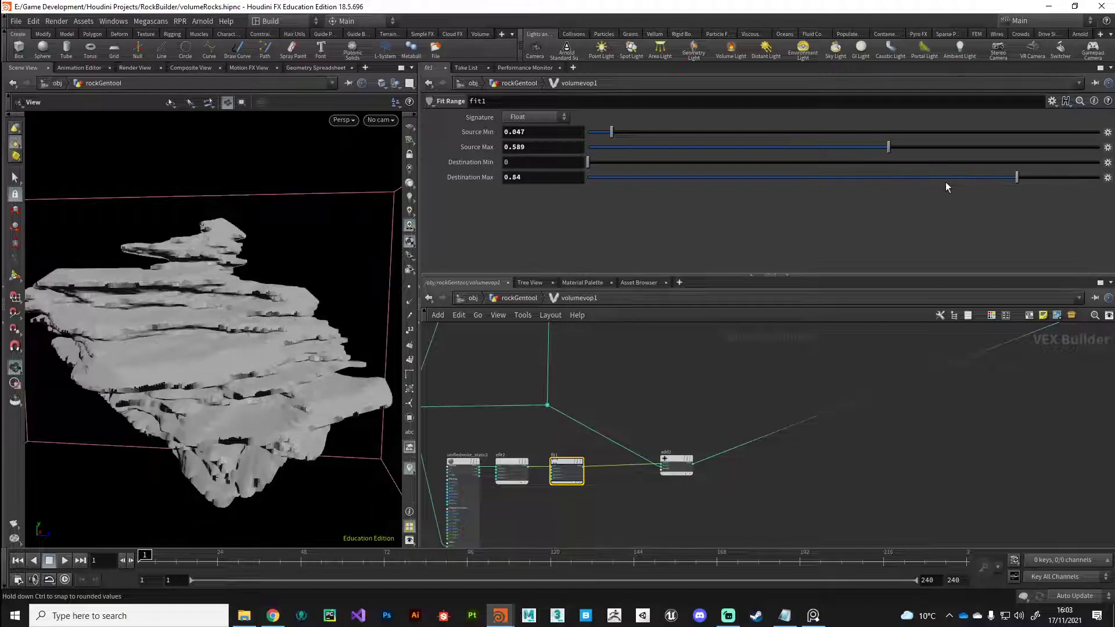
drag(887, 177, 831, 182)
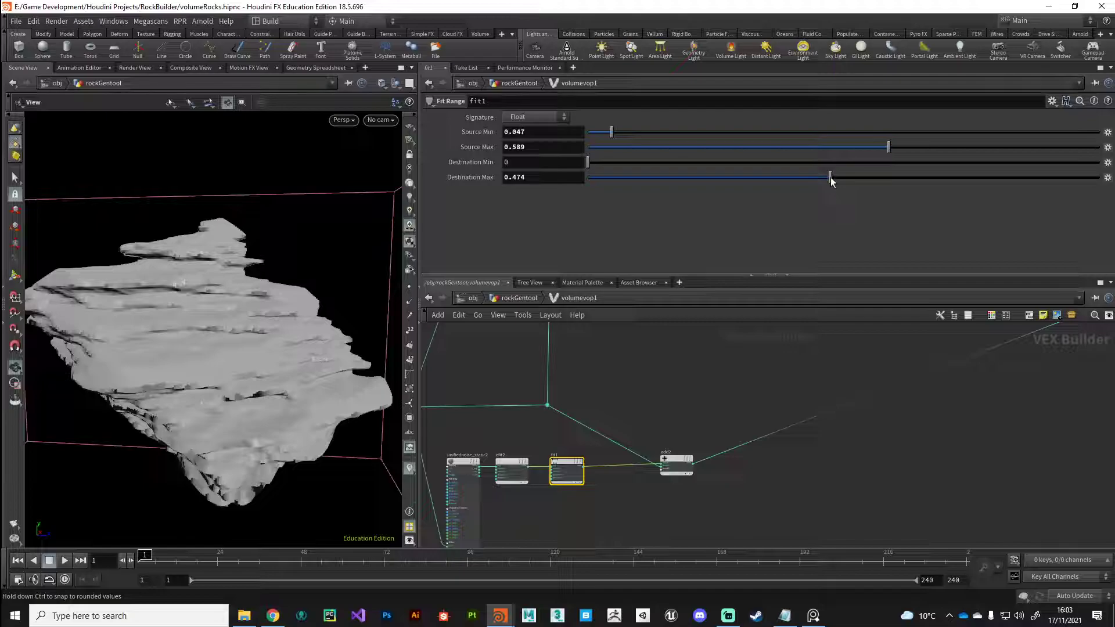
mouse_move(216, 342)
mouse_down()
mouse_move(177, 348)
mouse_move(195, 339)
mouse_move(204, 356)
mouse_up()
- Set fit1's Source Min to 0.097, after trying 0.156 and 0.111, and its Source Max to 0.405
drag(601, 137, 695, 131)
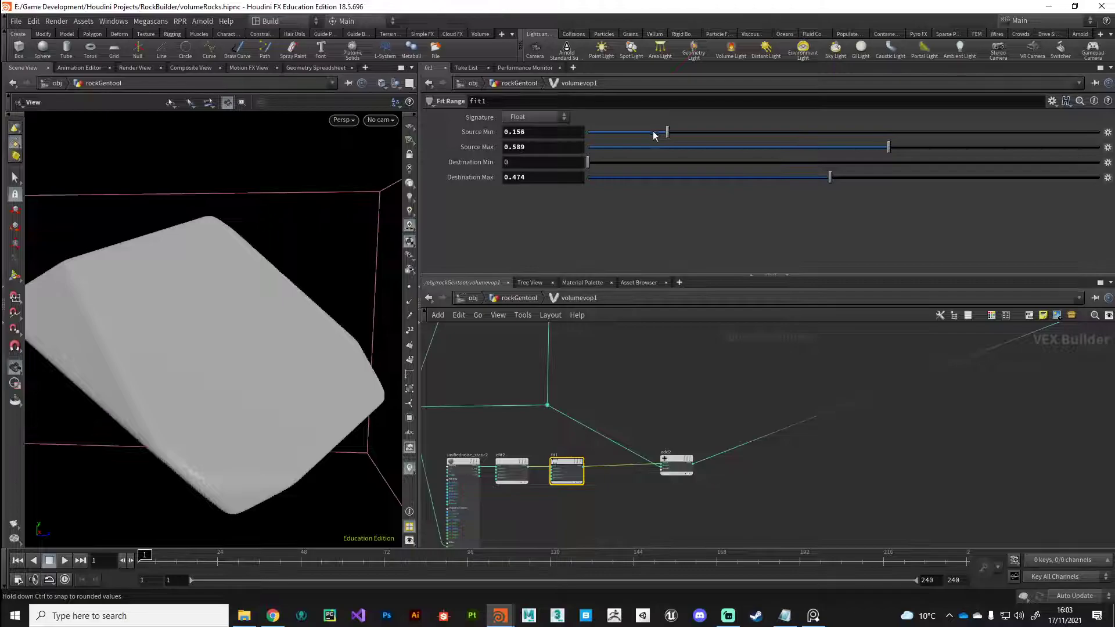
drag(657, 136, 646, 140)
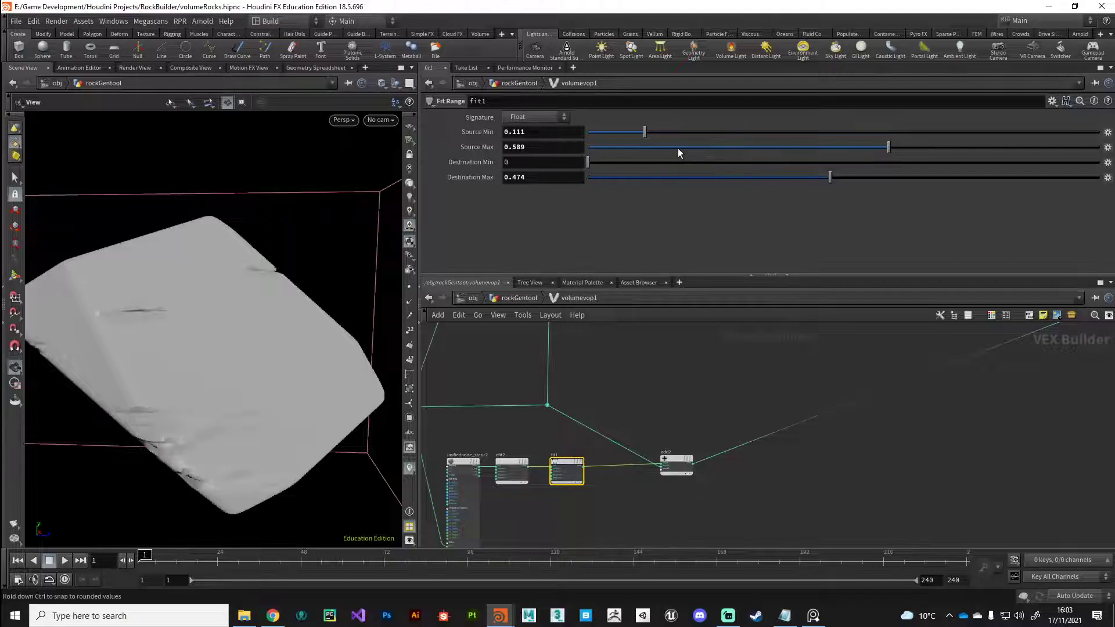
alt+drag(356, 325, 236, 346)
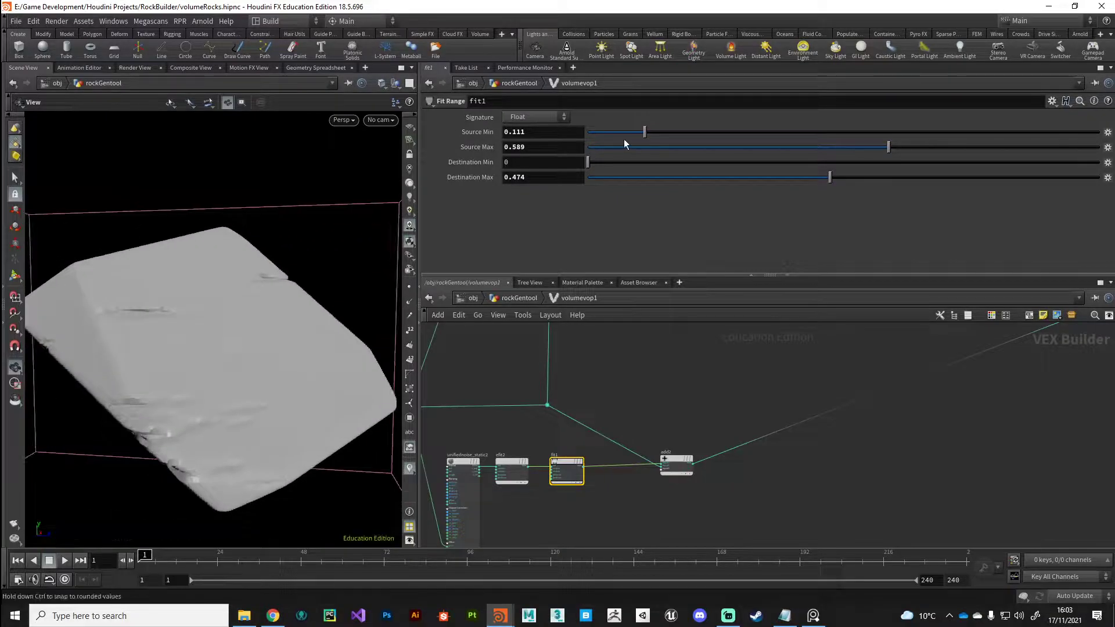
drag(644, 133, 637, 133)
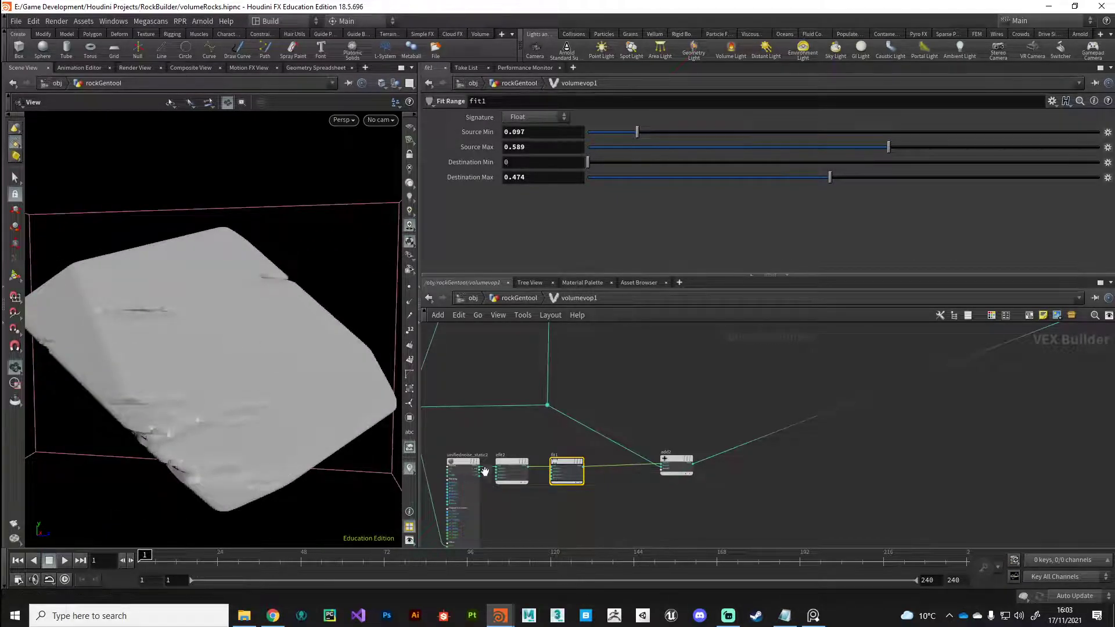
alt+drag(162, 410, 249, 323)
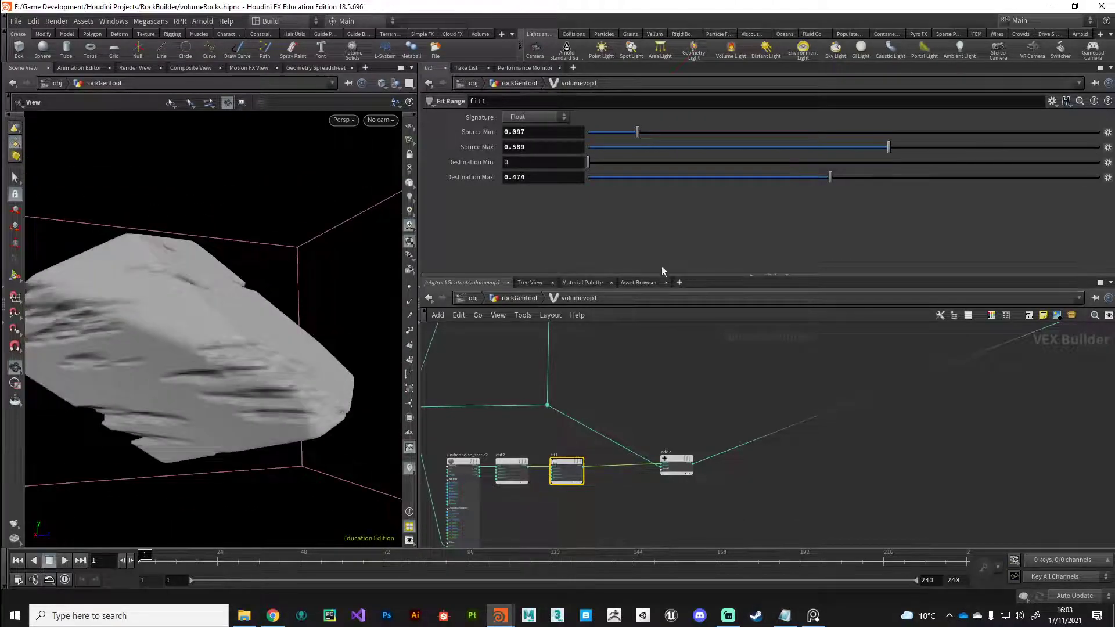
drag(795, 146, 796, 148)
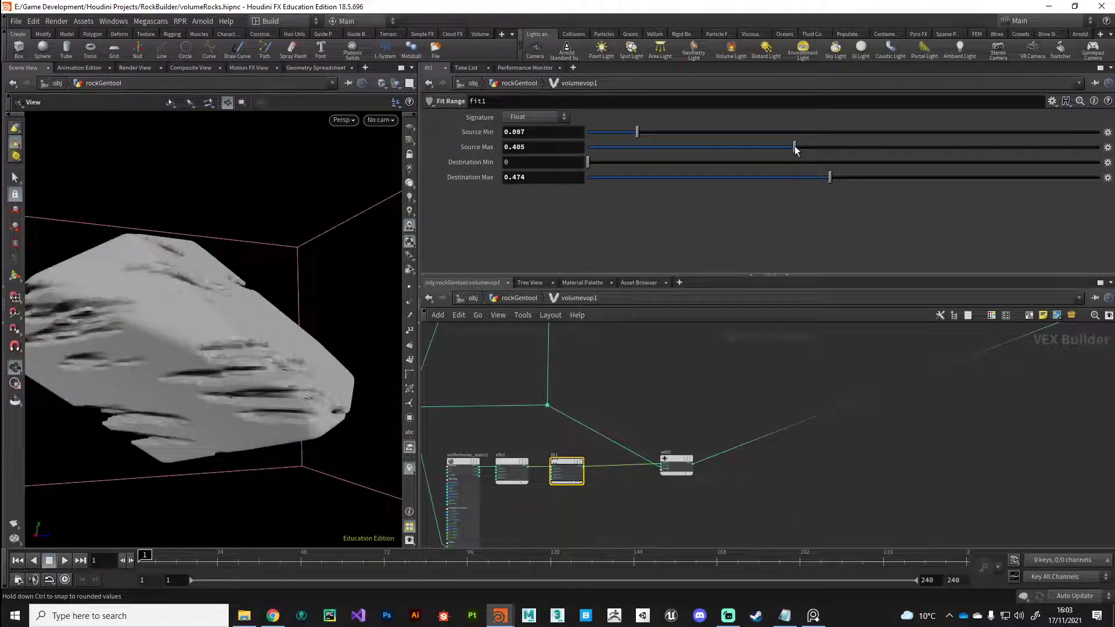
drag(232, 378, 418, 256)
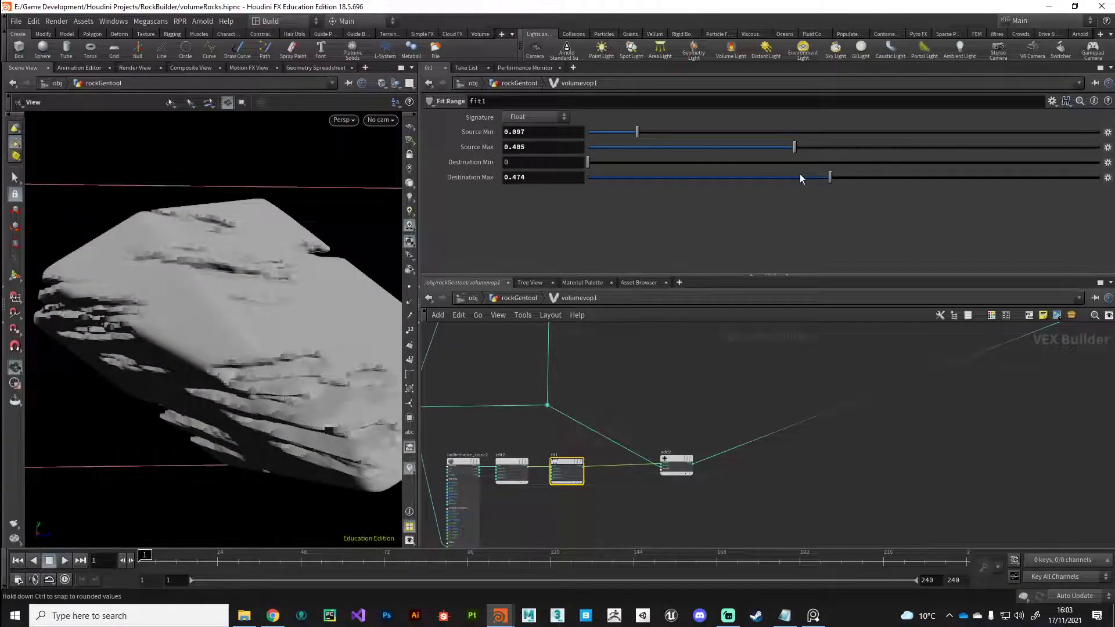
- Try a Destination Max of 0.564 on fit1, settle on 0.236, and check the rock from underneath
click(875, 179)
drag(288, 444, 273, 392)
click(819, 177)
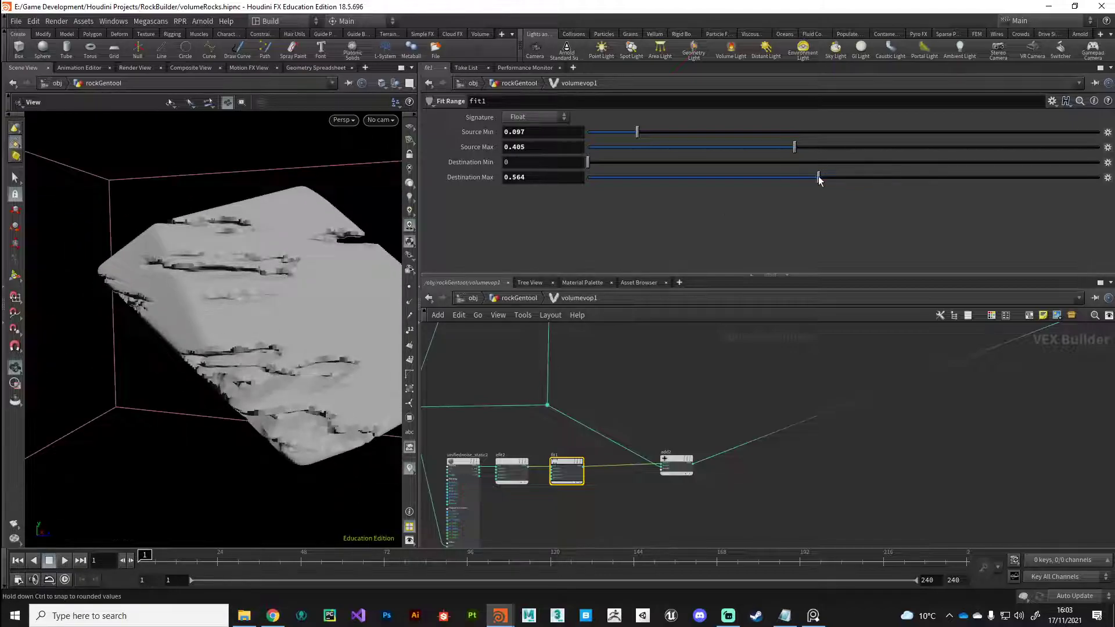
click(691, 176)
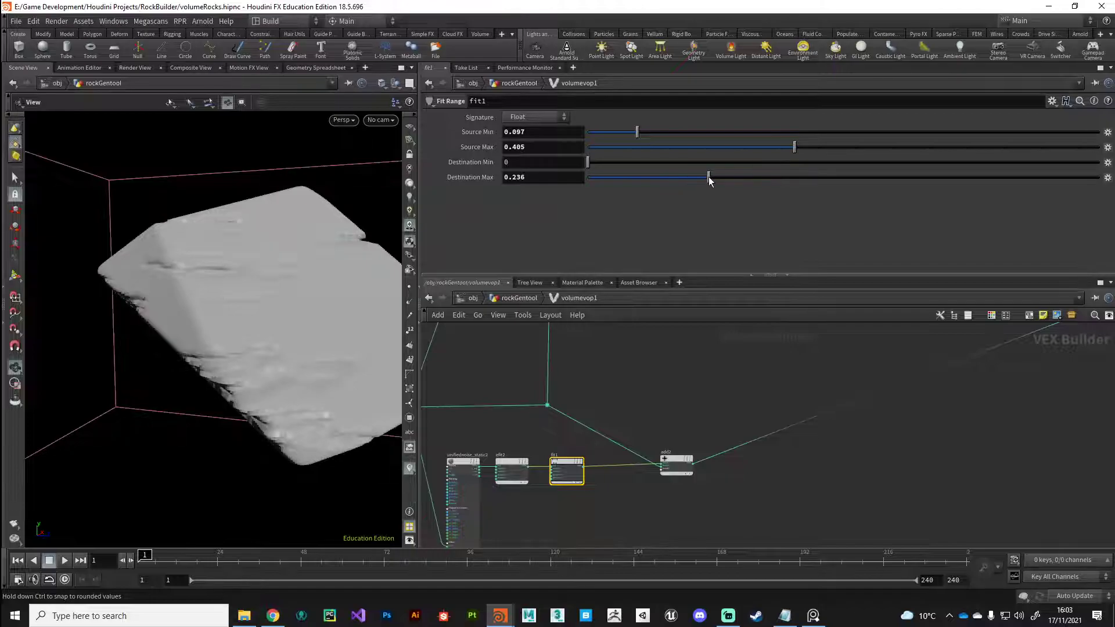
drag(199, 463, 232, 435)
middle_drag(512, 522, 617, 481)
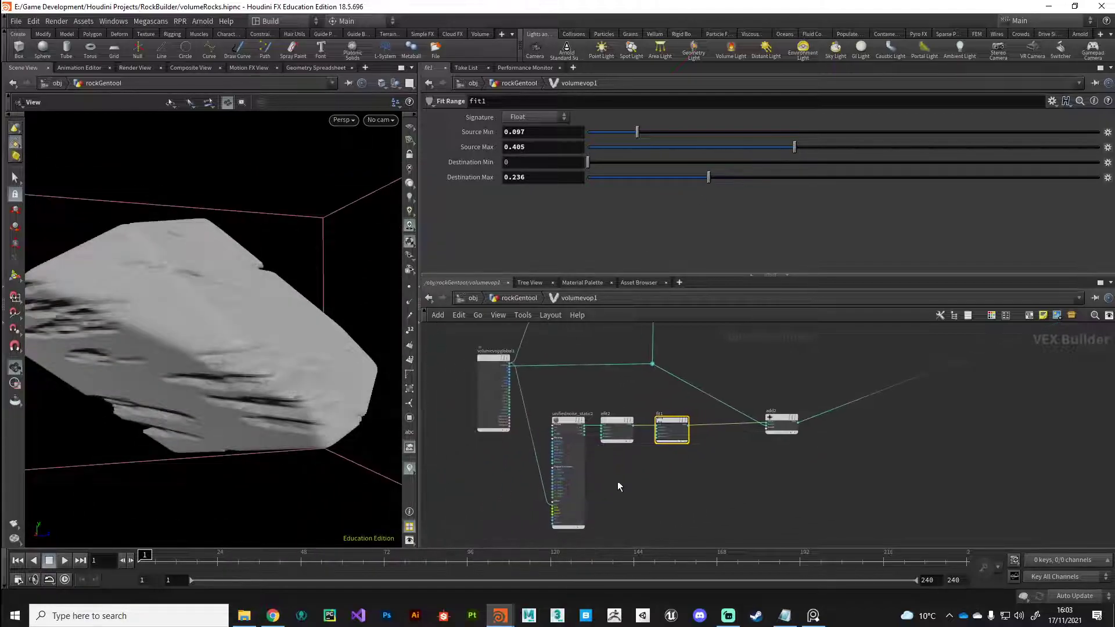
drag(261, 444, 487, 474)
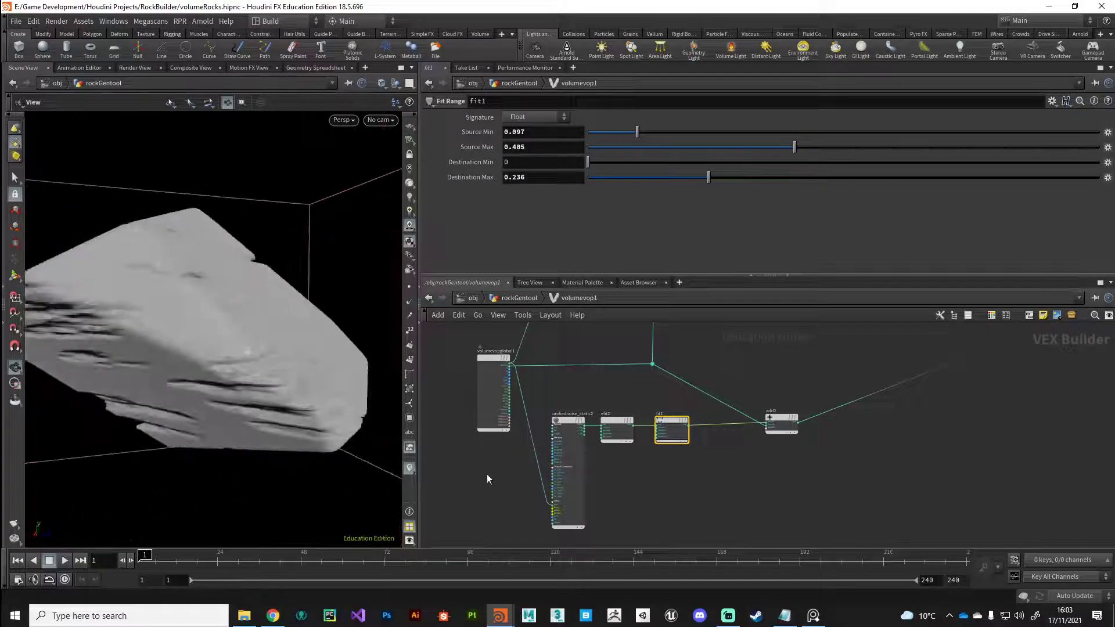
- Set the second frequency value of unifiednoise_static2 to 5
click(560, 426)
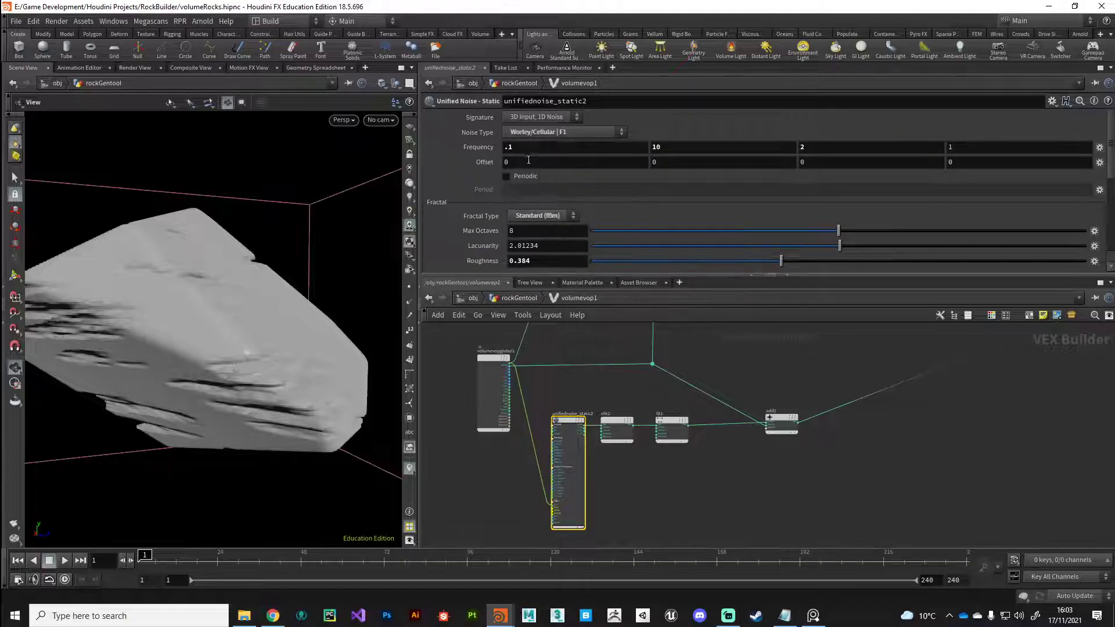
double_click(665, 148)
text(5)
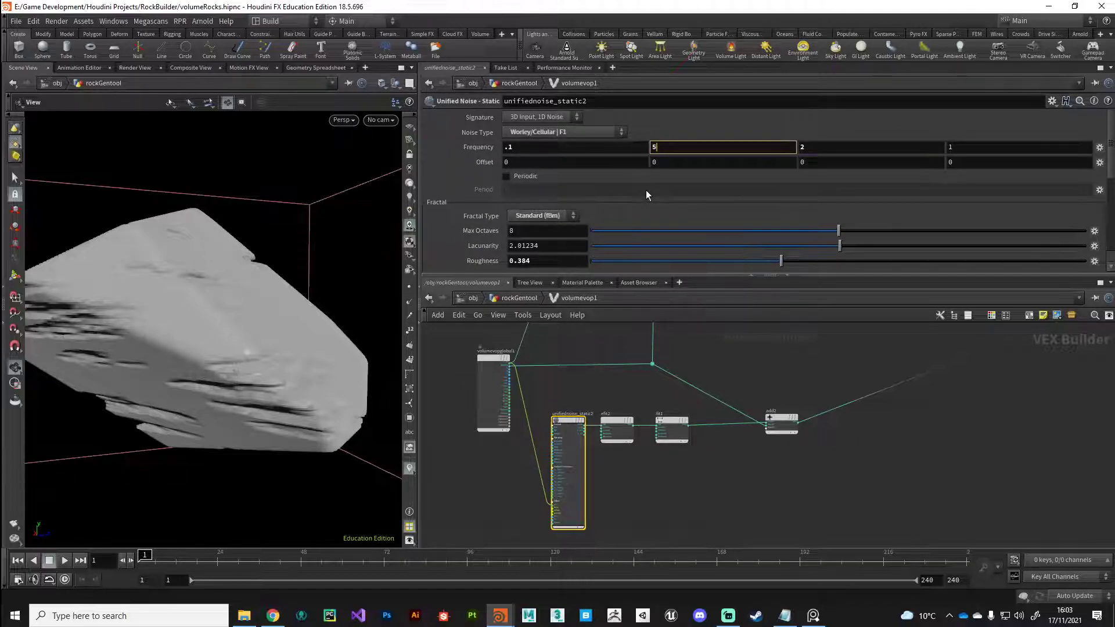
key(Return)
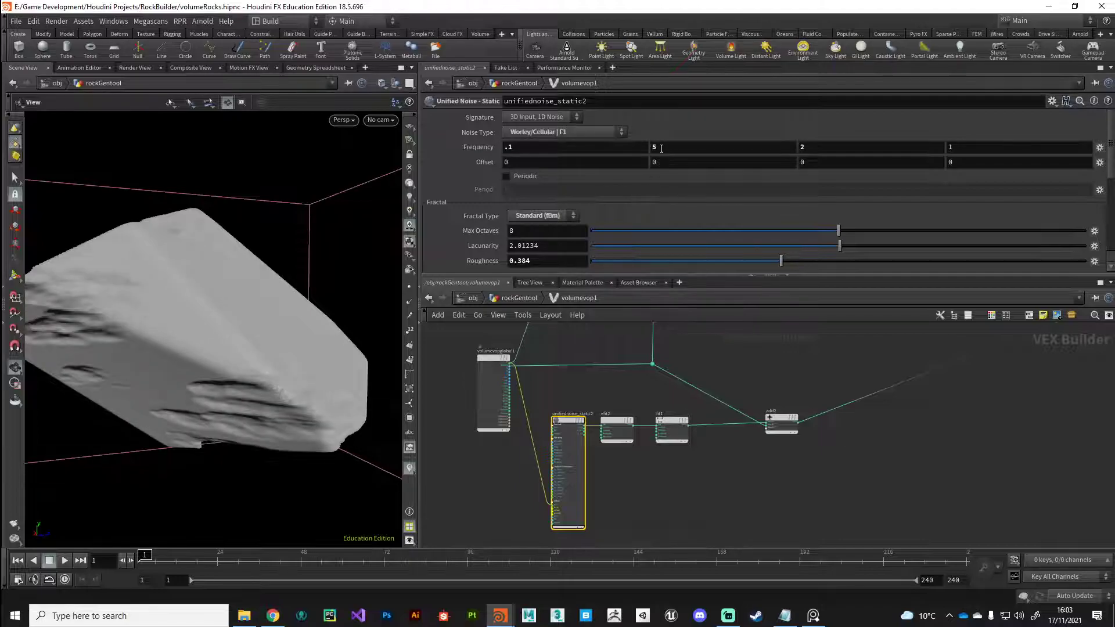
- Try a first frequency value of 1 on unifiednoise_static2, settle on 0, and view the rock from another angle
double_click(535, 149)
text(1)
key(Return)
double_click(536, 150)
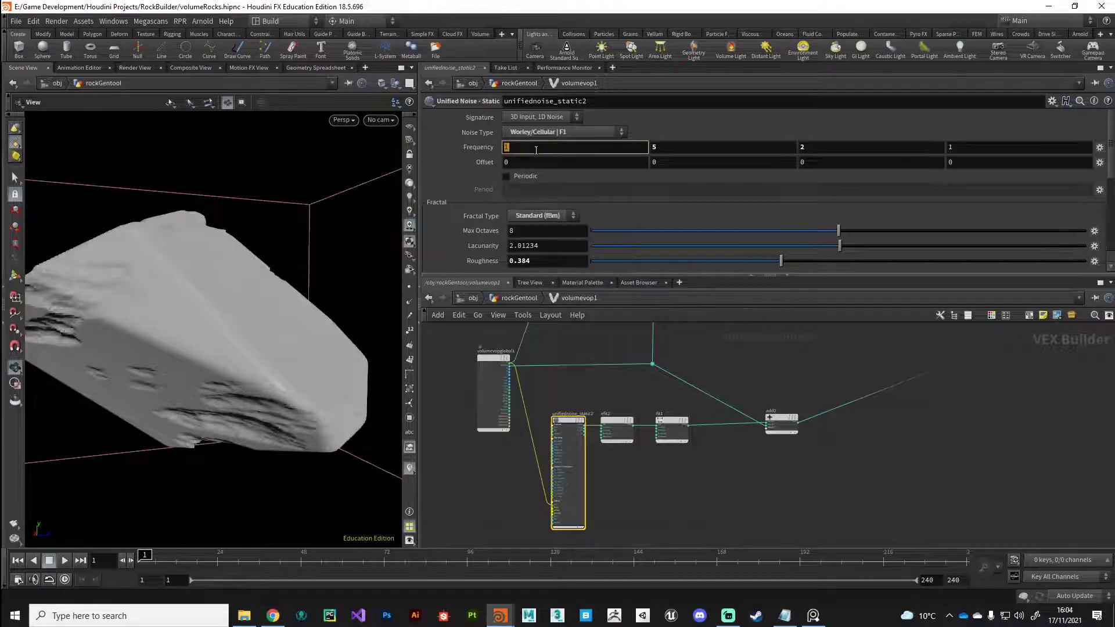
text(0)
key(Return)
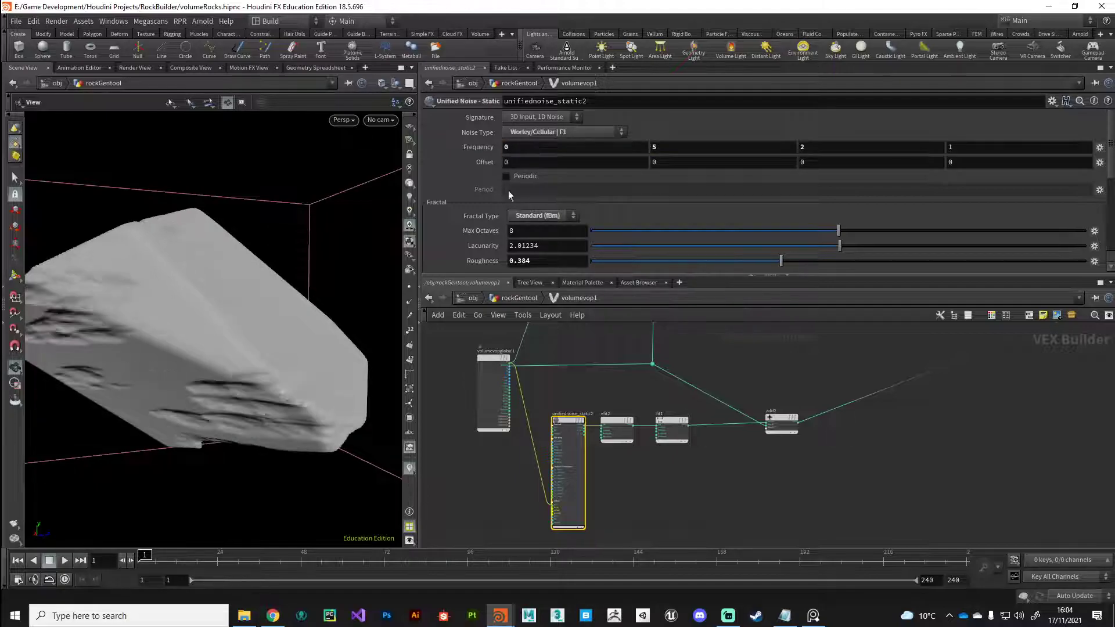
drag(168, 406, 306, 424)
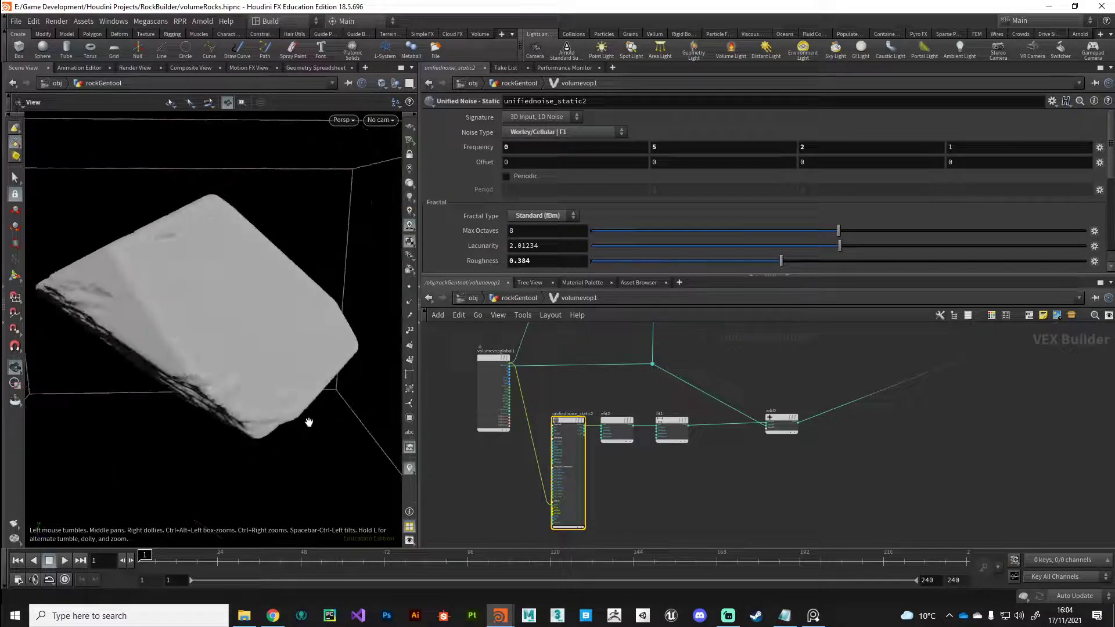
- Set the second frequency value of unifiednoise_static2 to 10 and the third to 1, viewing the rock from several angles
double_click(655, 148)
text(10)
key(Return)
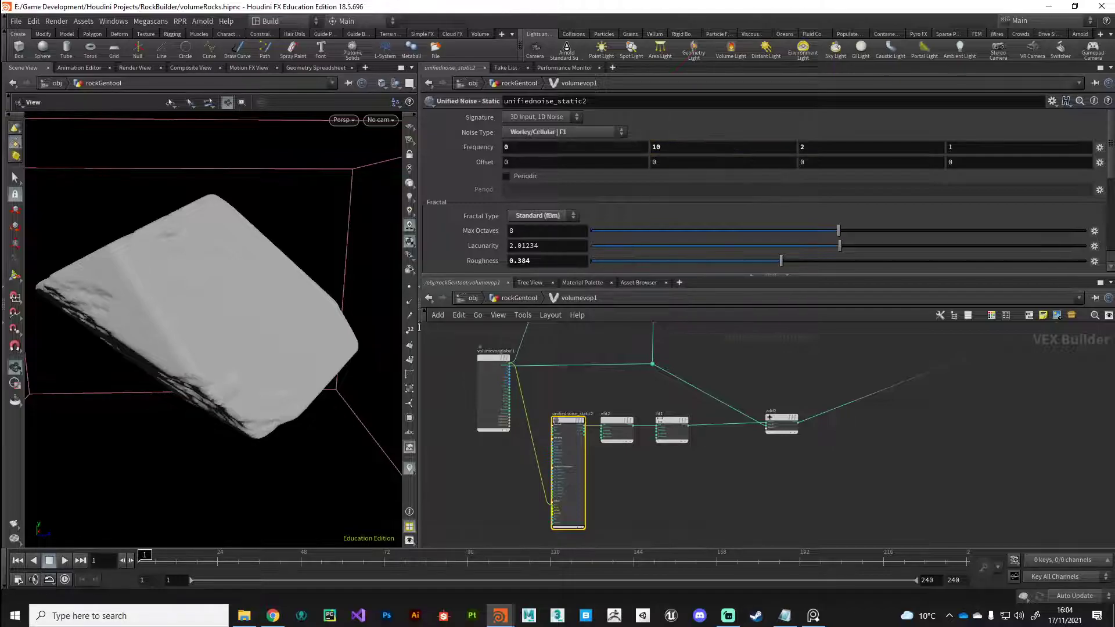
drag(381, 331, 472, 313)
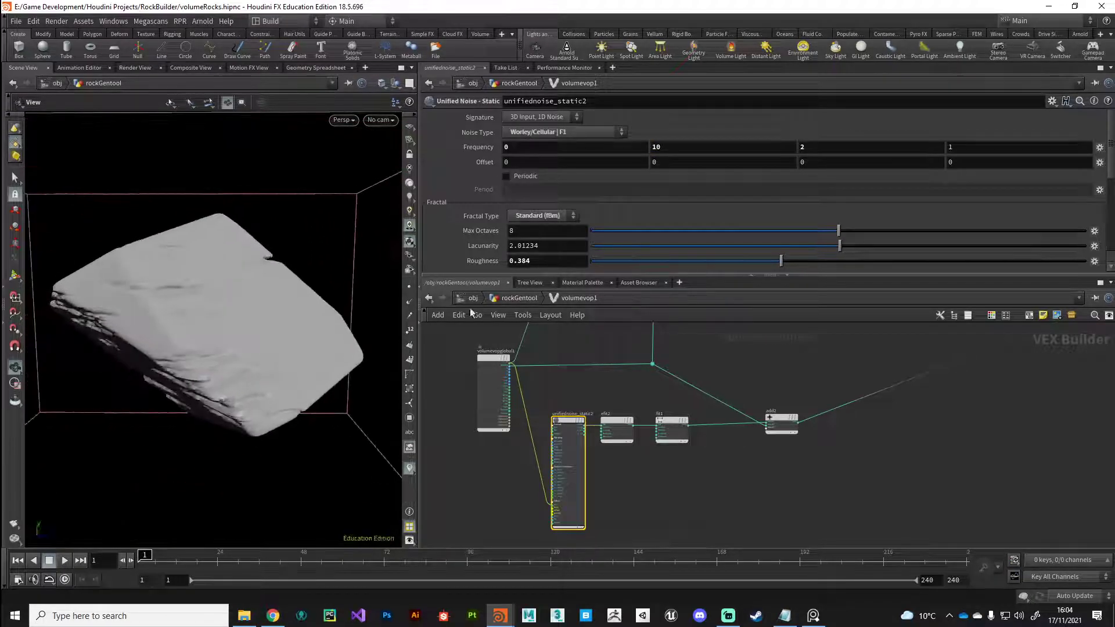
double_click(839, 146)
text(1)
key(Return)
drag(305, 400, 489, 482)
- Set the Destination Max of efit2 to 0.083 and view the rock's layers up close and from the side
click(616, 430)
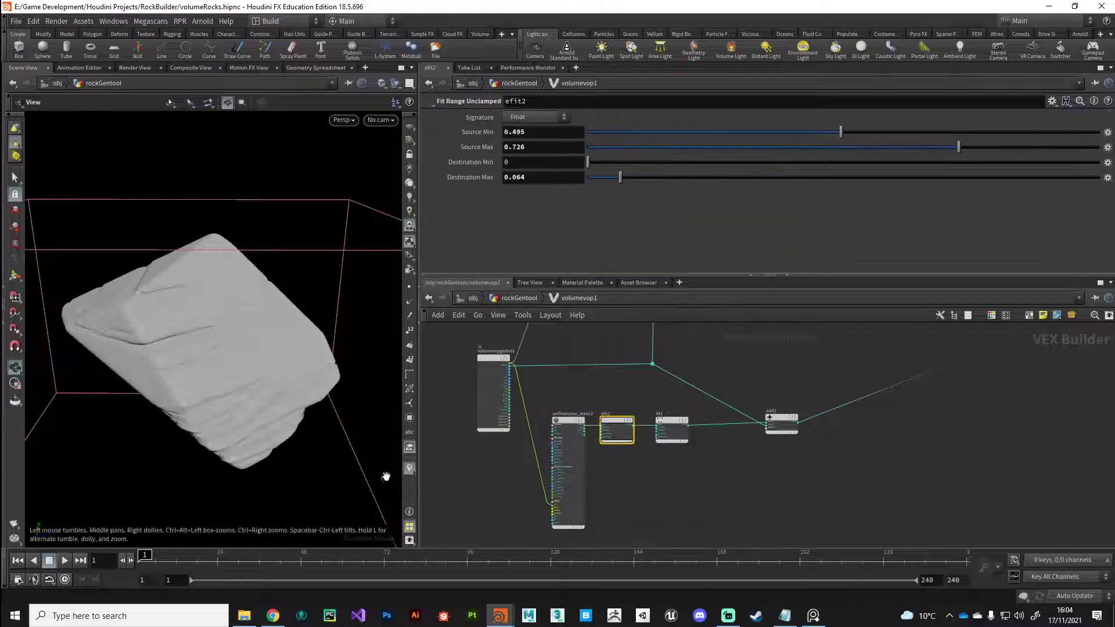
drag(319, 441, 282, 383)
scroll(610, 423, up, 3)
scroll(292, 432, up, 2)
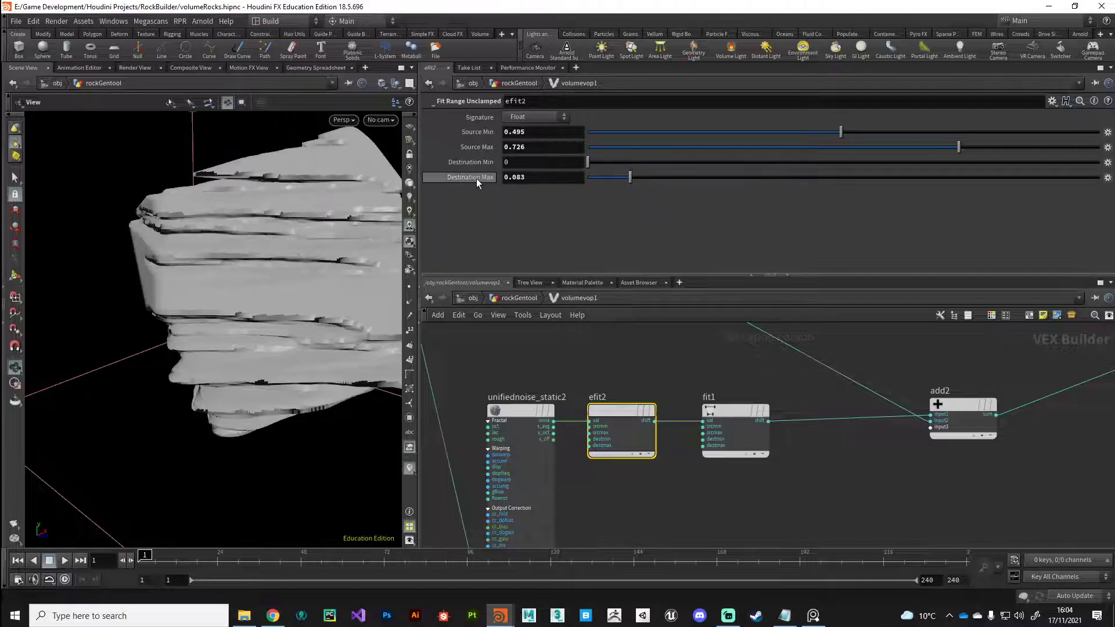
drag(262, 323, 383, 314)
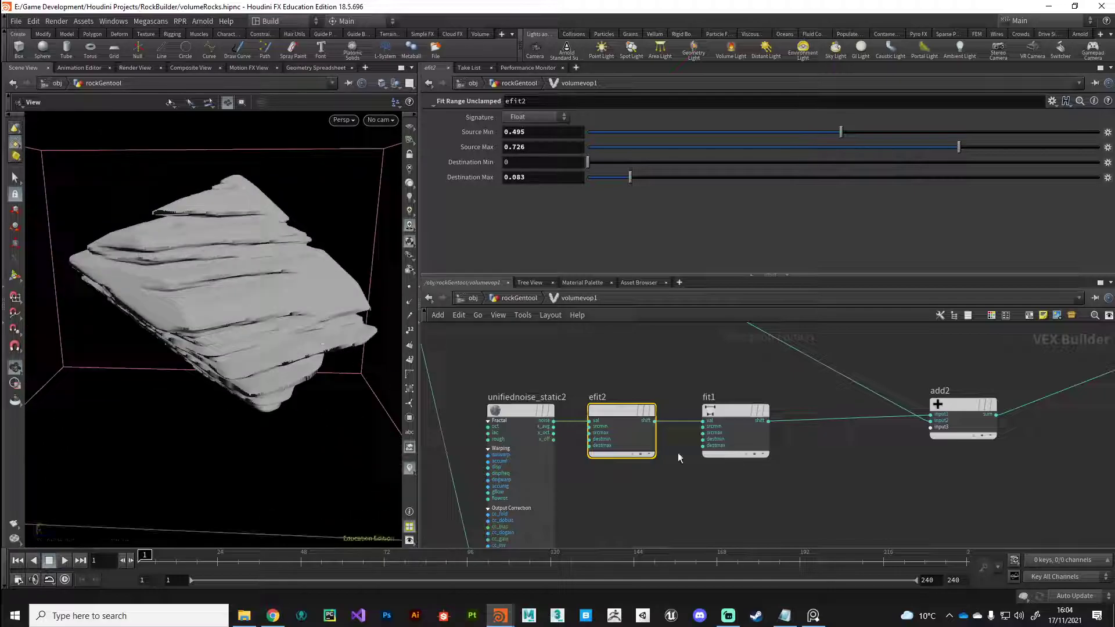
- Set the Destination Max of fit1 to 0.195 and view the whole rock from another angle
click(728, 410)
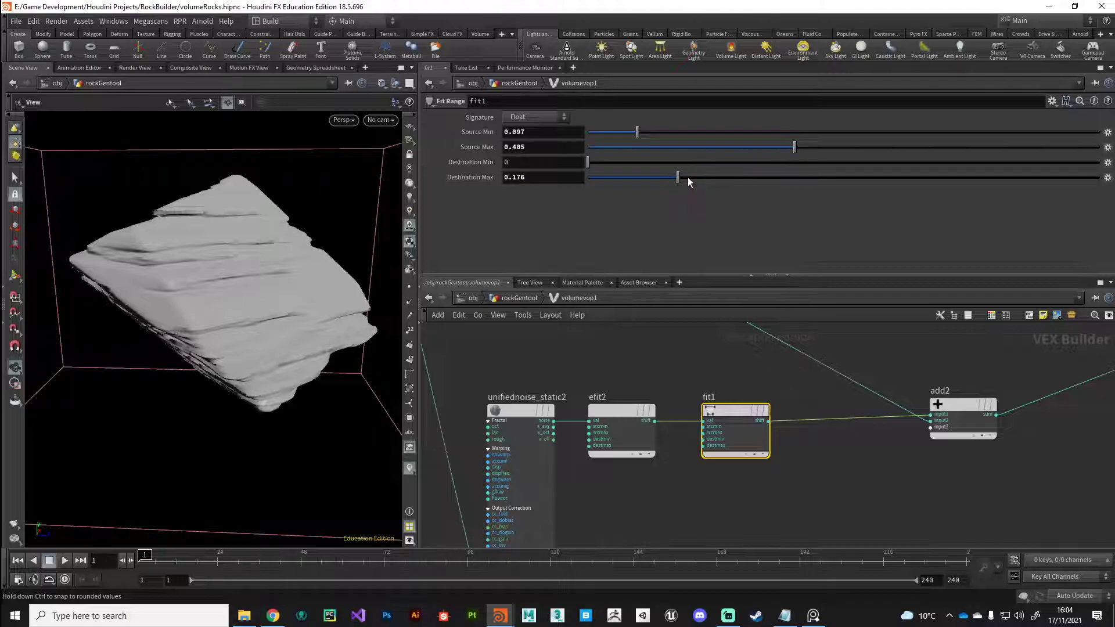
click(687, 177)
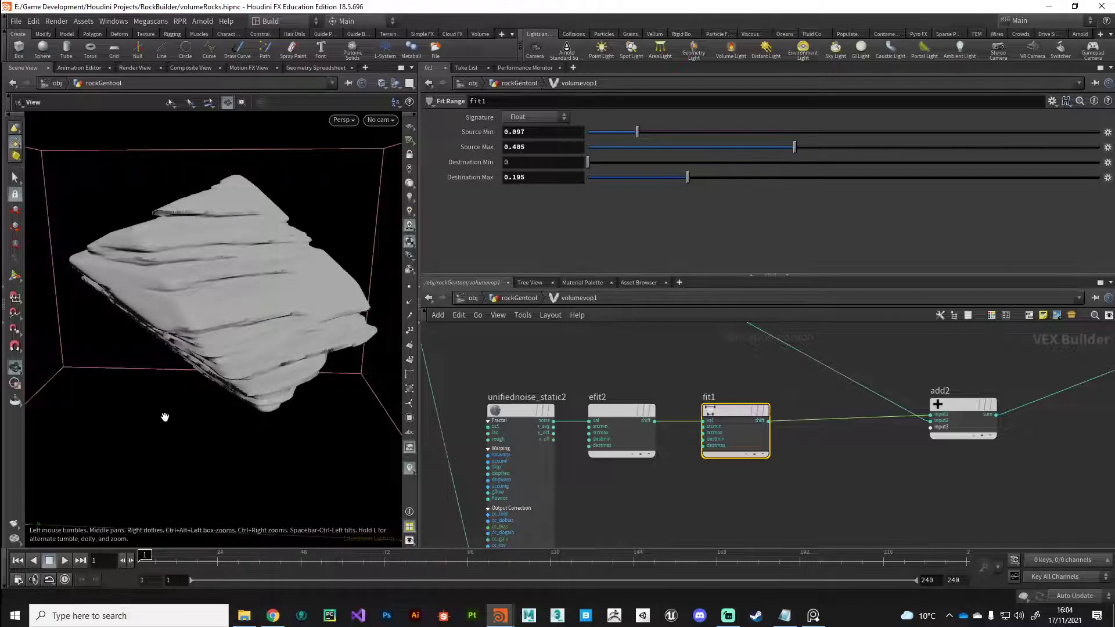
drag(169, 414, 281, 423)
scroll(686, 501, down, 2)
scroll(686, 507, down, 3)
- Examine how the two noise chains are wired through the Add nodes to the volume output
middle_drag(687, 506, 555, 510)
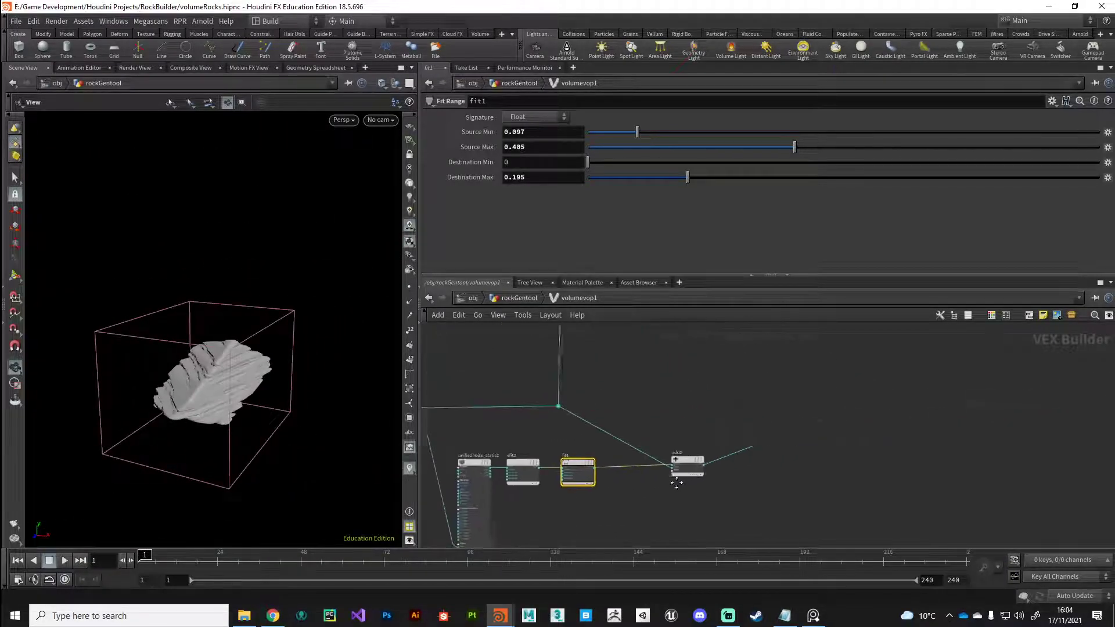
scroll(580, 472, down, 3)
scroll(632, 465, up, 5)
scroll(615, 500, down, 3)
middle_drag(500, 449, 610, 424)
middle_drag(595, 385, 578, 463)
scroll(577, 463, down, 1)
middle_drag(593, 503, 623, 414)
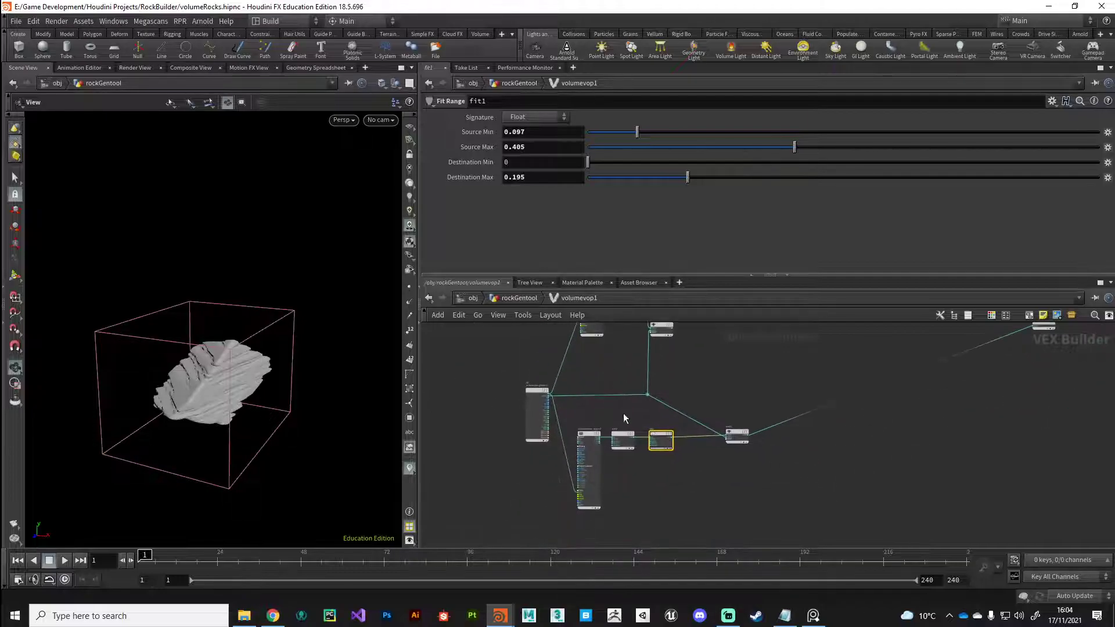
mouse_move(734, 435)
mouse_down()
mouse_move(711, 447)
mouse_move(724, 437)
mouse_up()
middle_drag(721, 370, 617, 447)
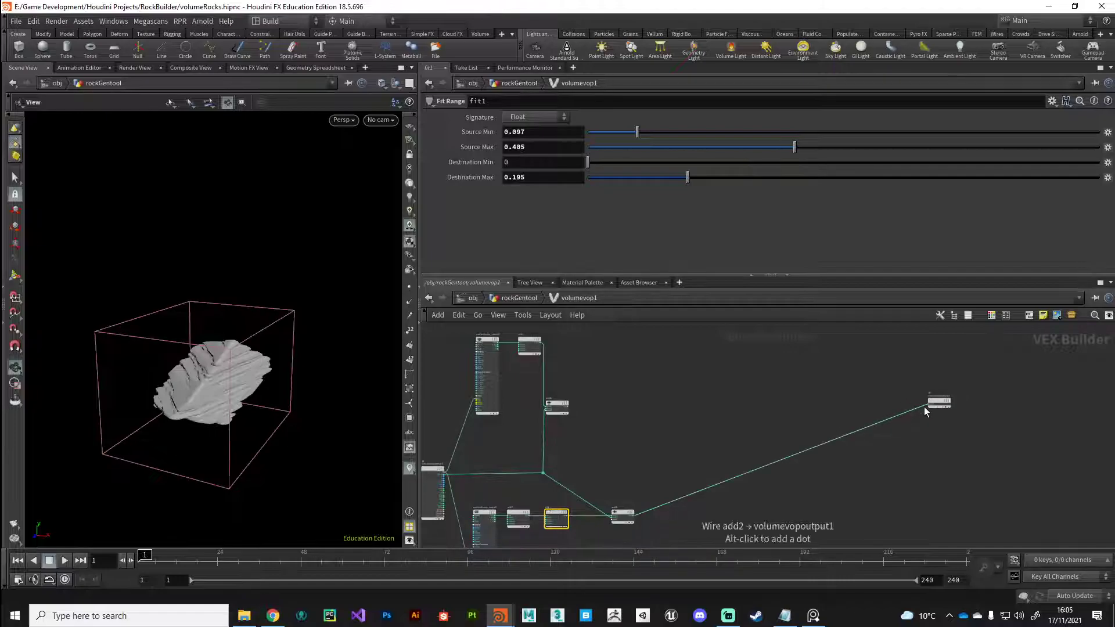
key(alt+Tab)
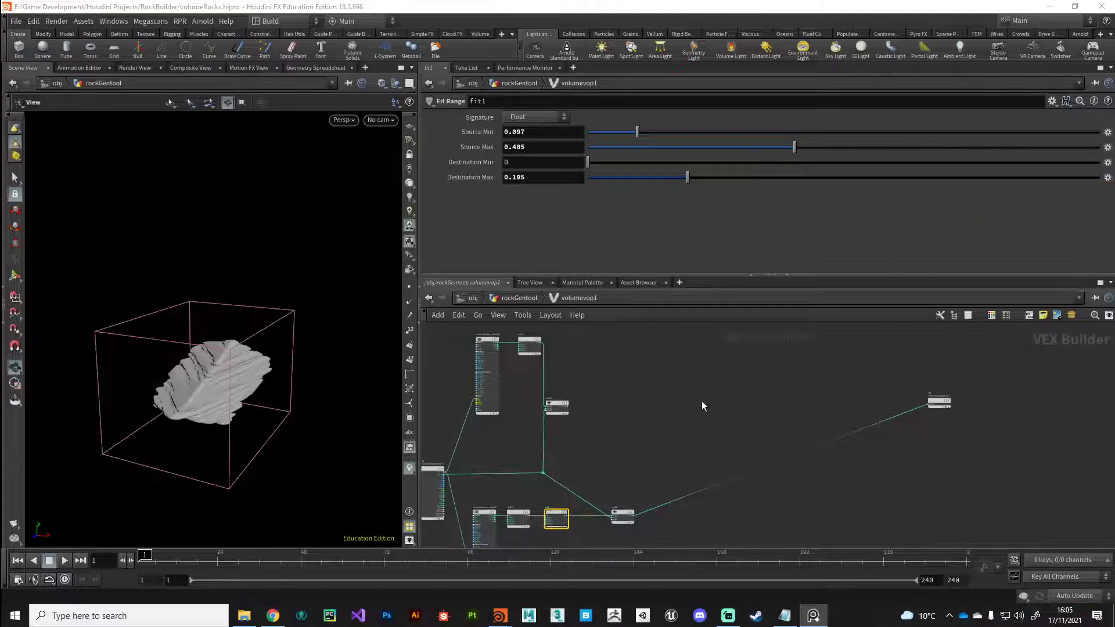
- Place a new Add node in the empty network area between the noise chains and the volume output
middle_drag(700, 443, 729, 445)
key(Tab)
key(Escape)
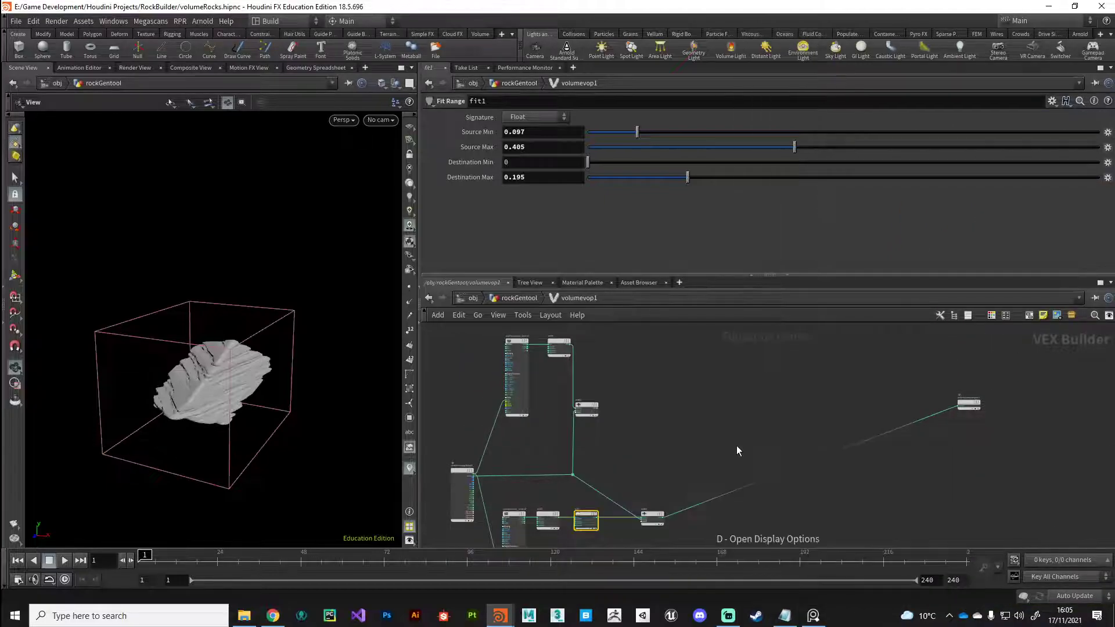
click(736, 445)
key(Tab)
text(add)
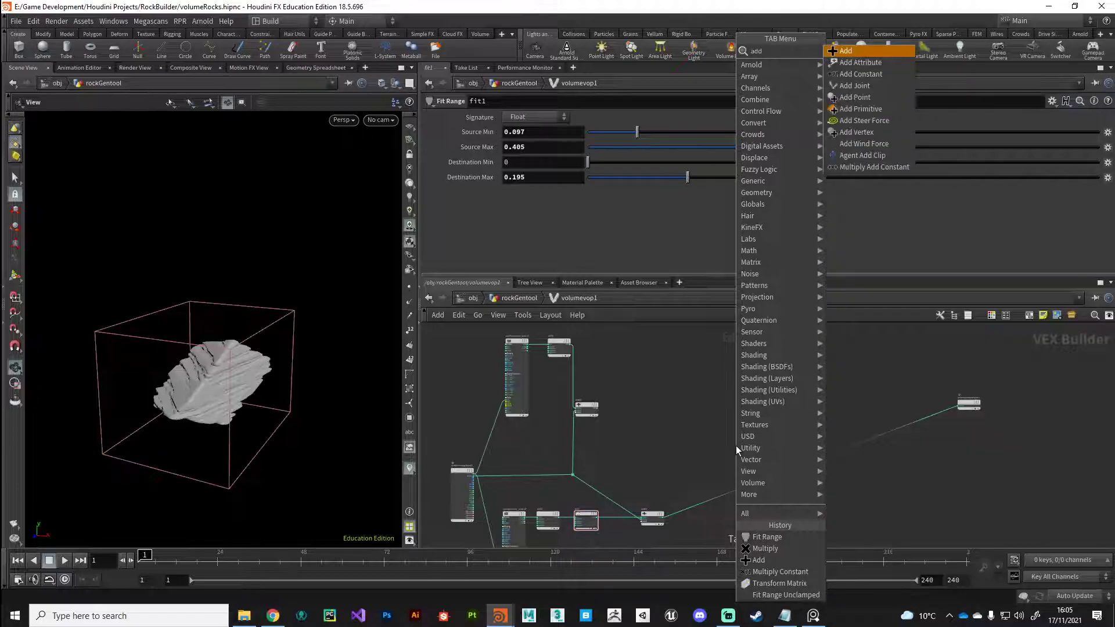
key(Return)
click(736, 445)
- Delete the two old Add nodes that joined each noise chain with the density
scroll(651, 436, up, 5)
scroll(523, 411, down, 3)
middle_drag(535, 411, 646, 406)
click(634, 349)
key(Delete)
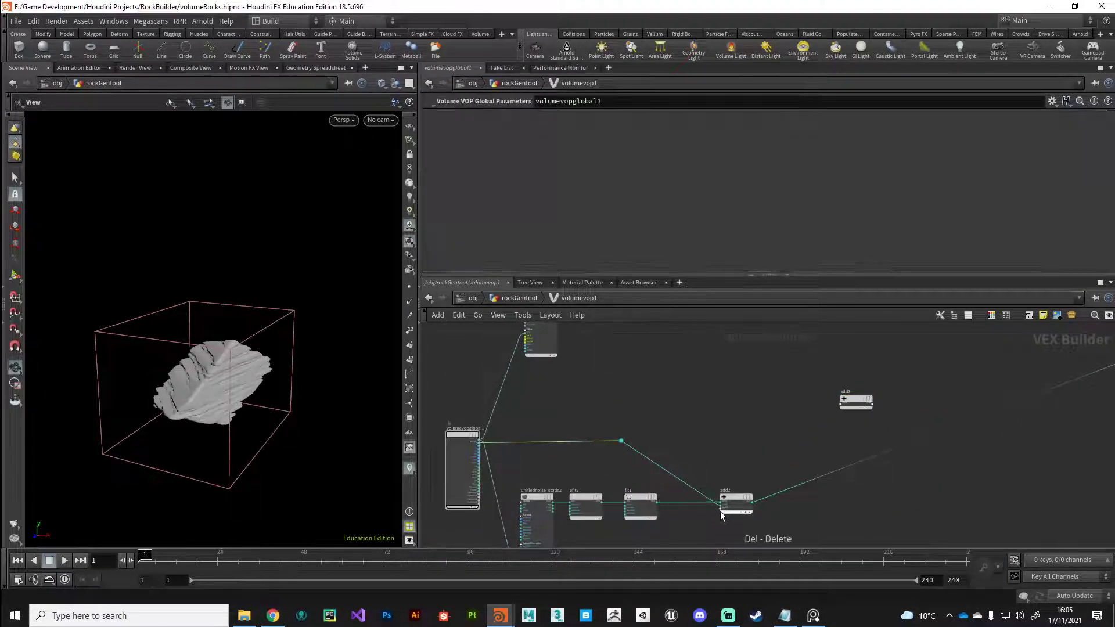
click(732, 500)
key(Delete)
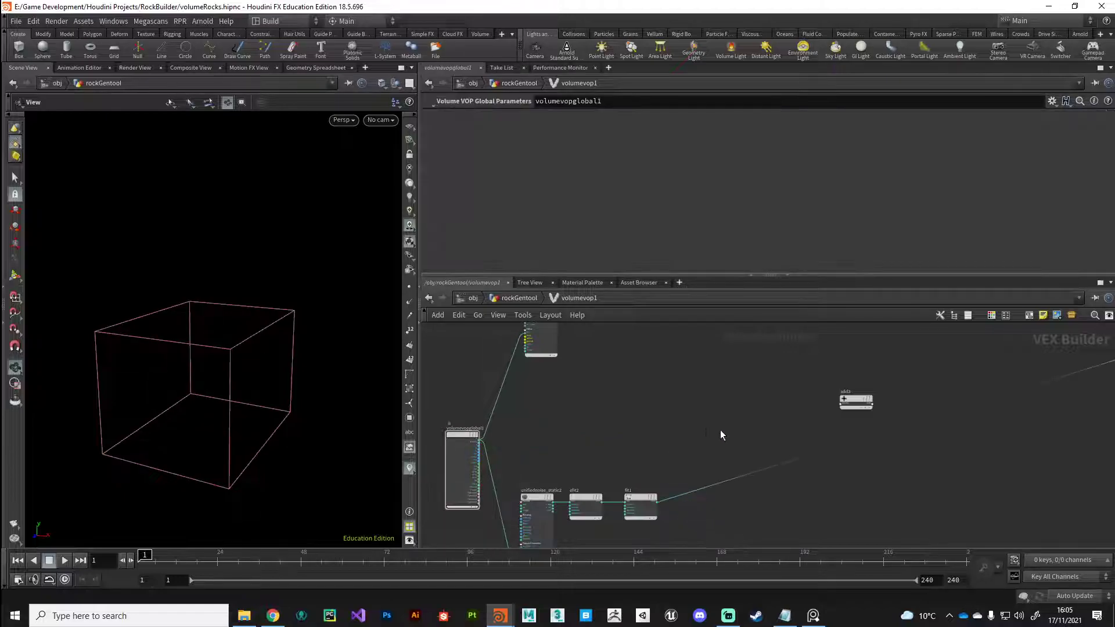
- Cut the leftover wire running from fit1 to the volume output
key(y)
drag(741, 459, 754, 493)
scroll(866, 465, down, 5)
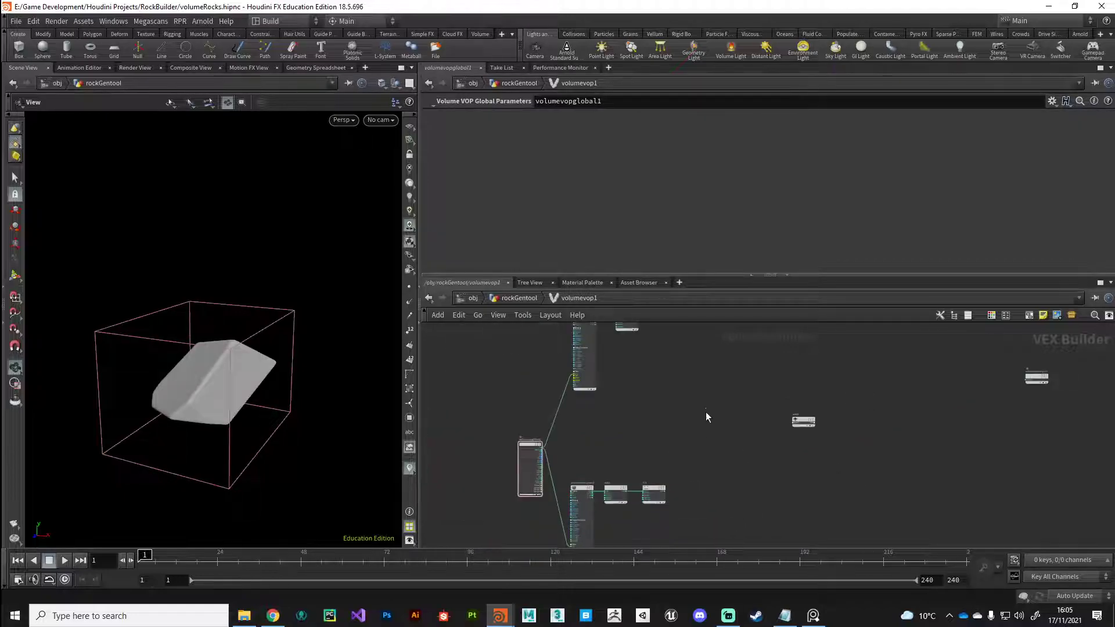
- Move efit1 farther from its noise node and wire its output into the first input of add3
scroll(638, 376, up, 3)
drag(639, 376, 678, 374)
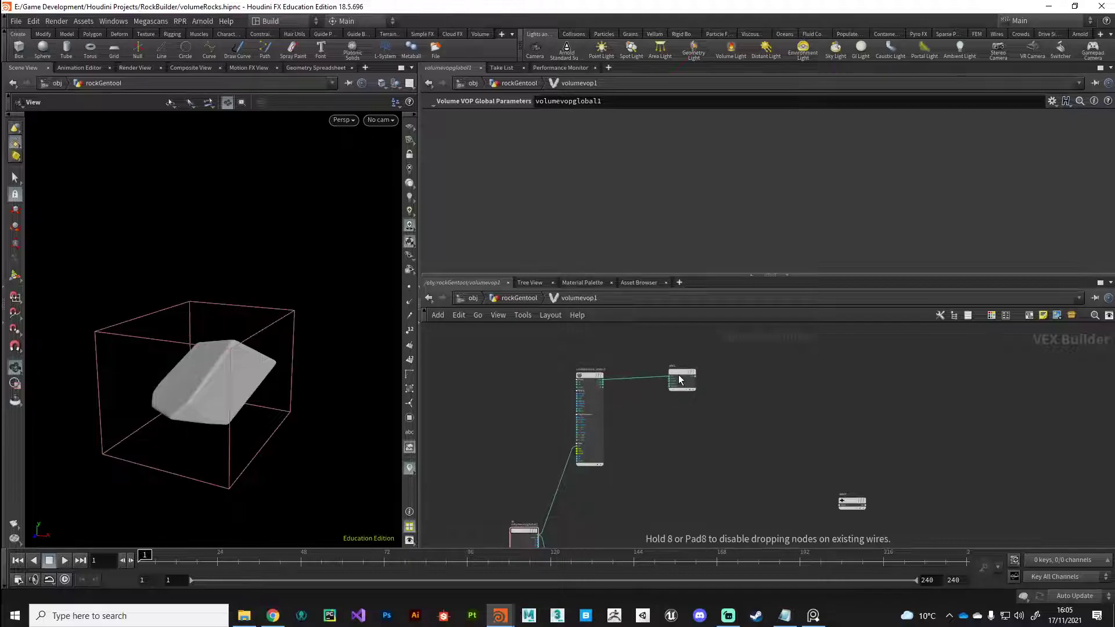
middle_drag(694, 449, 693, 424)
scroll(693, 424, down, 2)
click(683, 374)
scroll(704, 396, up, 3)
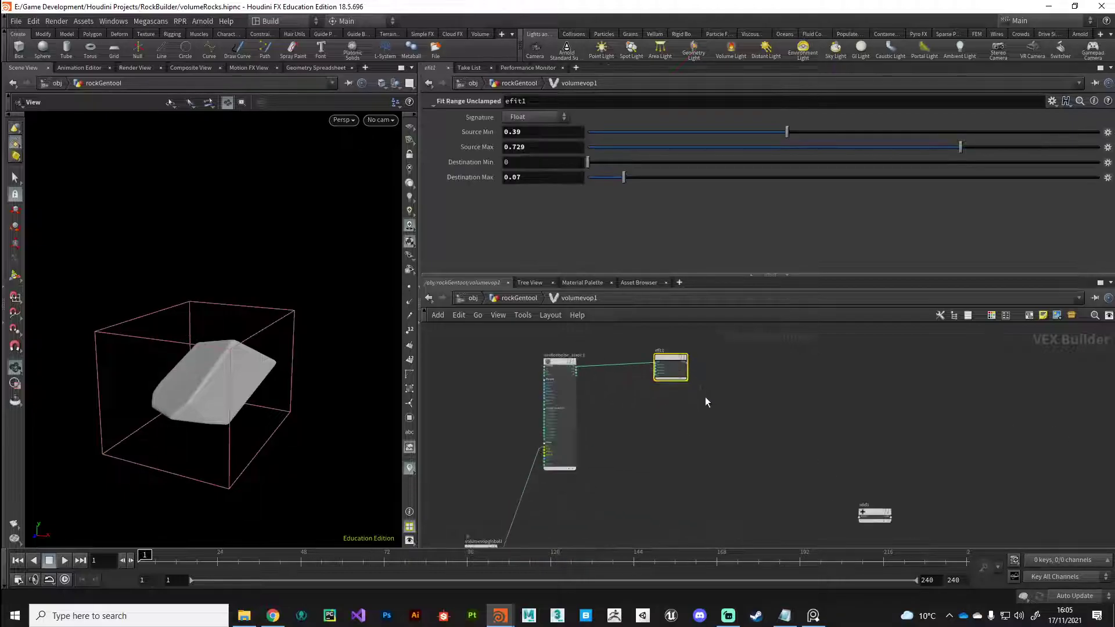
click(687, 370)
scroll(686, 380, down, 3)
scroll(828, 444, up, 4)
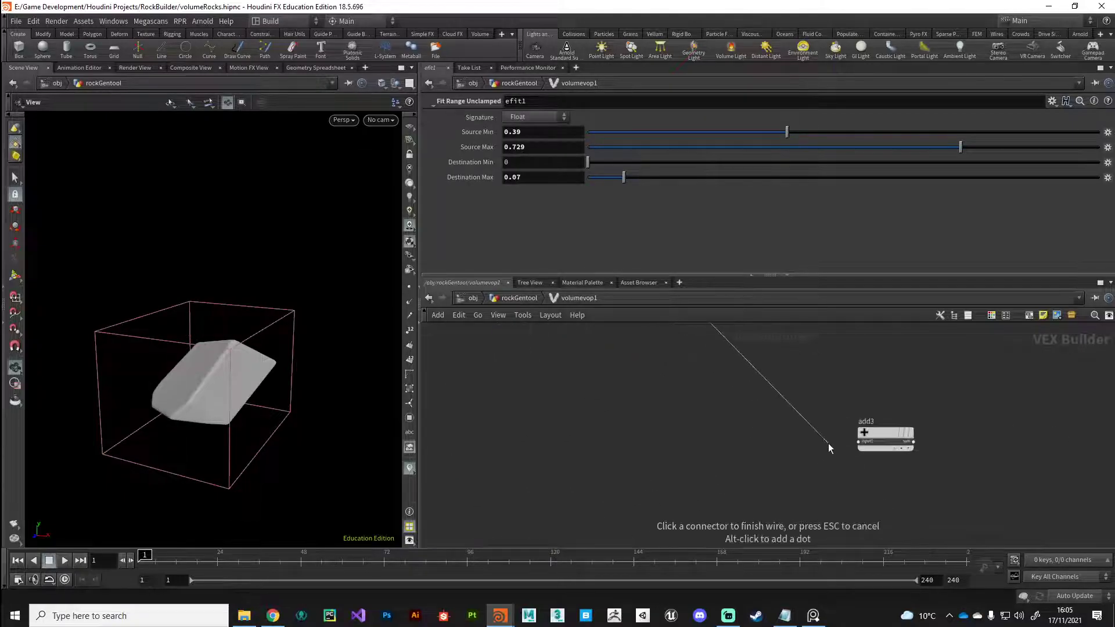
click(855, 442)
- Wire the shifted value of fit1 into the second input of add3
middle_drag(653, 489, 737, 323)
scroll(629, 448, up, 2)
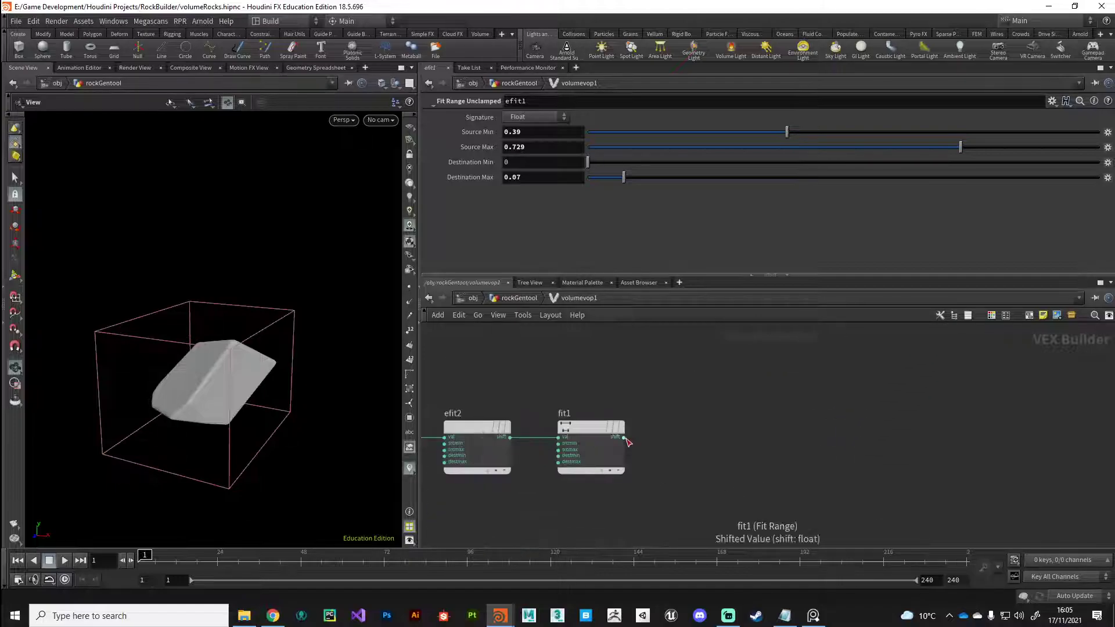
click(625, 438)
middle_drag(831, 409, 708, 490)
scroll(707, 490, down, 2)
click(820, 381)
- Move add3 closer to the noise nodes, between the upper and lower chains
middle_drag(807, 476, 666, 523)
scroll(666, 524, down, 4)
middle_drag(566, 469, 623, 405)
drag(741, 414, 647, 404)
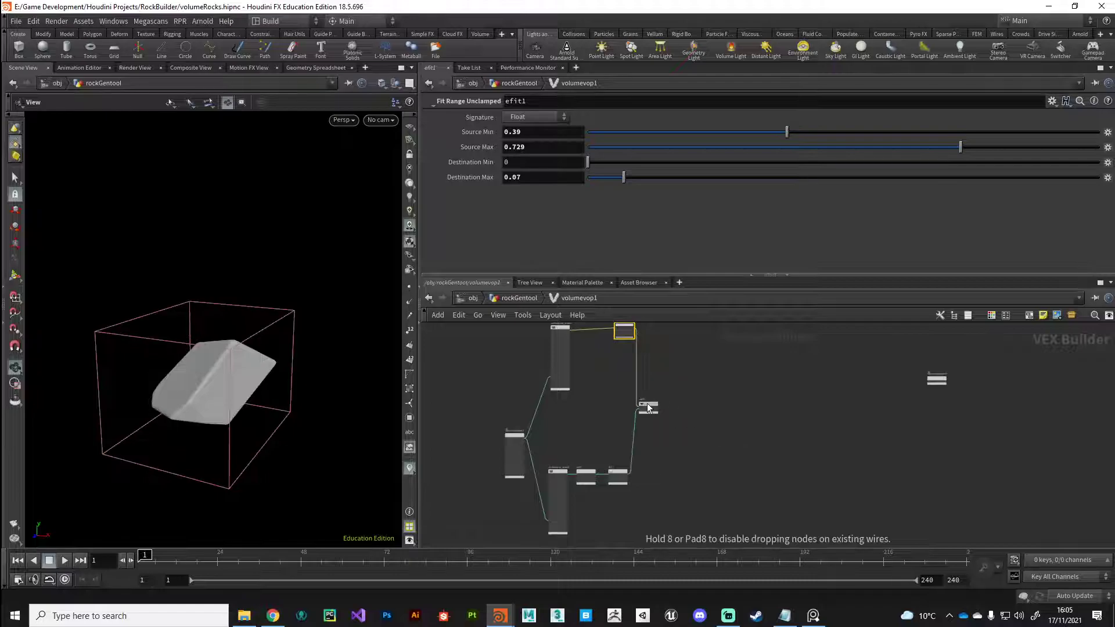
click(698, 454)
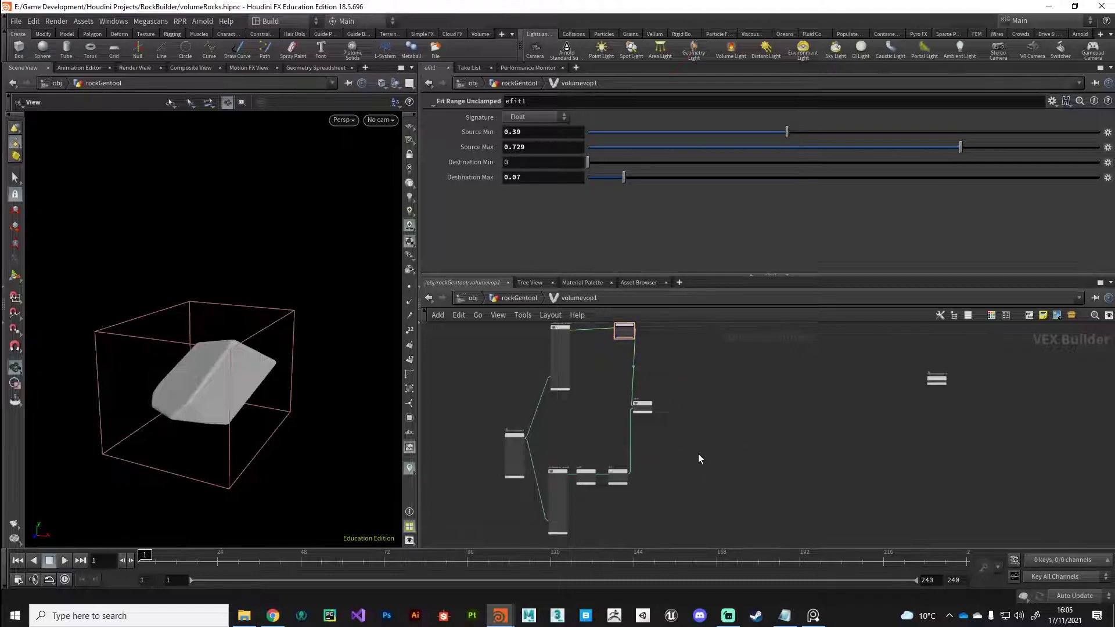
- Place a second Add node beyond add3 and wire the sum of add3 into its first input
key(Tab)
key(Escape)
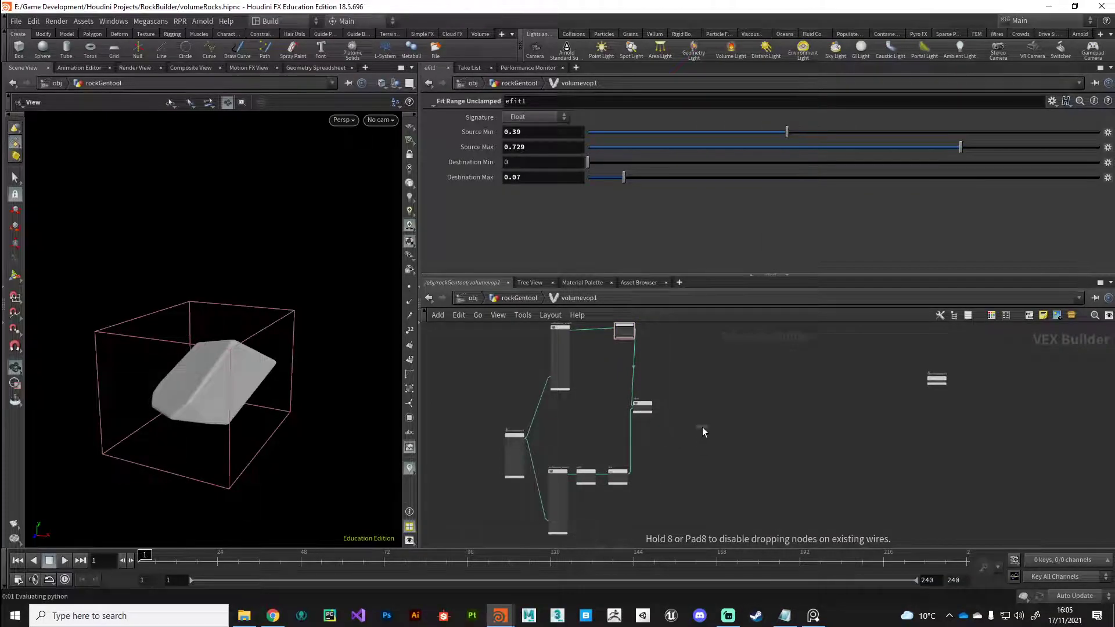
click(702, 428)
scroll(672, 430, up, 3)
click(646, 381)
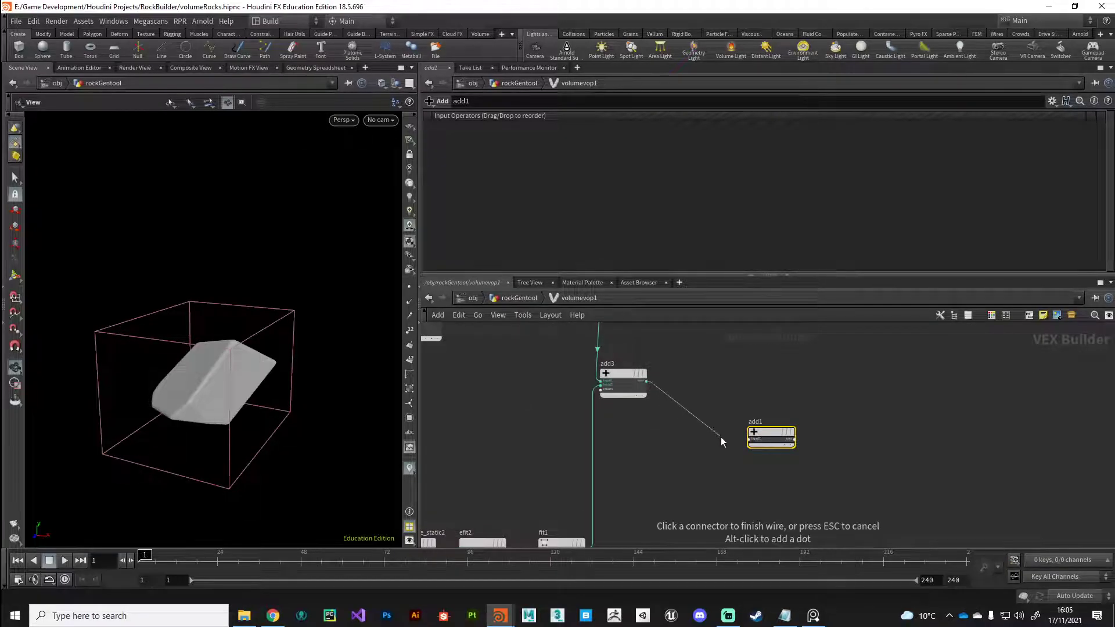
click(750, 438)
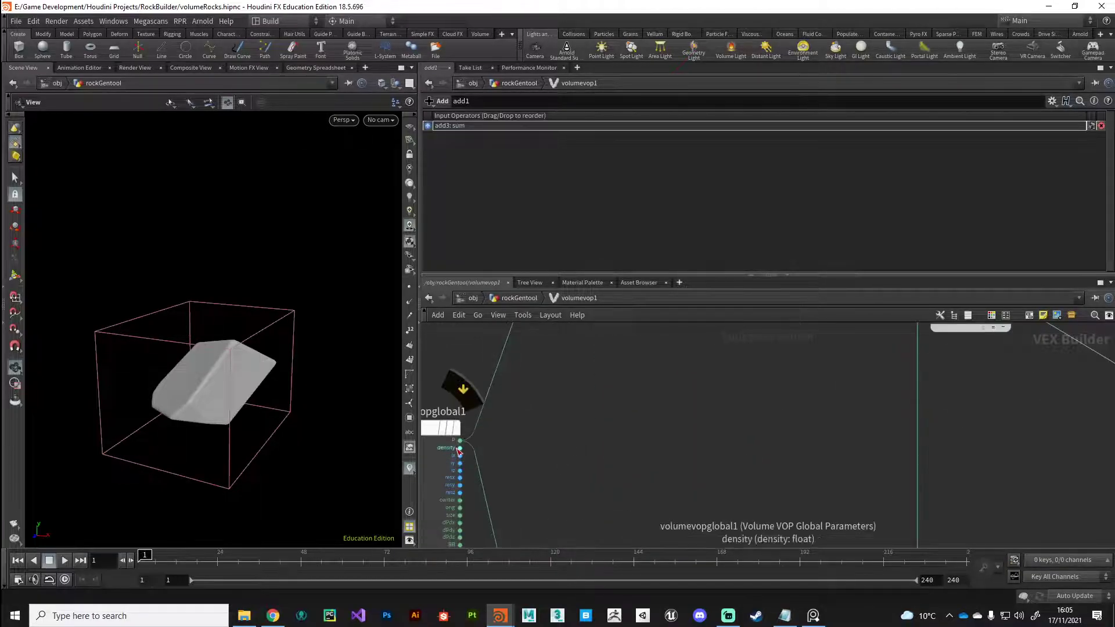
- Wire the density output of volumevopglobal1 into the second input of add1
click(461, 450)
middle_drag(757, 438, 521, 452)
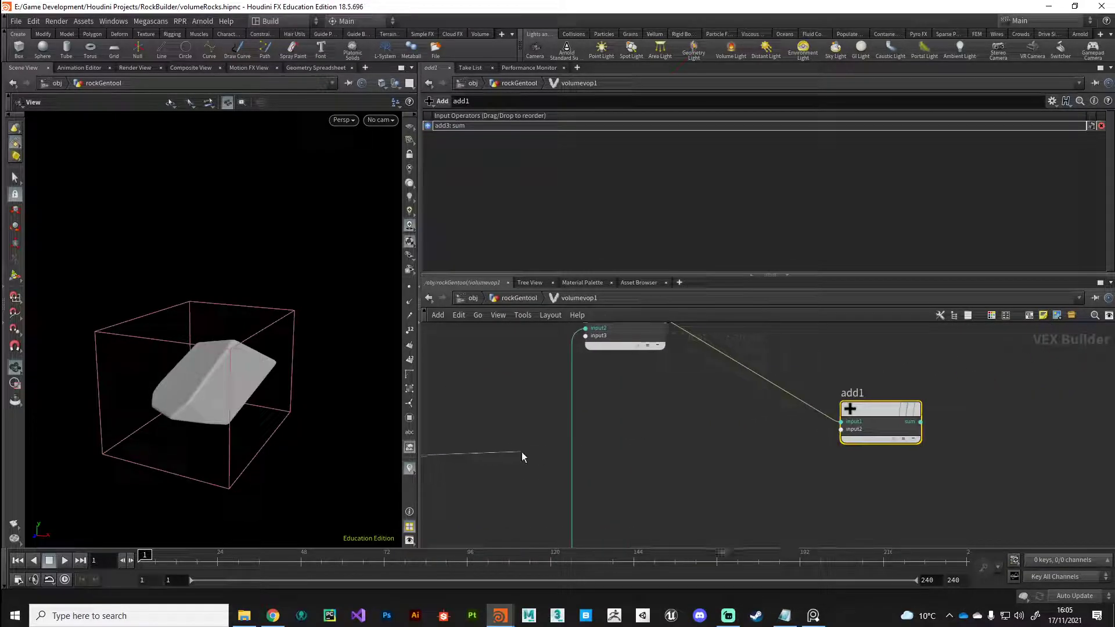
click(810, 435)
scroll(812, 476, down, 3)
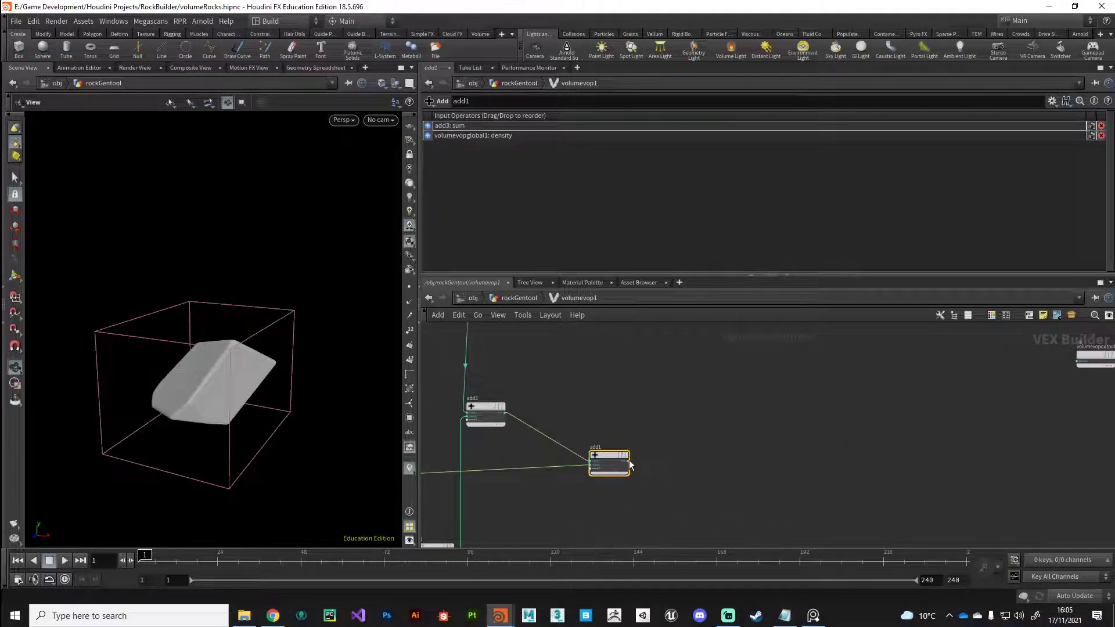
- Connect the sum of add1 to the density input of volumevopoutput1
middle_drag(921, 439, 673, 481)
middle_drag(512, 521, 748, 455)
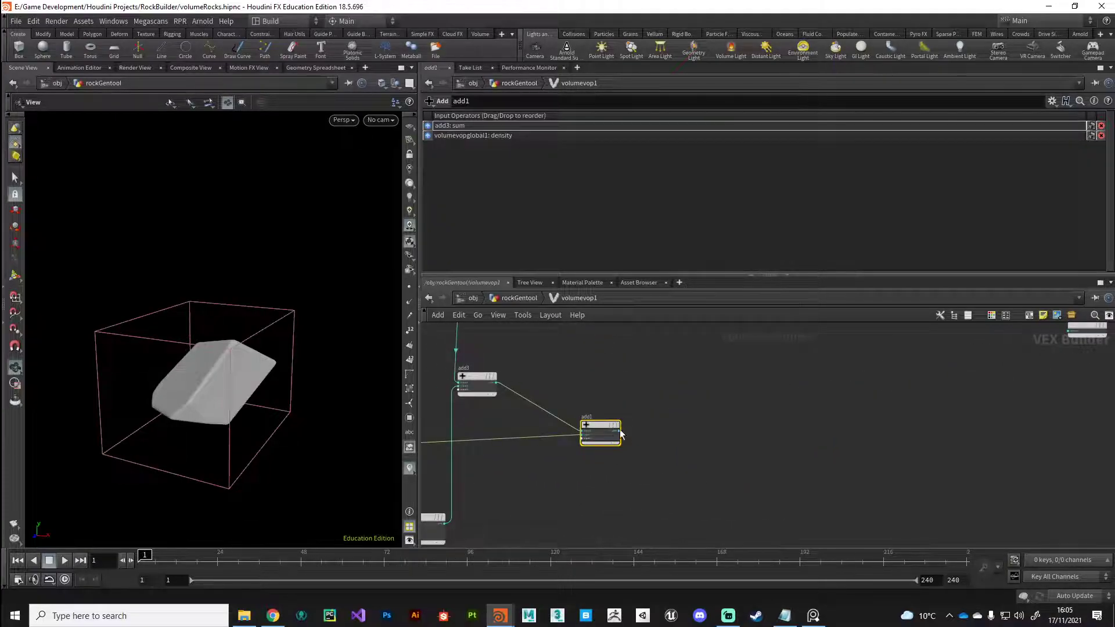
click(619, 432)
middle_drag(831, 427, 651, 475)
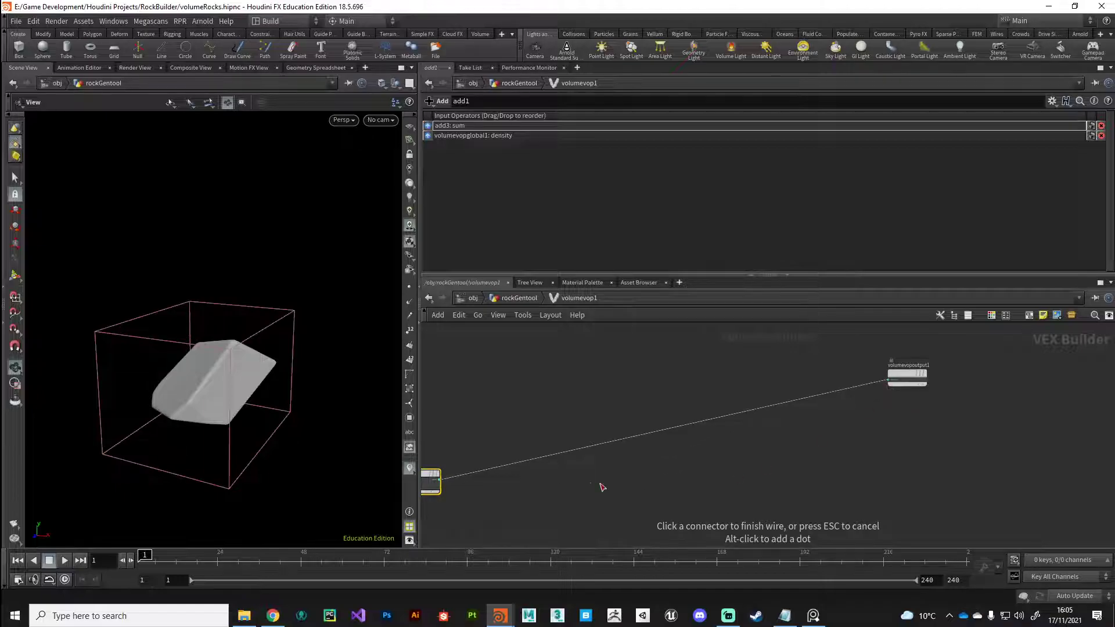
middle_drag(488, 504, 647, 453)
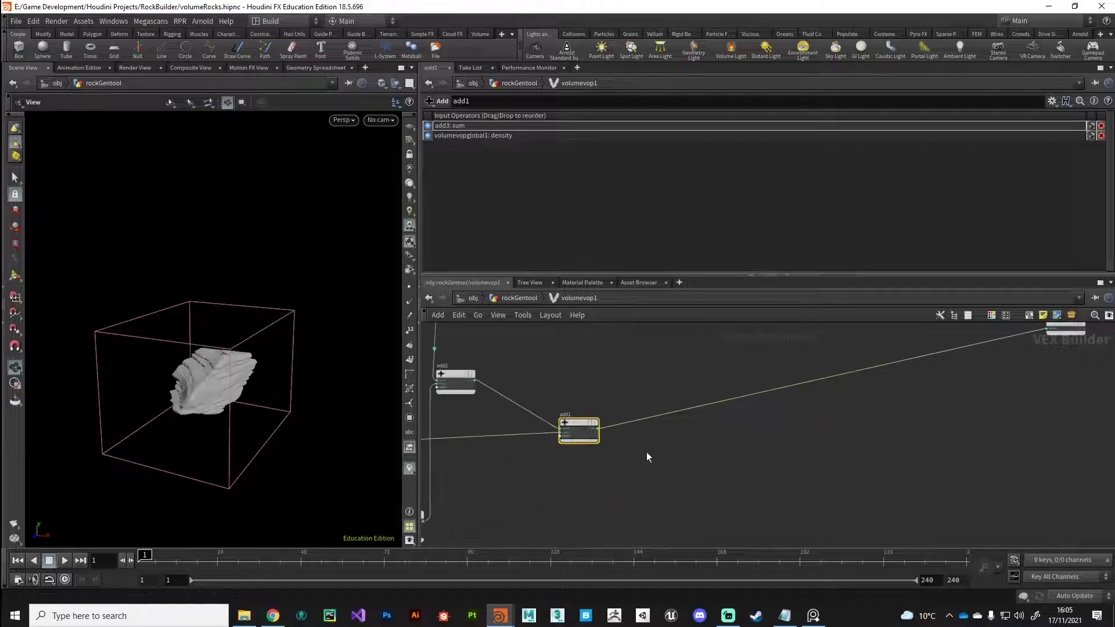
- Inspect the combined noise result on the rock up close and from several angles
drag(129, 405, 348, 407)
scroll(202, 408, up, 6)
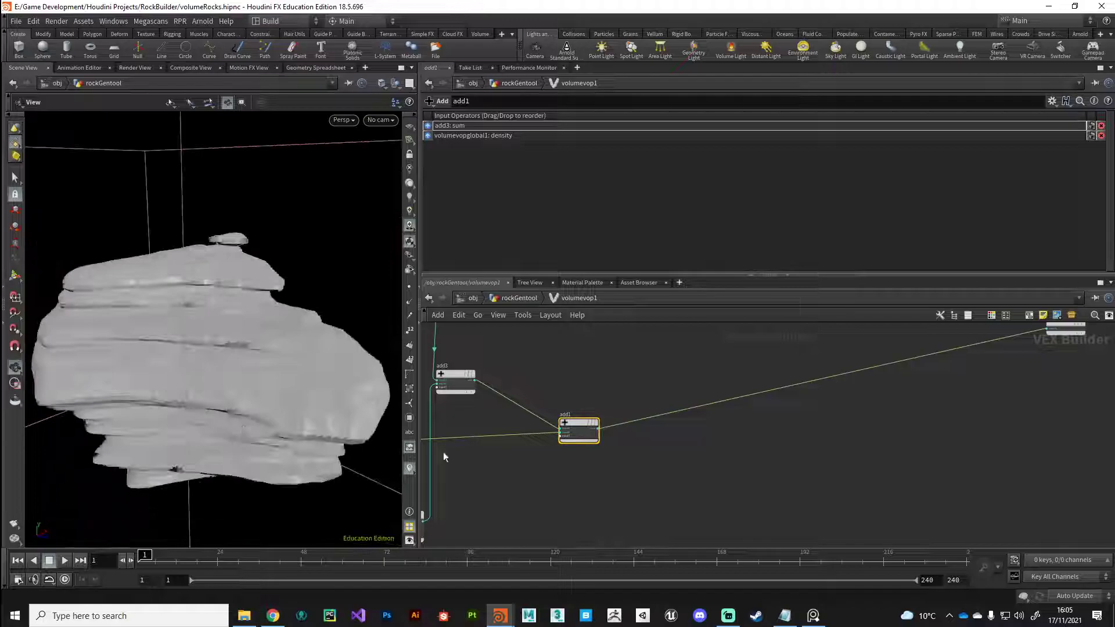
scroll(444, 452, down, 5)
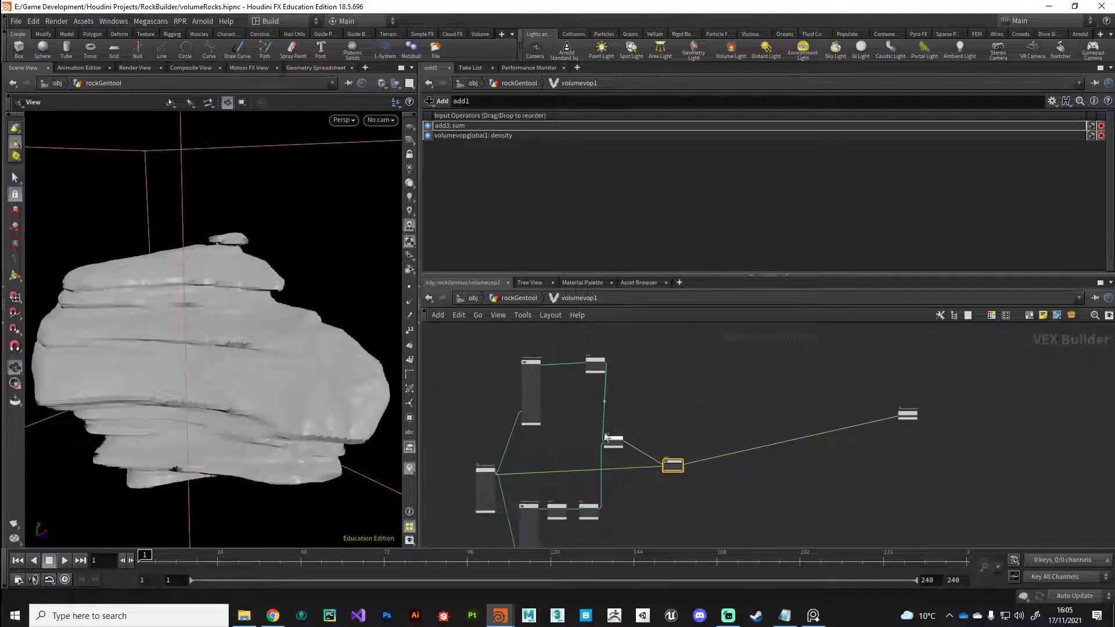
drag(192, 418, 225, 369)
middle_drag(639, 522, 642, 463)
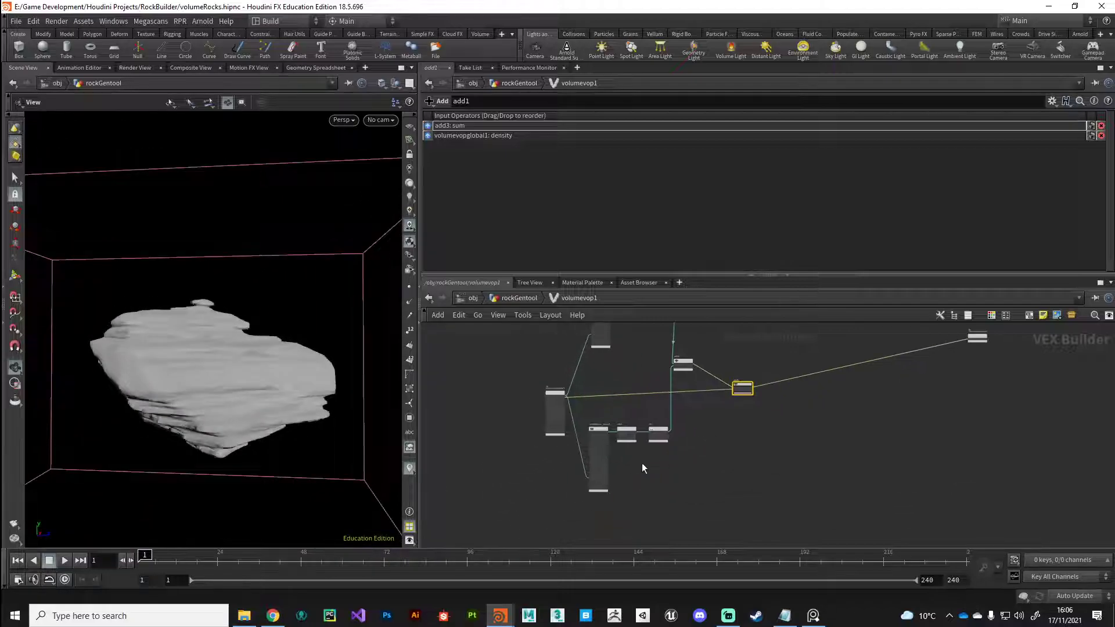
drag(186, 385, 197, 407)
scroll(698, 441, up, 3)
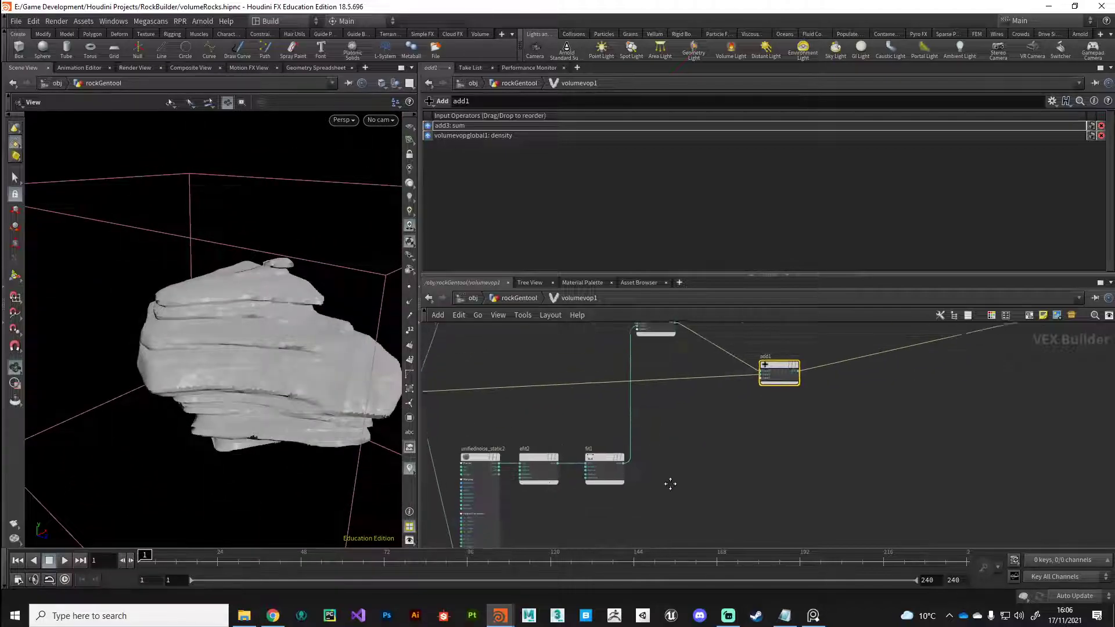
- Space out add3 and add1 farther from the noise chains to tidy the network
drag(635, 399, 702, 421)
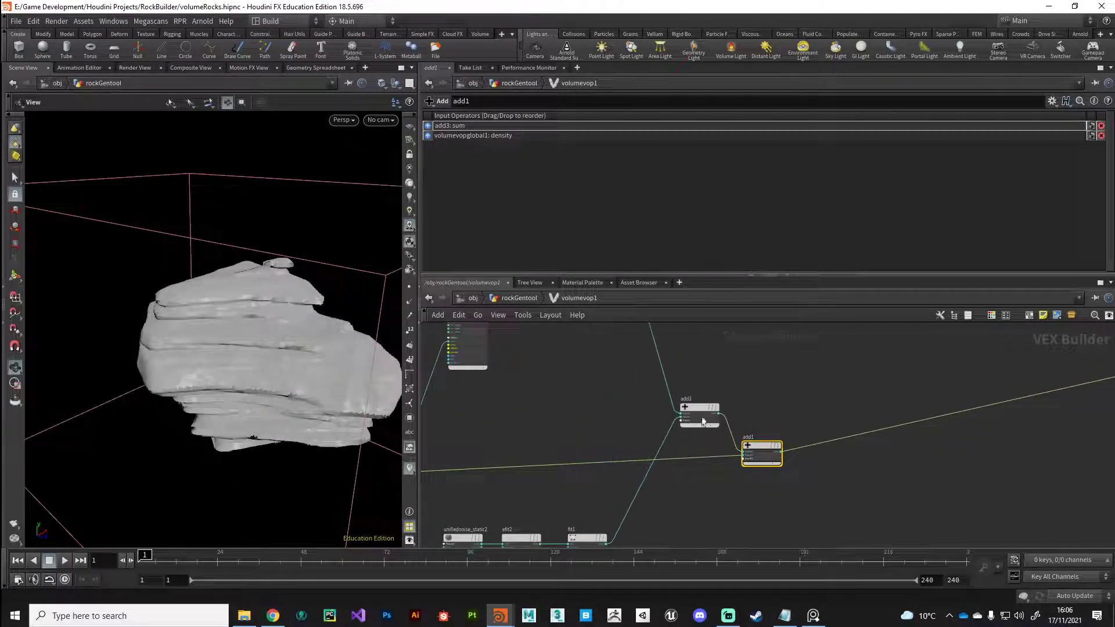
drag(762, 443, 807, 455)
scroll(517, 434, down, 3)
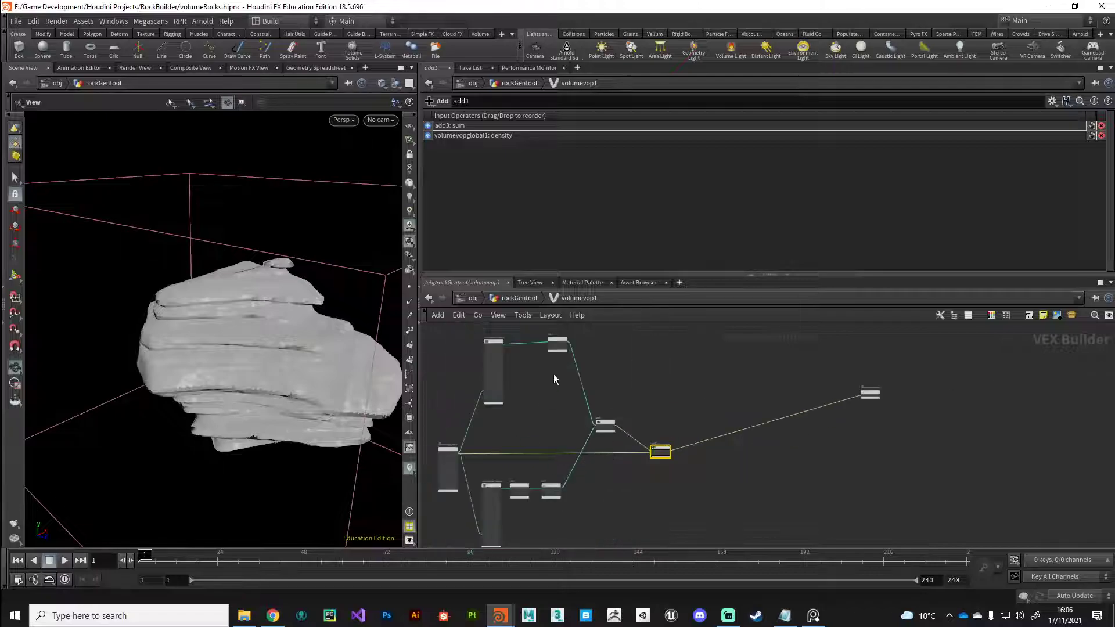
- Insert a Multiply Constant node on the wire between fit1 and add3 and line it up beside fit1
key(Tab)
text(mul)
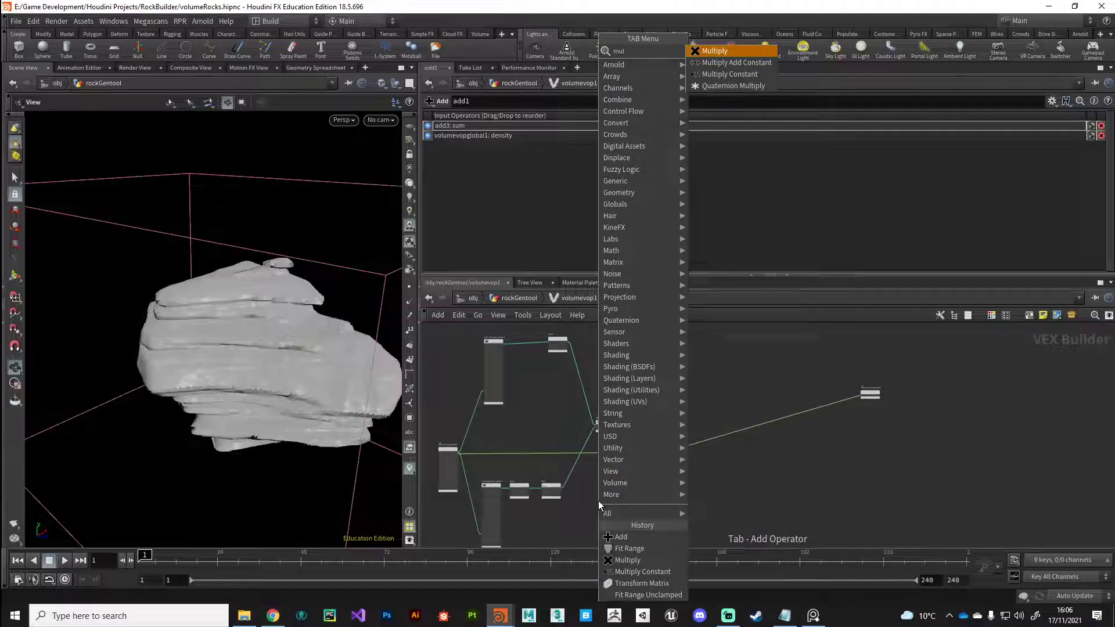
key(Return)
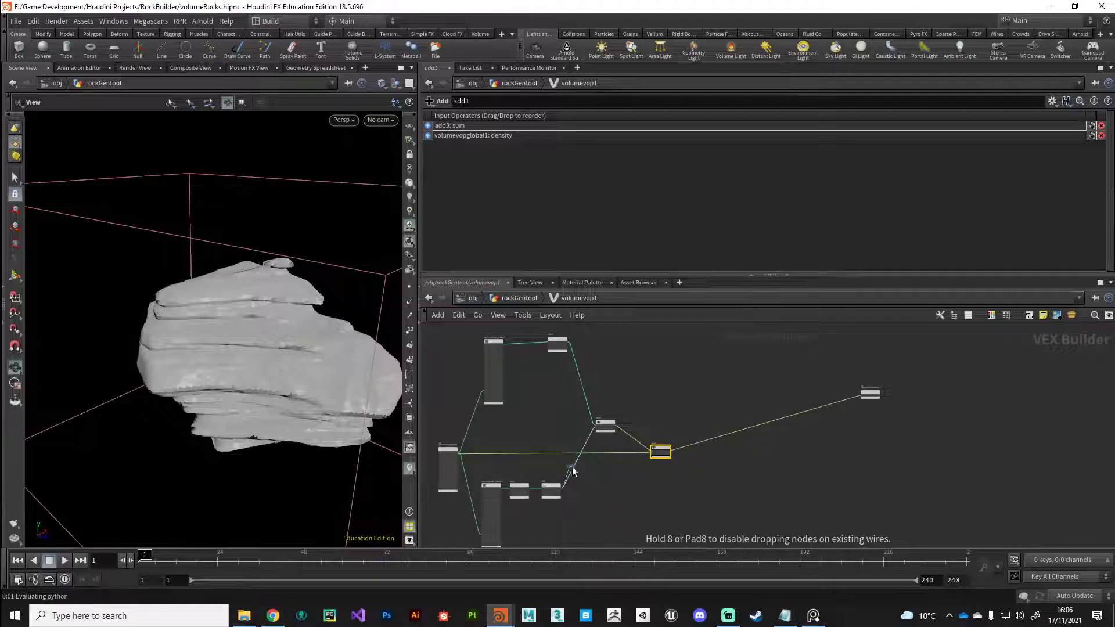
click(576, 476)
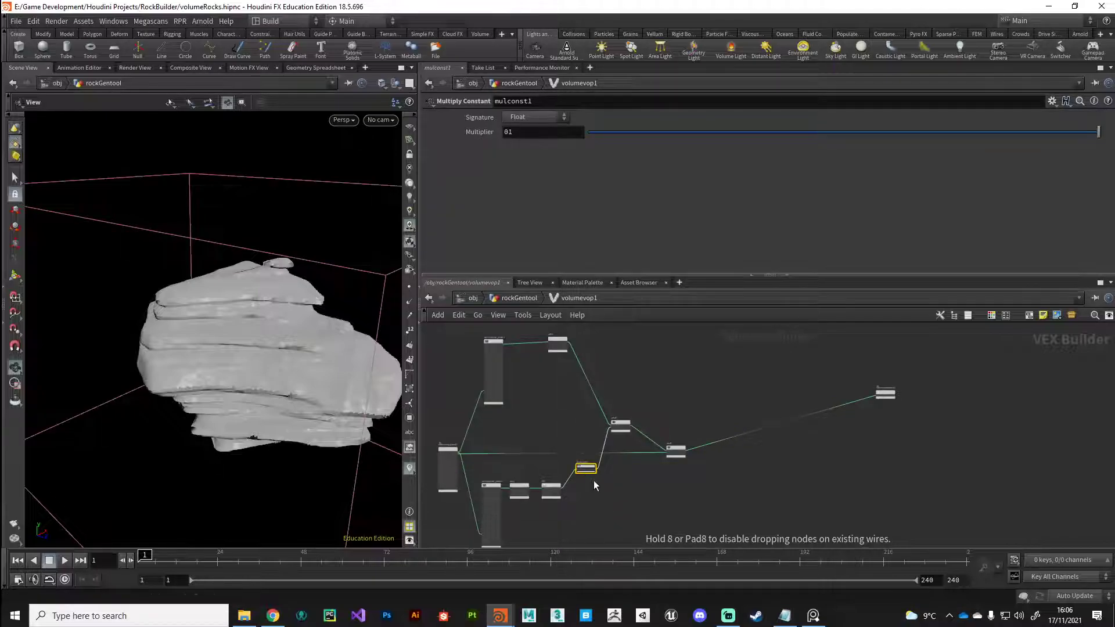
drag(587, 469, 589, 488)
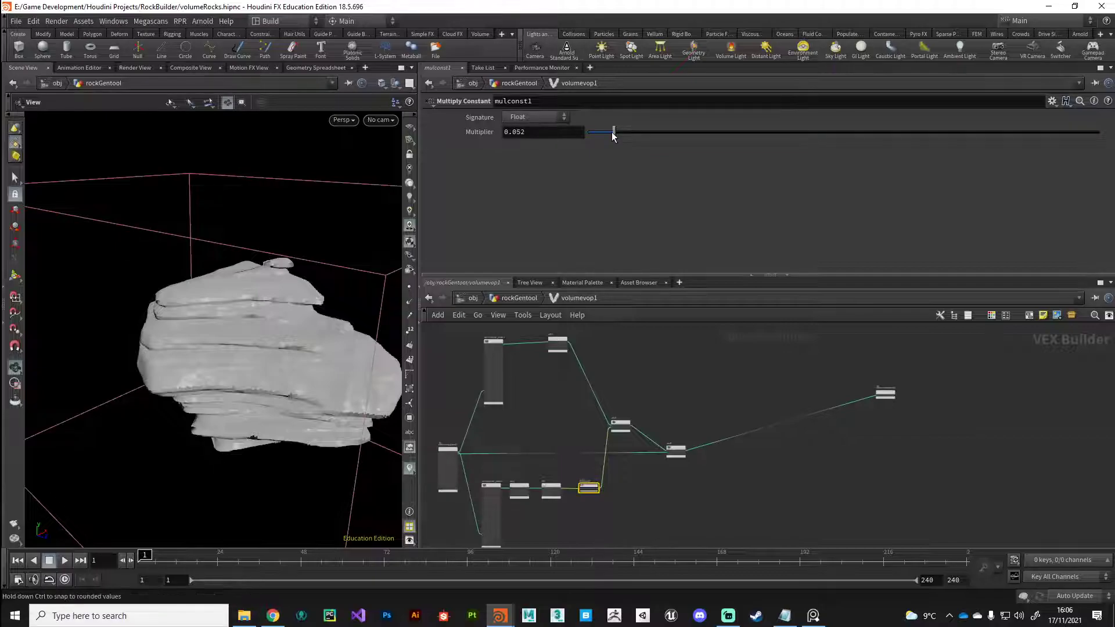
- Set the Multiplier of mulconst1 to 0.58 and check the layering on the rock
drag(612, 132, 792, 131)
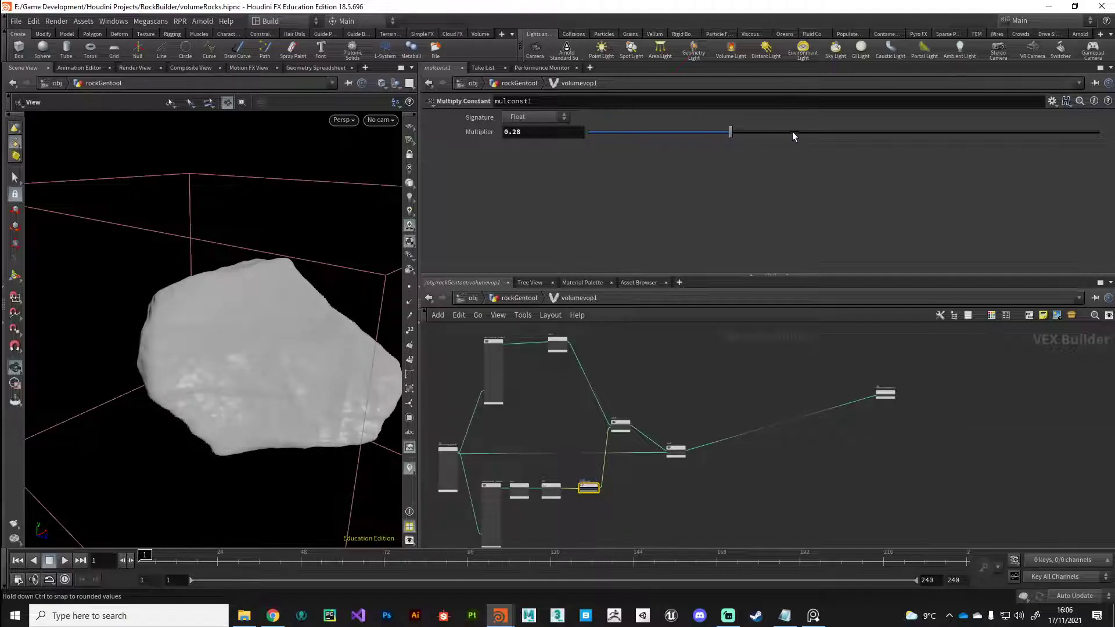
click(822, 132)
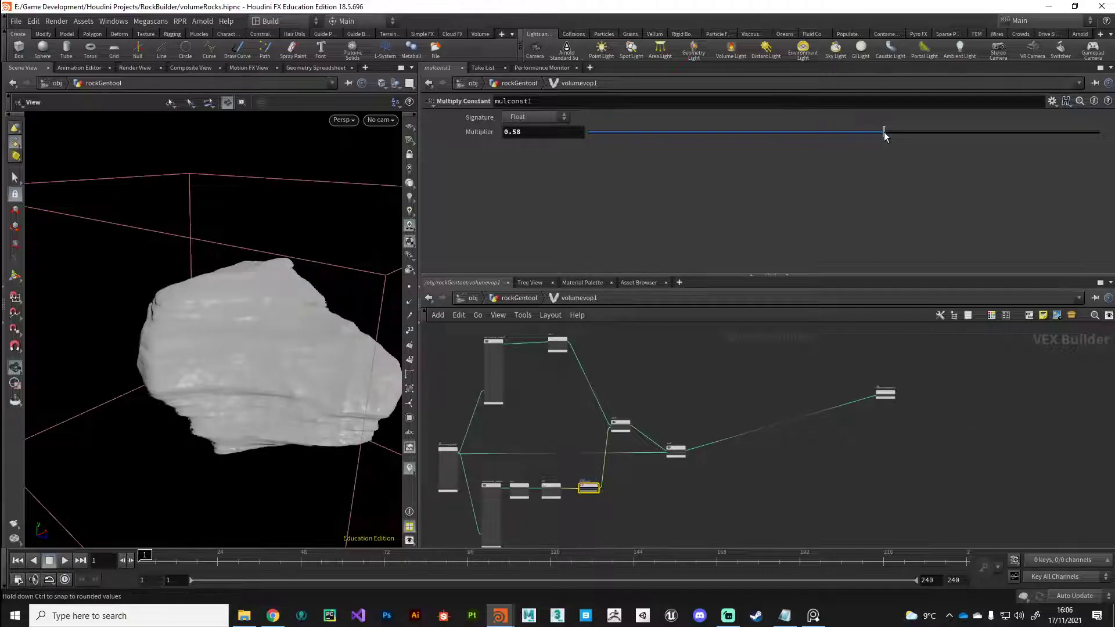
drag(261, 403, 279, 383)
scroll(581, 499, up, 5)
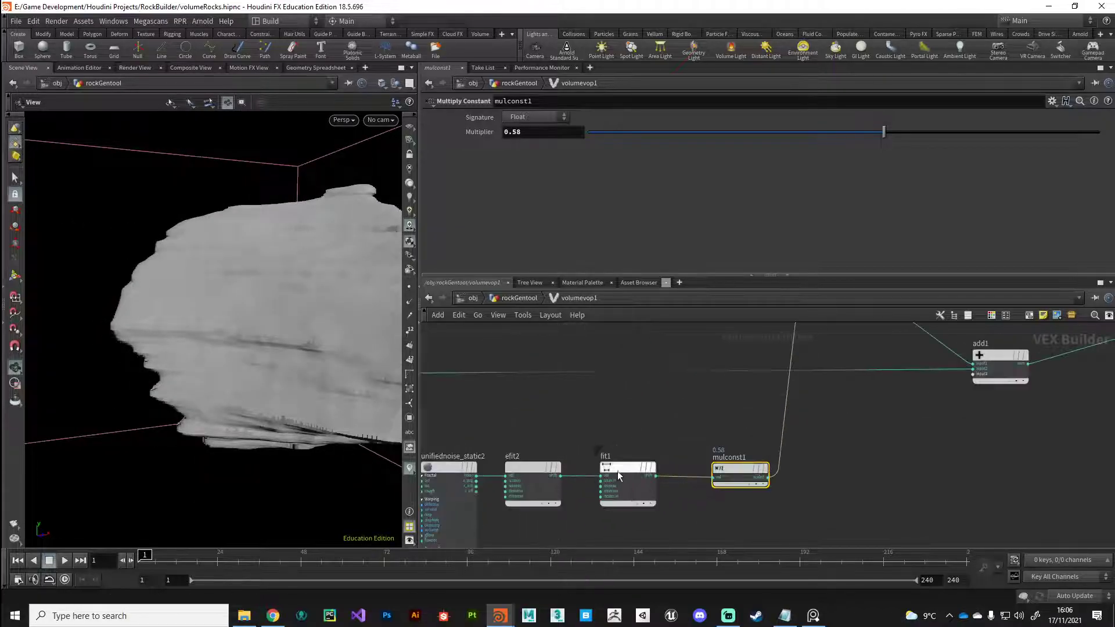
- Set the Source Min of fit1 to 0.069 and its Source Max to 0.233
click(618, 471)
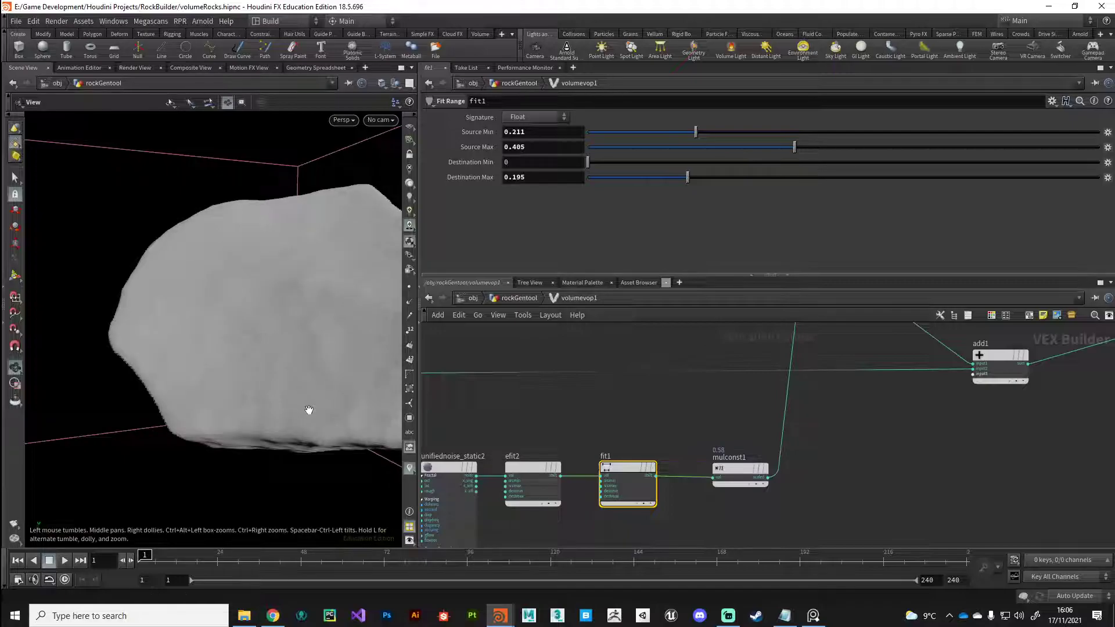
drag(309, 410, 222, 416)
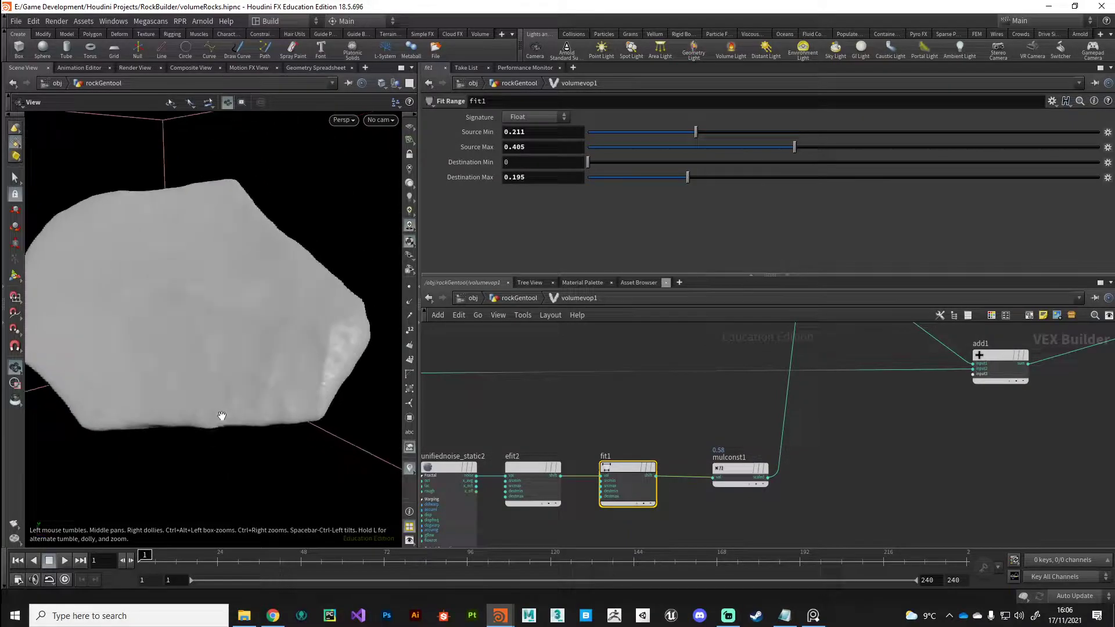
click(638, 147)
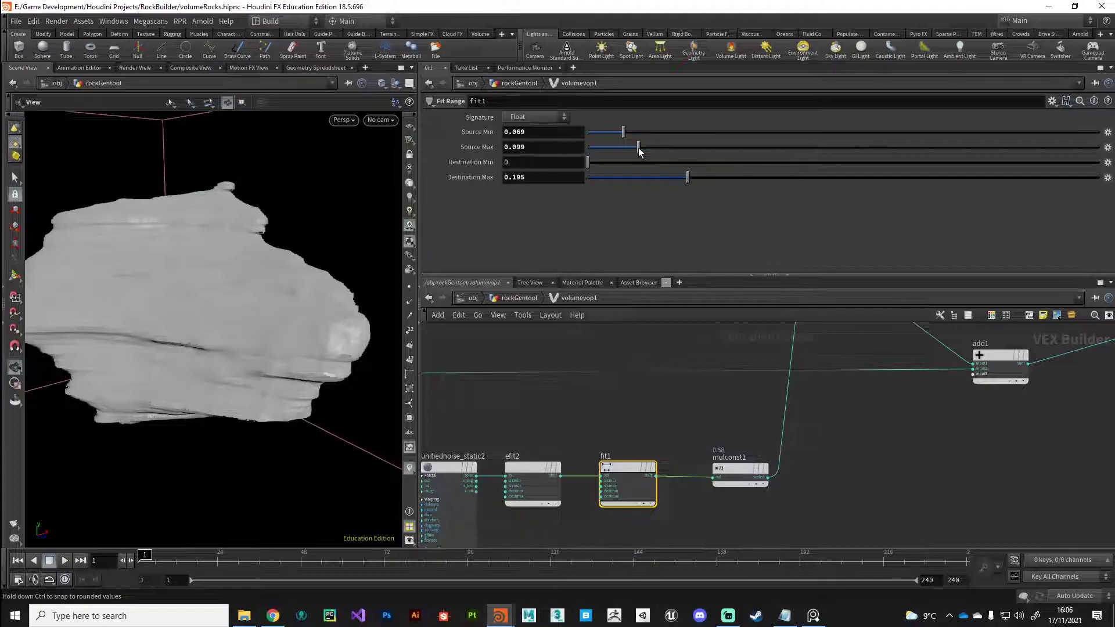
click(678, 150)
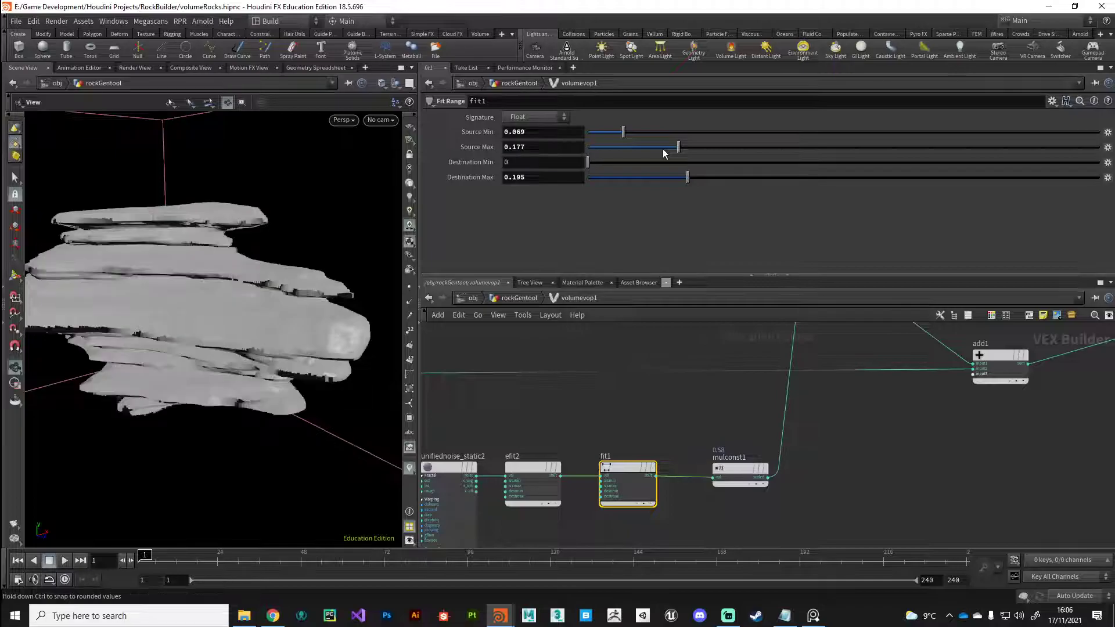
click(706, 148)
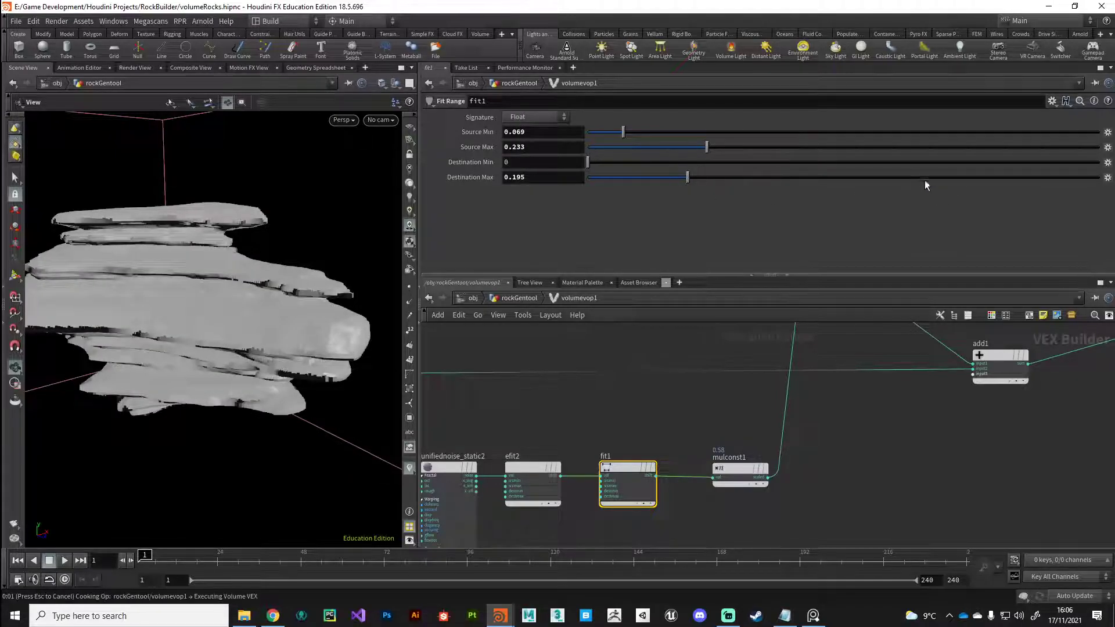
- Try different Destination Max values on fit1, settle on 0.058, and check the rock surface
click(940, 177)
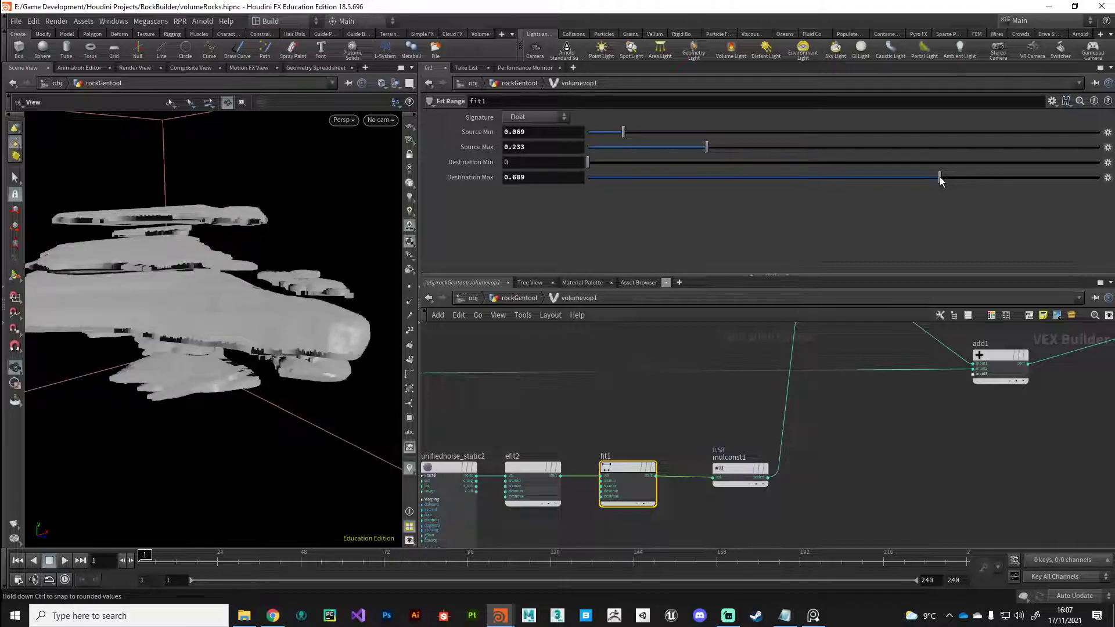
click(633, 178)
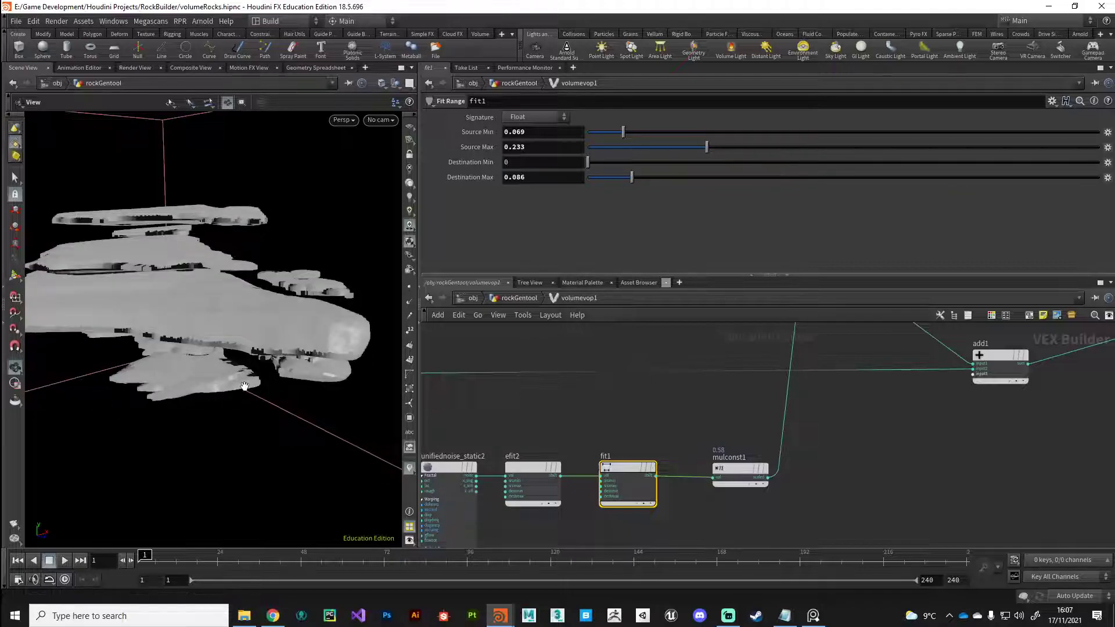
drag(244, 388, 302, 401)
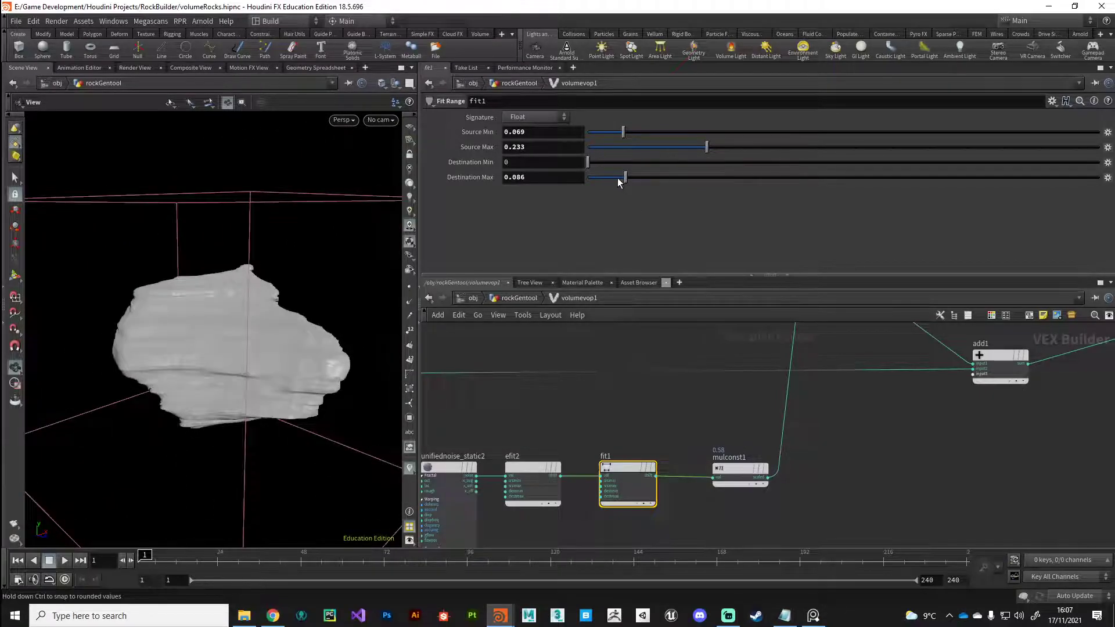
drag(619, 182, 610, 182)
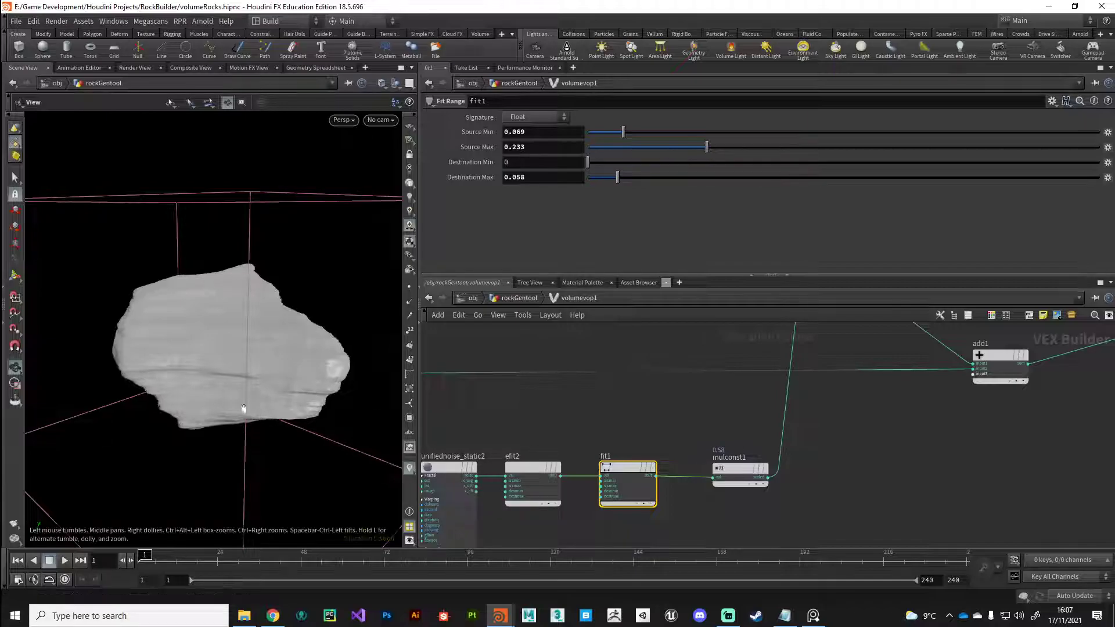
drag(321, 444, 147, 390)
scroll(147, 390, up, 3)
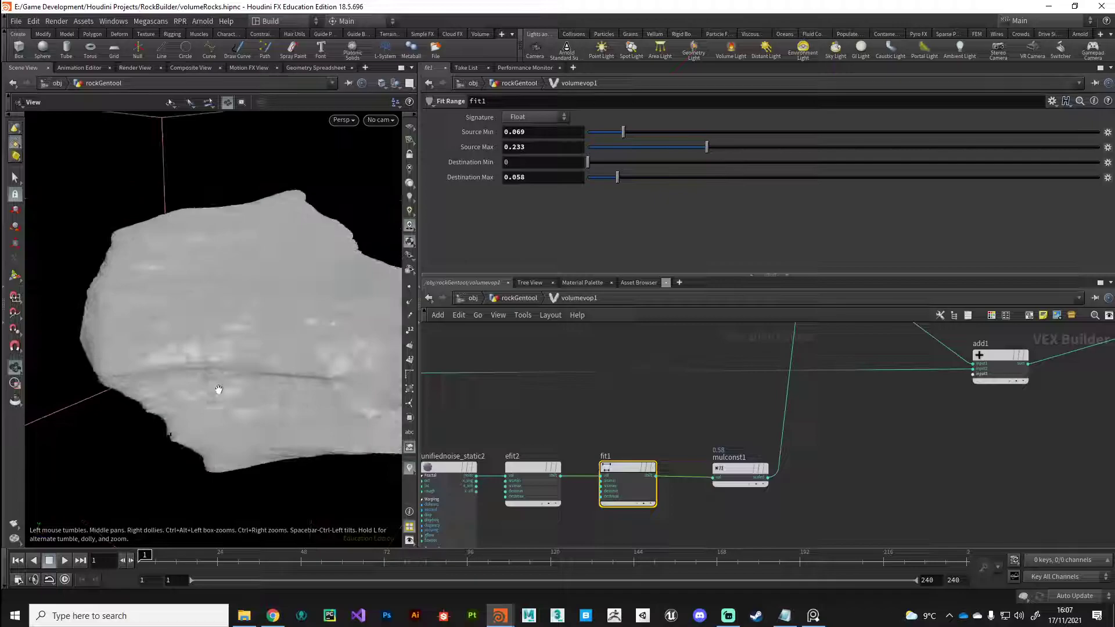
- Raise the Multiplier of mulconst1 to 0.71 and view the rock from another angle
click(728, 470)
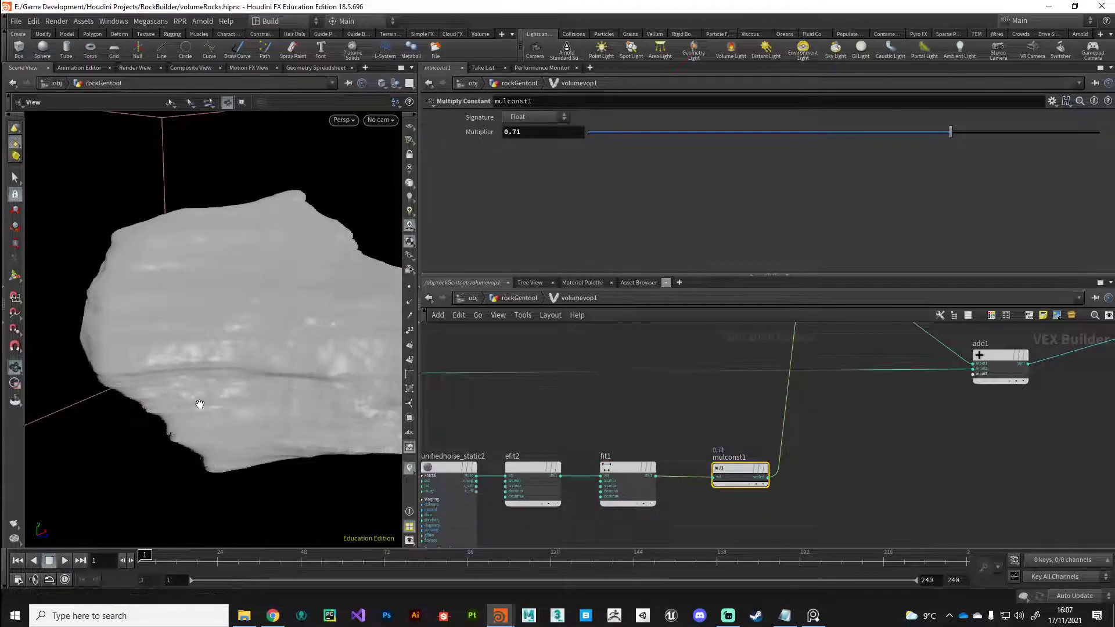
scroll(232, 428, down, 4)
drag(232, 428, 283, 418)
- Set the second Frequency component of unifiednoise_static2 to 5 and inspect the rock from several sides
click(449, 468)
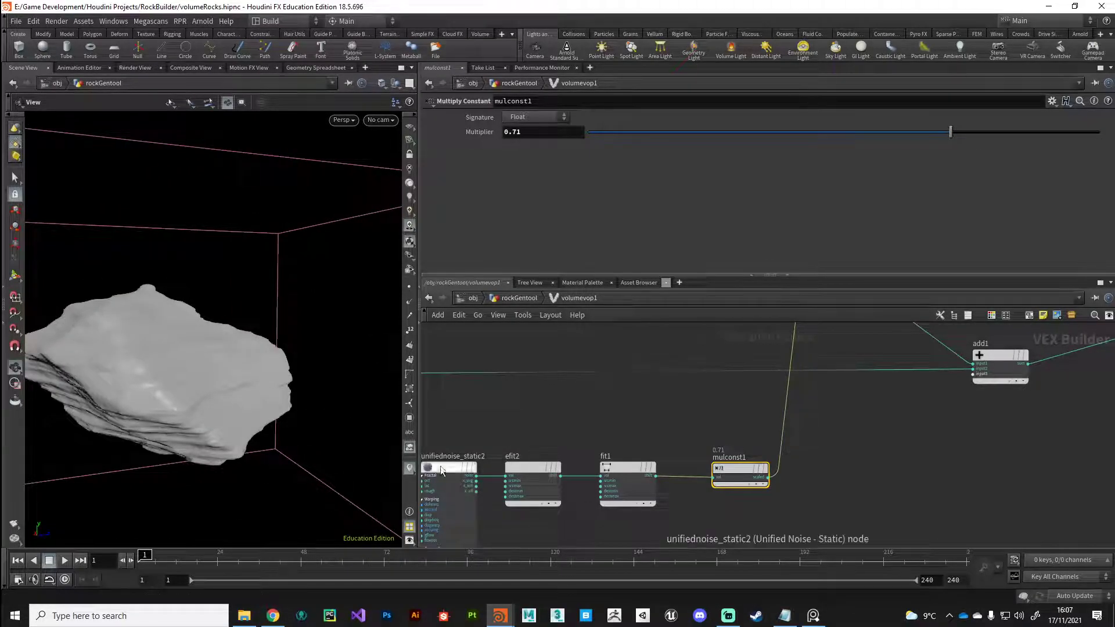
drag(677, 147, 648, 147)
text(5)
key(Return)
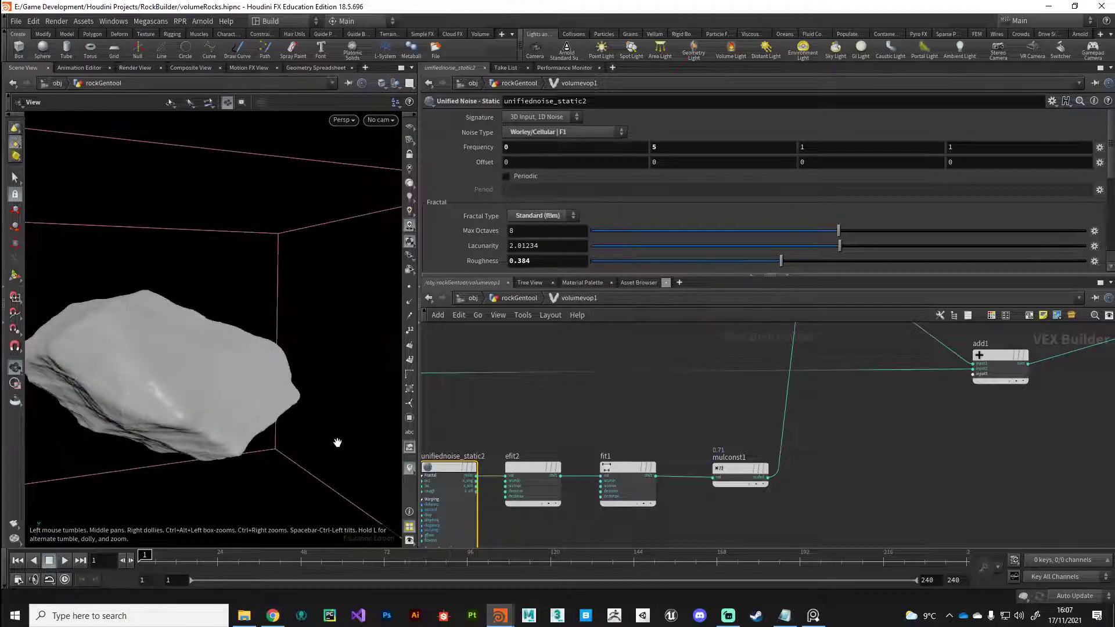
drag(334, 442, 238, 433)
click(527, 468)
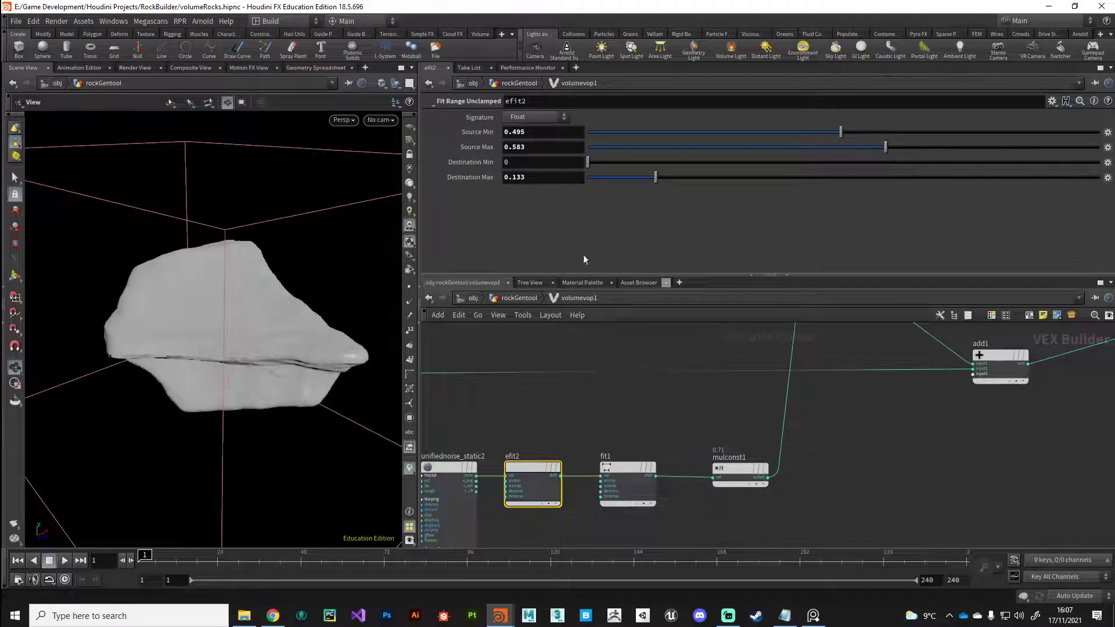
drag(273, 296, 410, 400)
- Set the Source Min of fit1 to 0.117 and its Source Max to 0.092
click(607, 467)
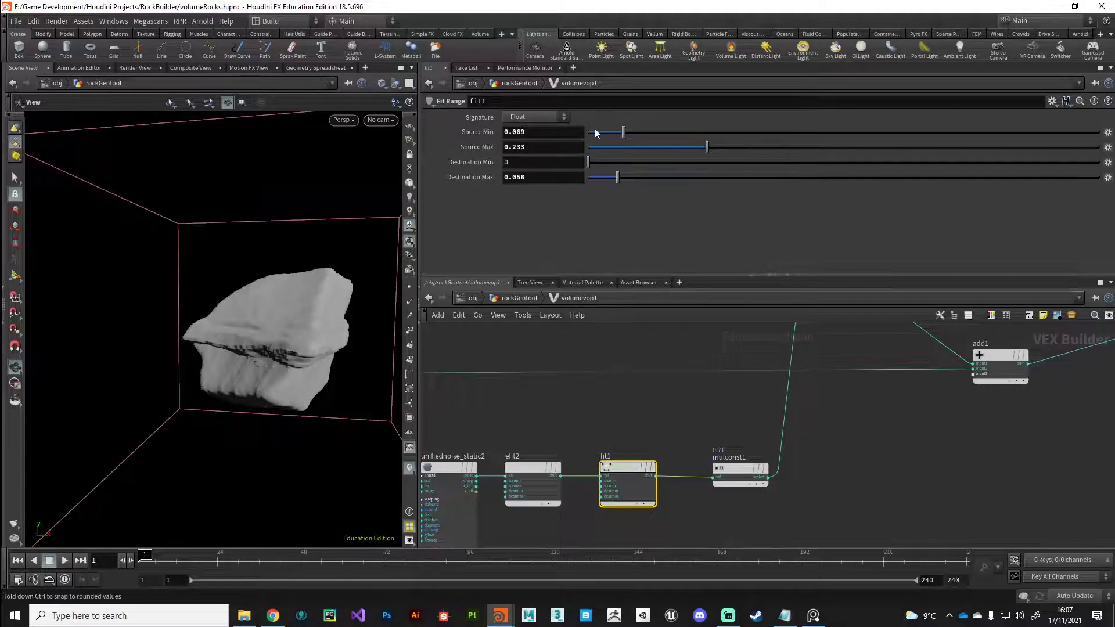
click(608, 147)
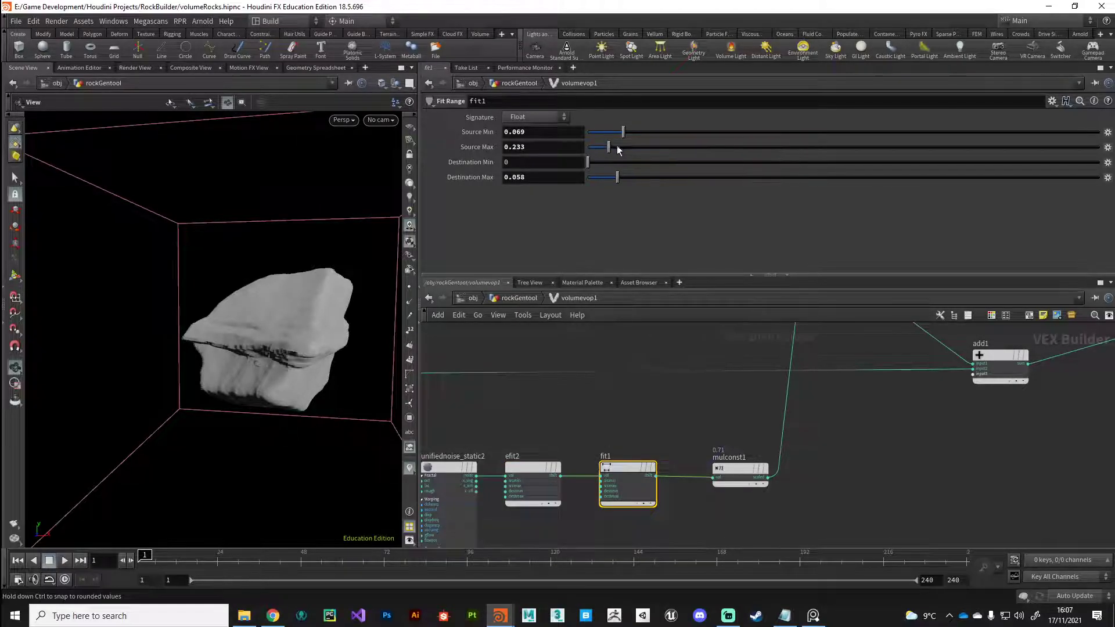
click(647, 132)
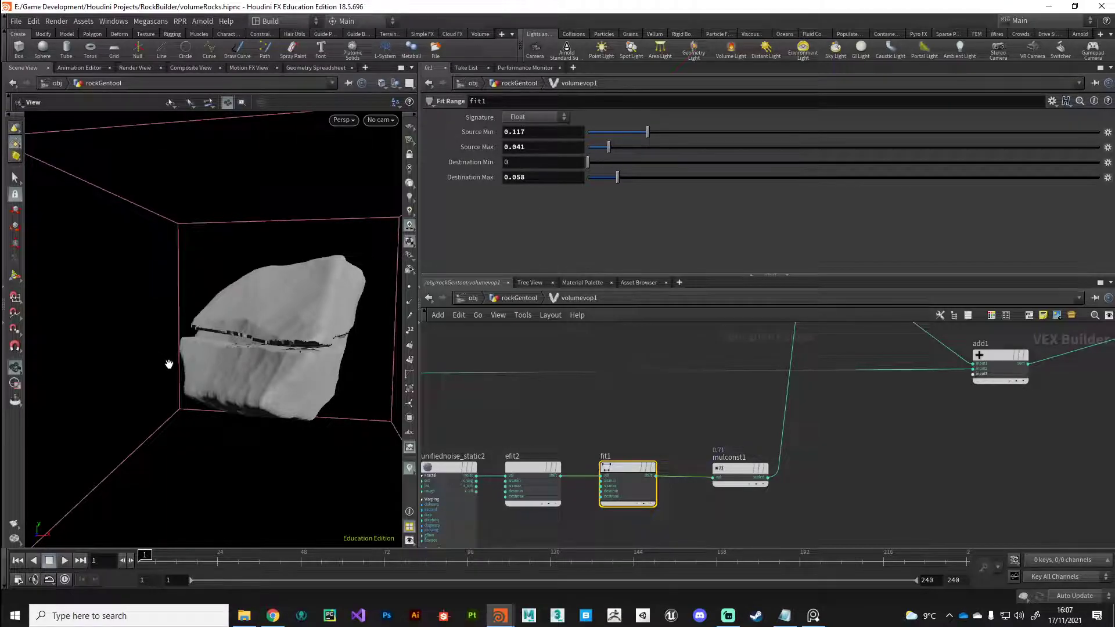
drag(217, 370, 489, 259)
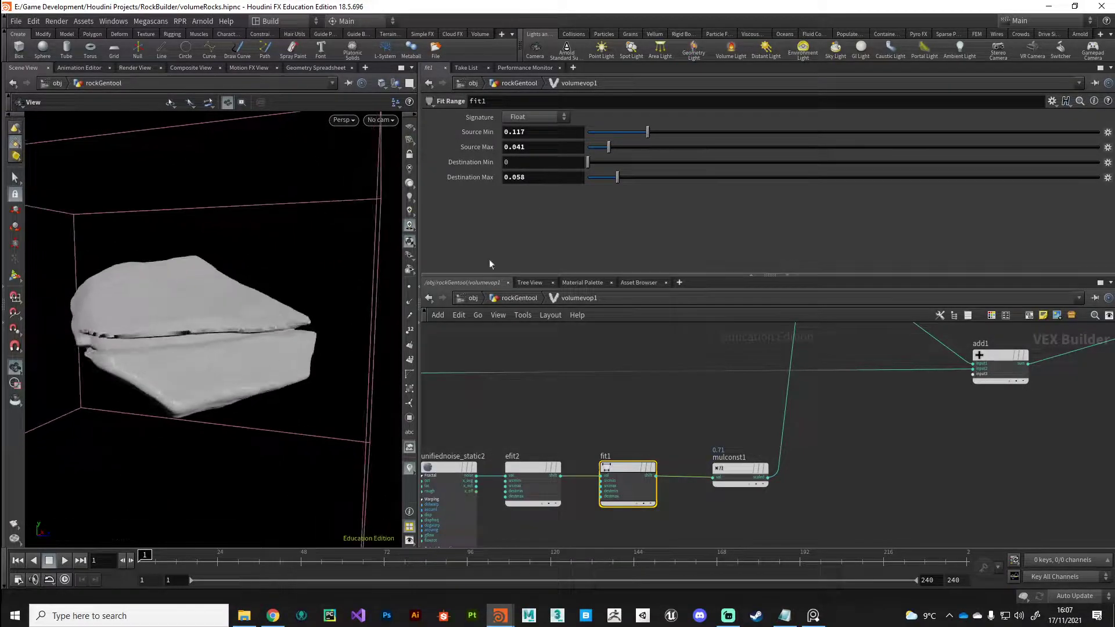
drag(625, 152, 618, 150)
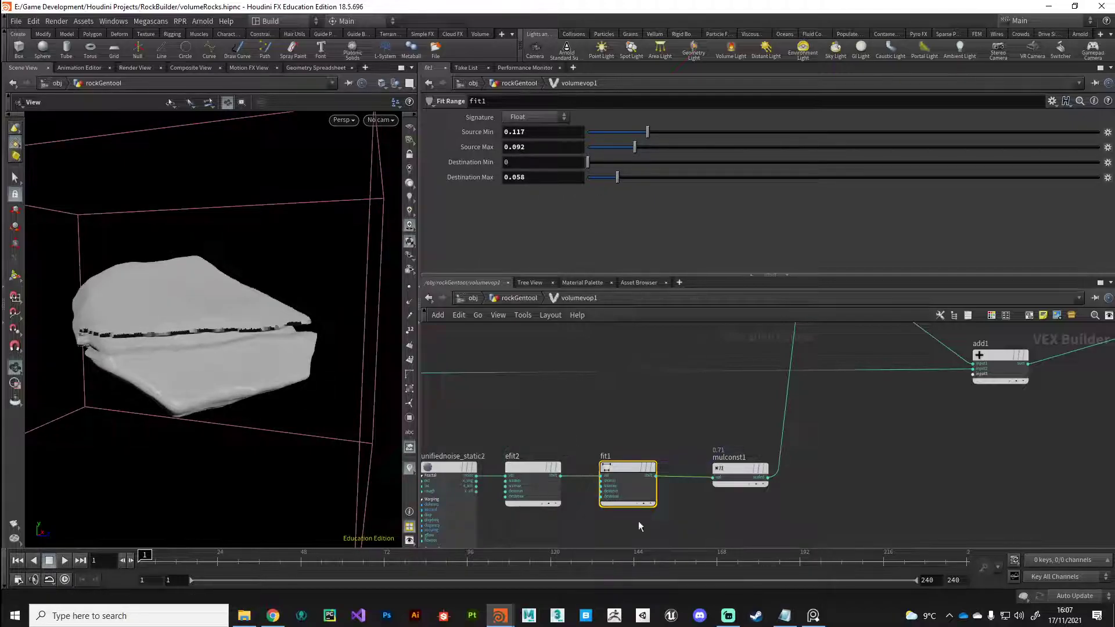
- Inspect the crack in the rock, move mulconst1 closer to fit1, and lower its Multiplier to 0.203
click(751, 468)
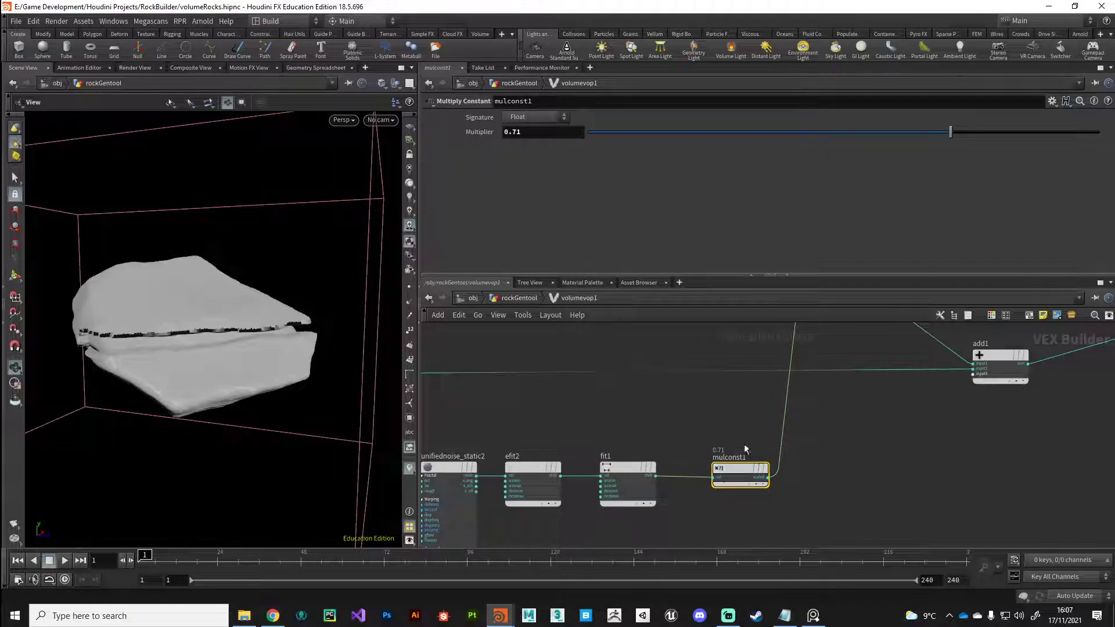
drag(224, 386, 259, 388)
right_drag(259, 388, 204, 389)
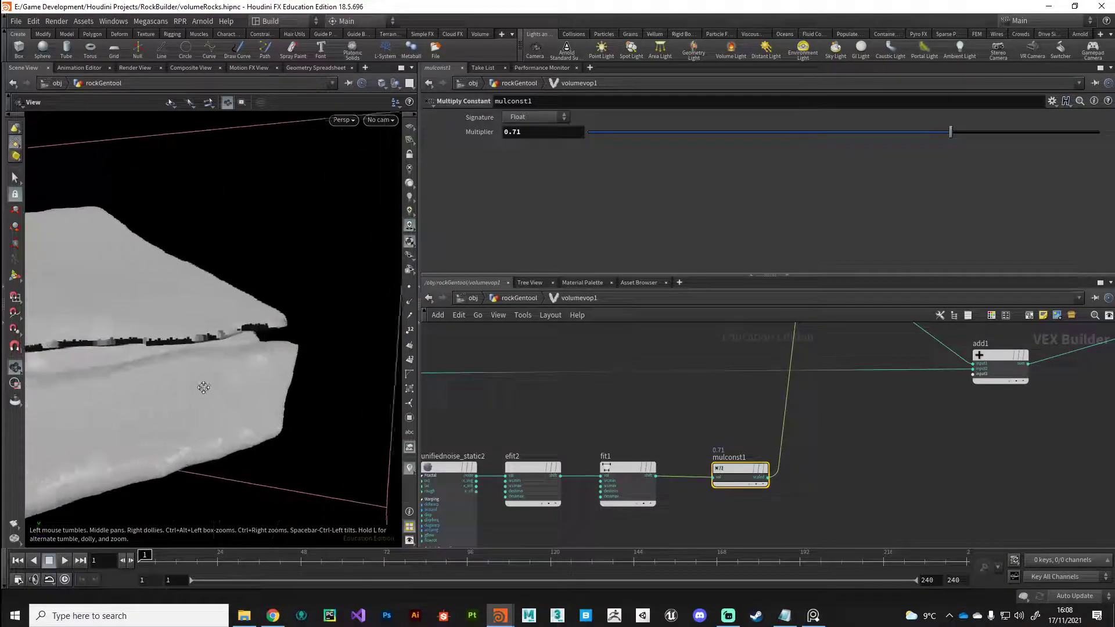
mouse_move(204, 389)
mouse_down()
mouse_move(162, 390)
mouse_move(145, 368)
mouse_move(186, 384)
mouse_up()
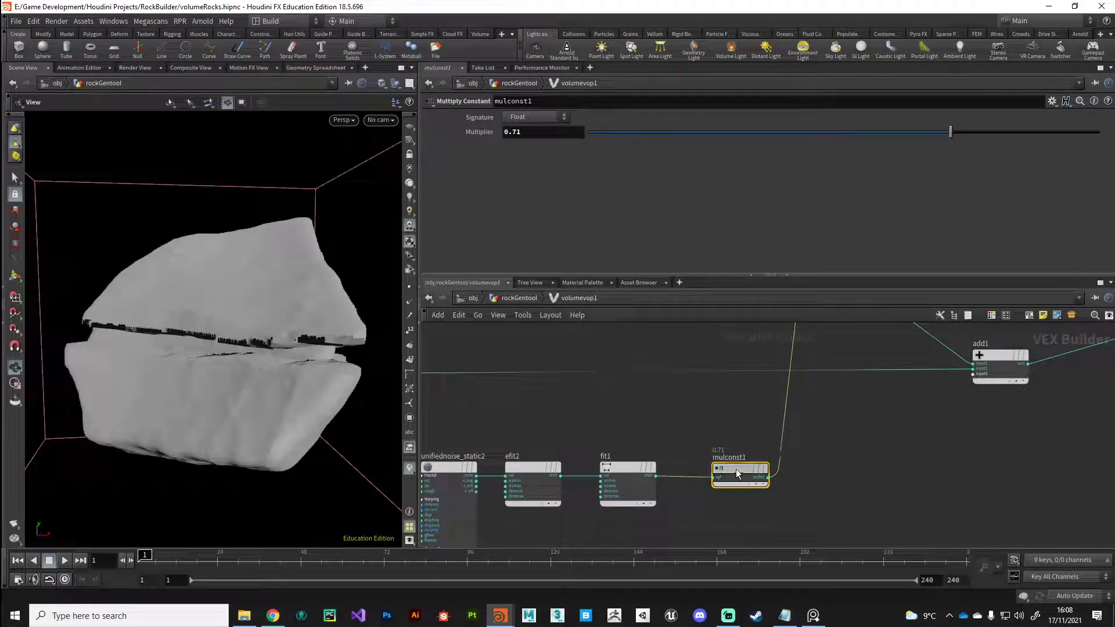
drag(737, 468, 718, 475)
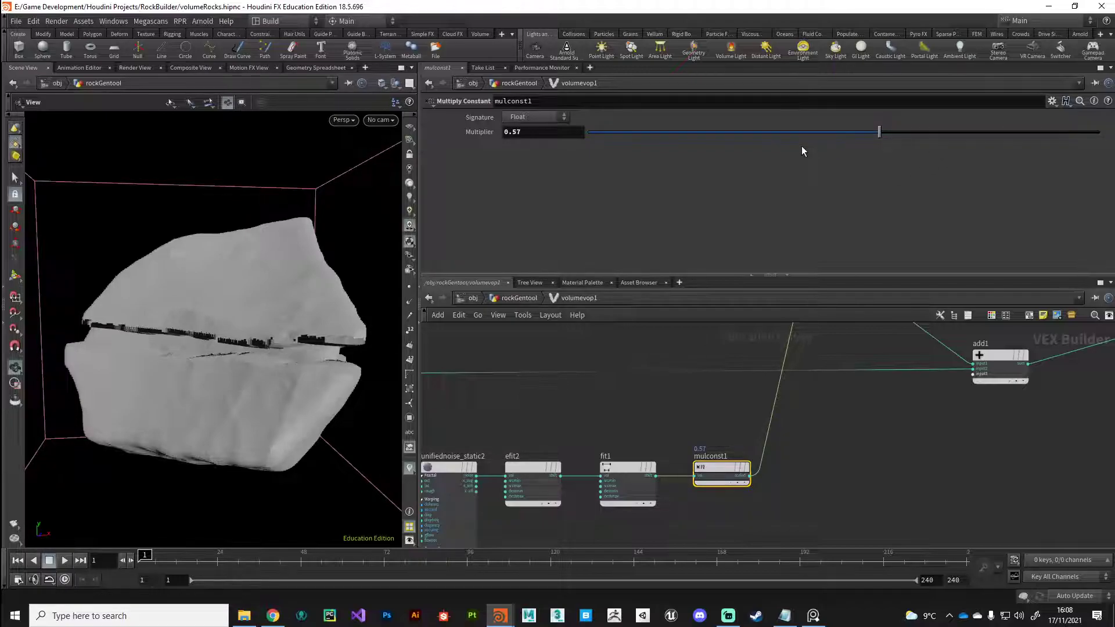
click(693, 133)
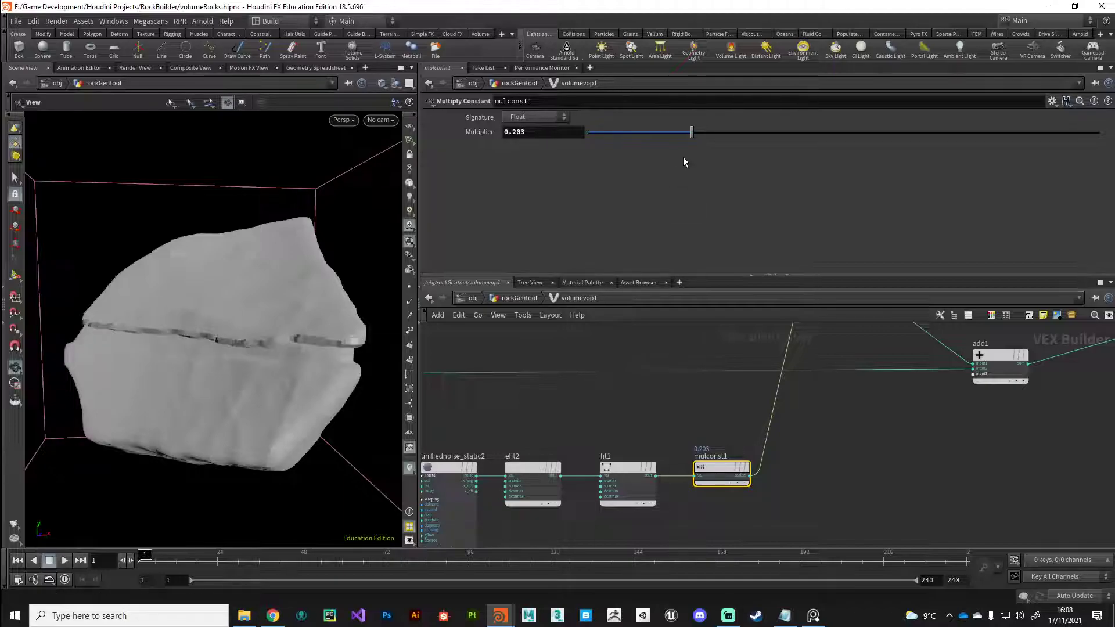
scroll(139, 371, down, 3)
drag(140, 371, 236, 378)
- Set the first Frequency component of unifiednoise_static2 to 1 and check the rock from another angle
middle_drag(515, 528, 608, 501)
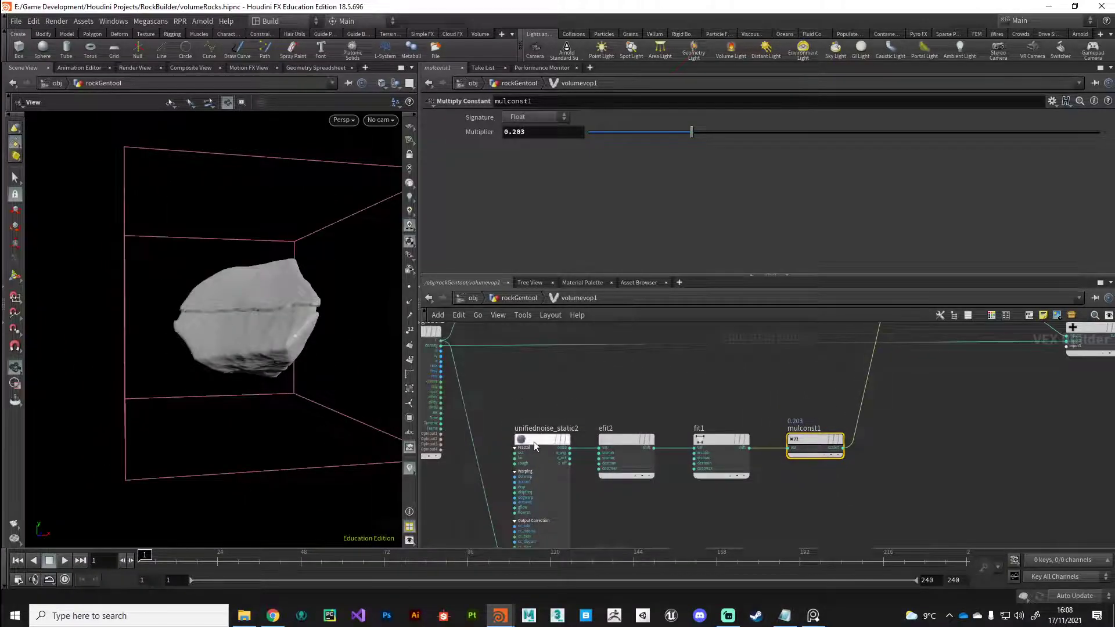
click(534, 446)
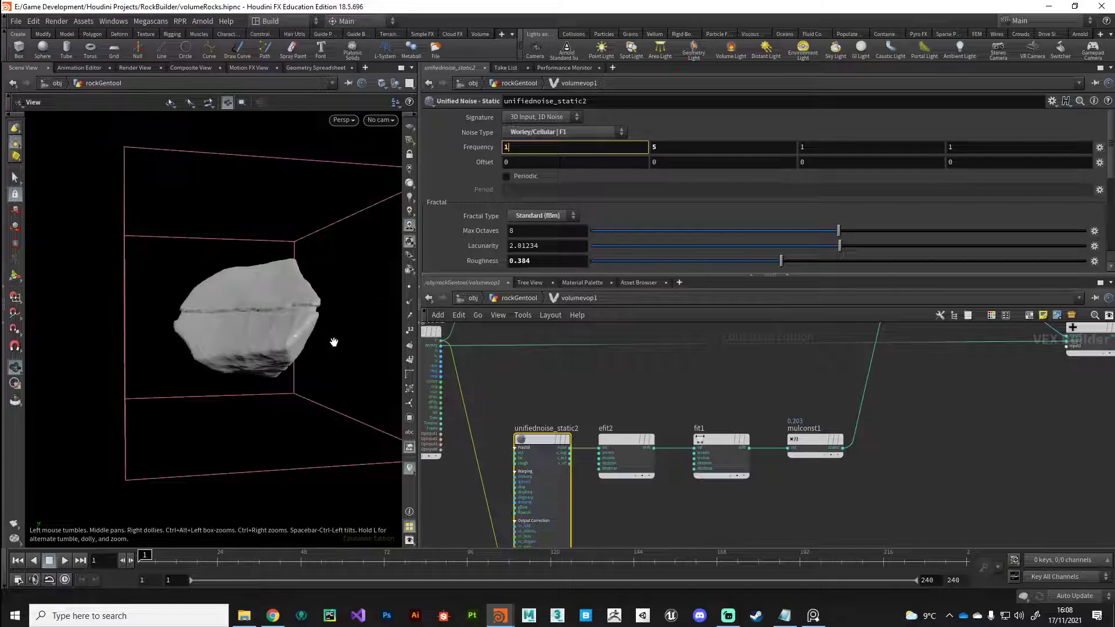
key(Return)
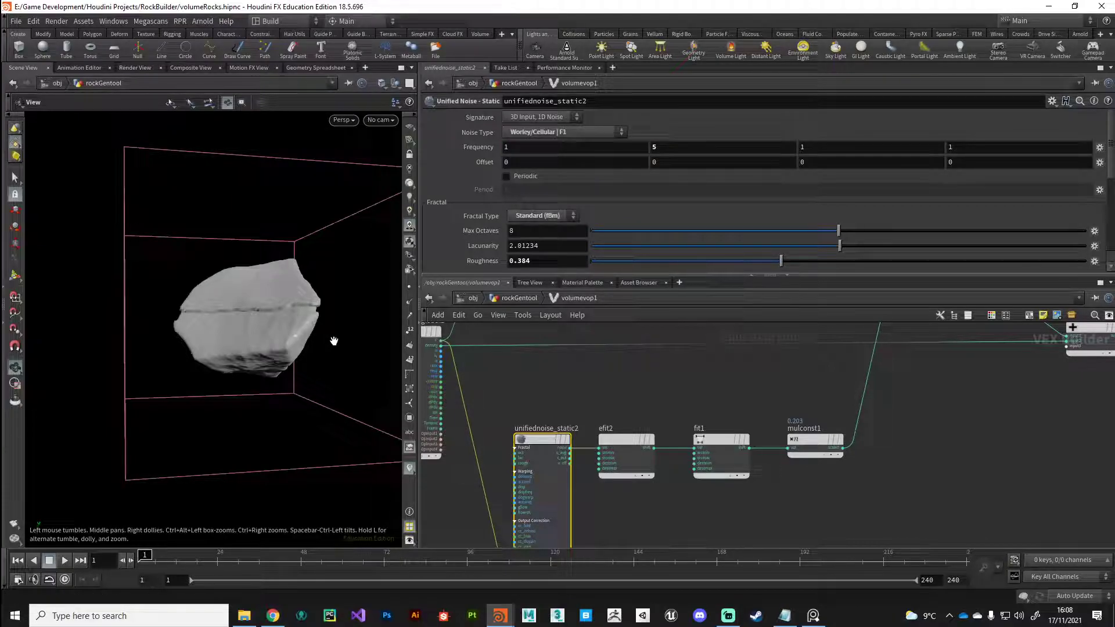
drag(224, 359, 239, 391)
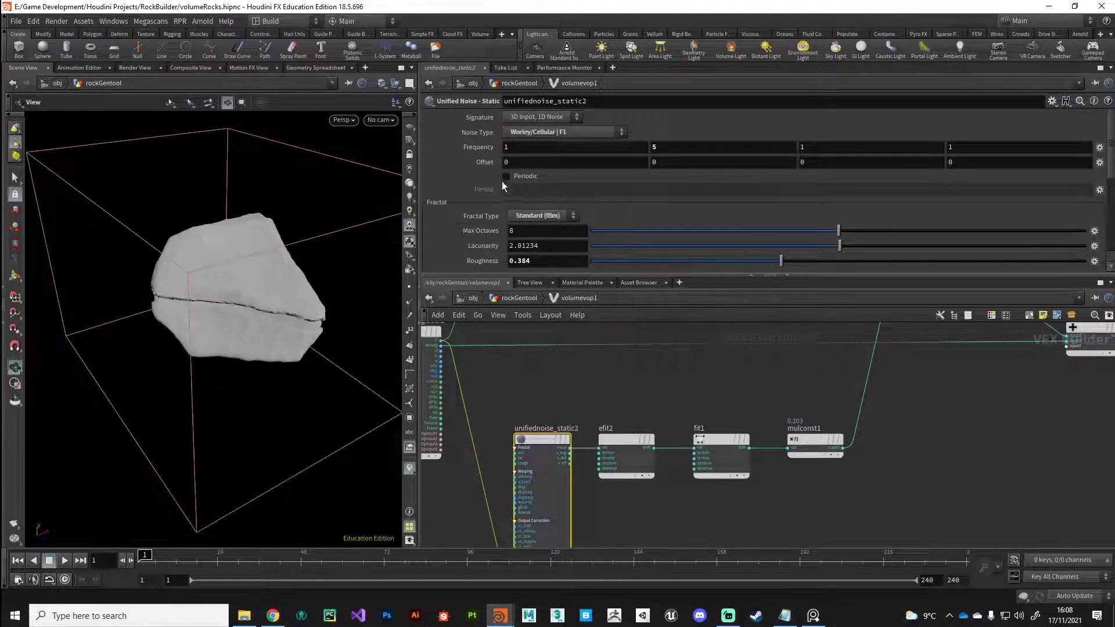
- Set the first Frequency component of unifiednoise_static2 to 2
double_click(511, 148)
text(2)
key(Return)
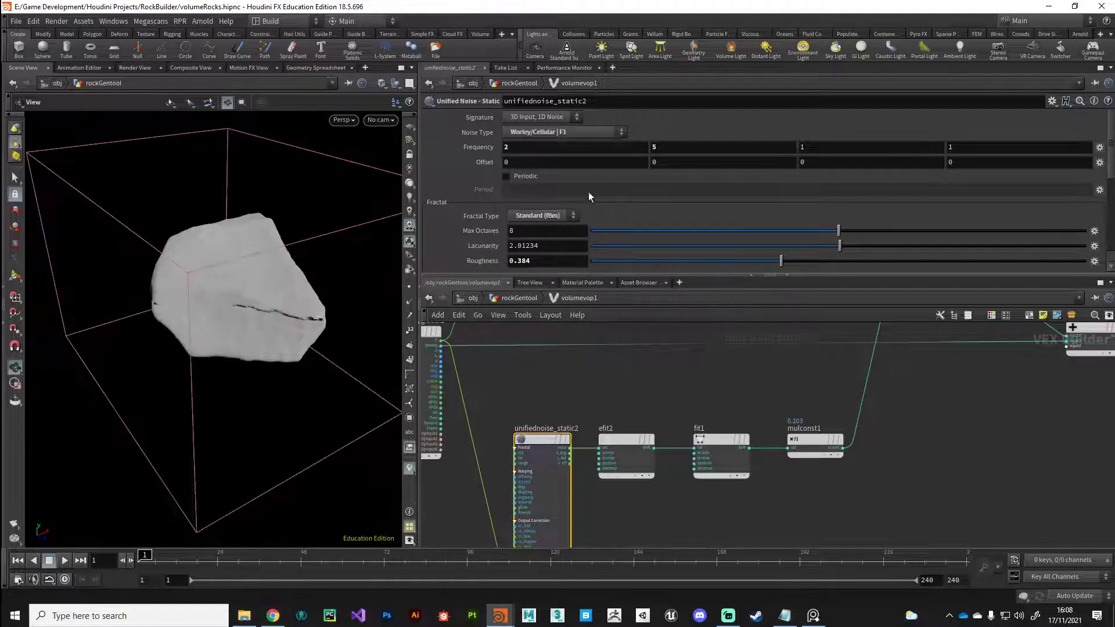
- Try a value of 2 for the third Frequency component of unifiednoise_static2 and return it to 1
double_click(830, 147)
text(2)
key(Return)
key(BackSpace)
text(1)
key(Return)
- Set the second Frequency component of unifiednoise_static2 to 10 and check the rock from another angle
double_click(667, 148)
text(10)
key(Return)
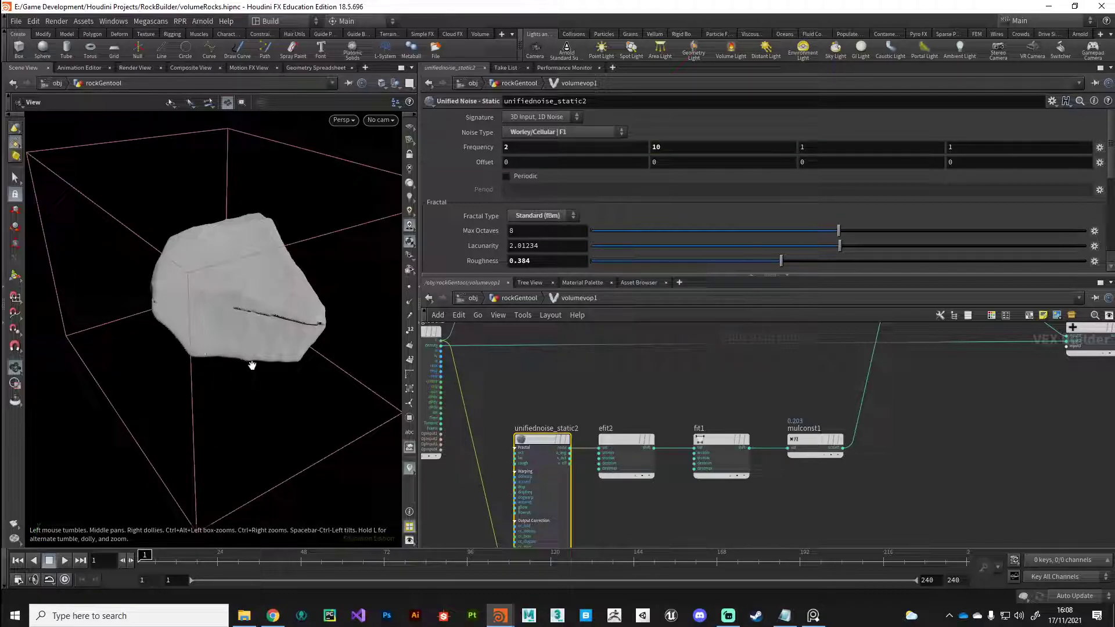
drag(249, 366, 242, 308)
- Set the Source Min of fit1 to 0.289 and its Source Max to 0.159, checking the cracks from several angles
click(619, 438)
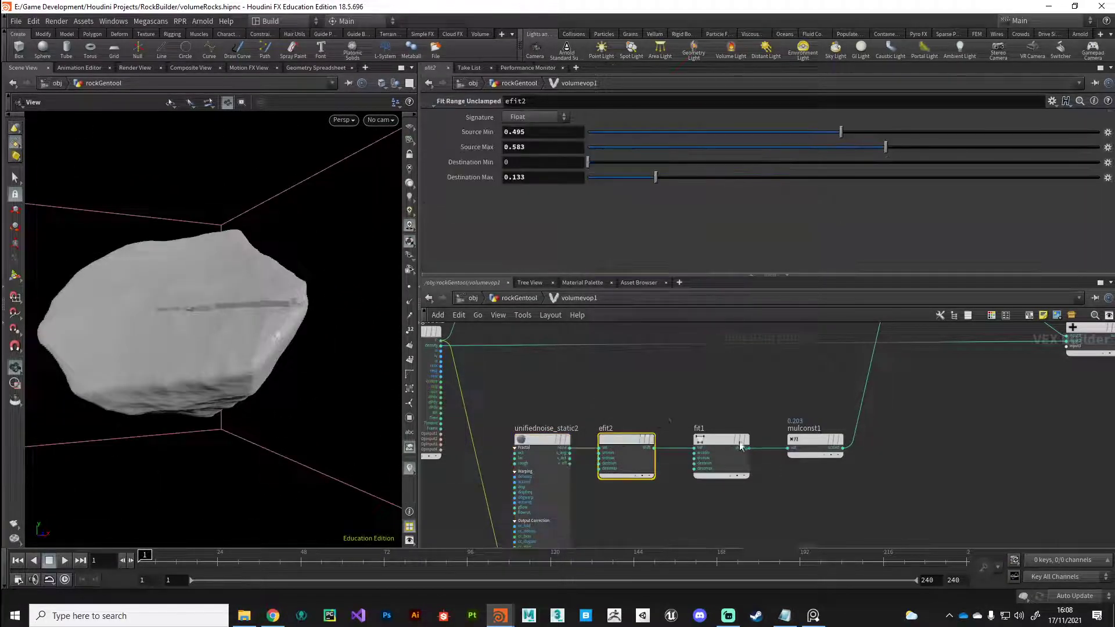
click(716, 441)
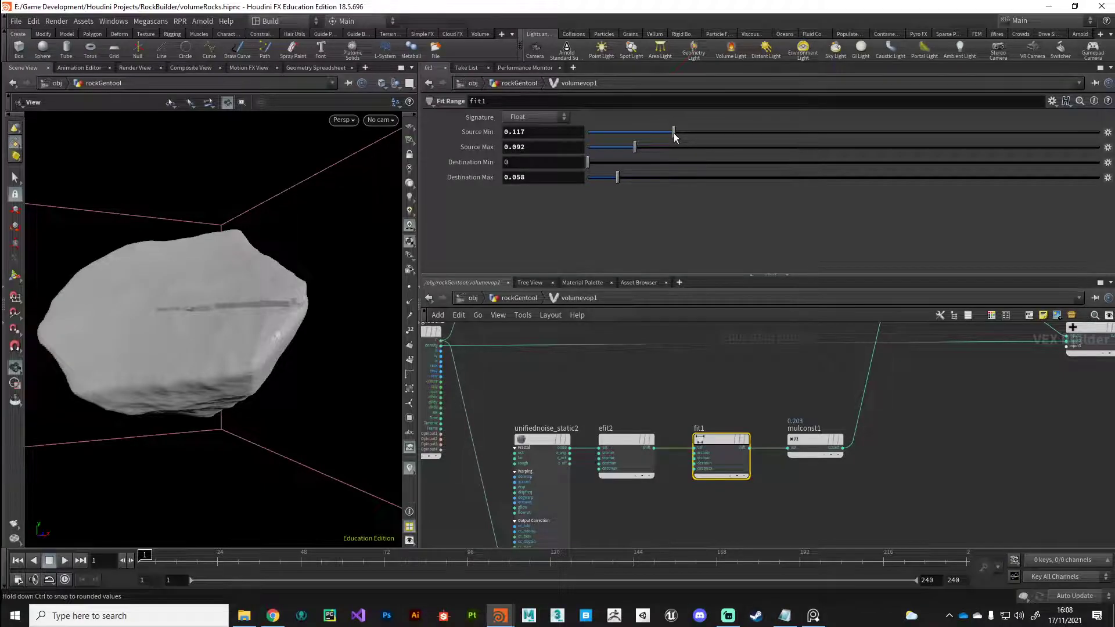
click(673, 133)
mouse_move(279, 302)
mouse_down()
mouse_move(281, 273)
mouse_move(273, 302)
mouse_up()
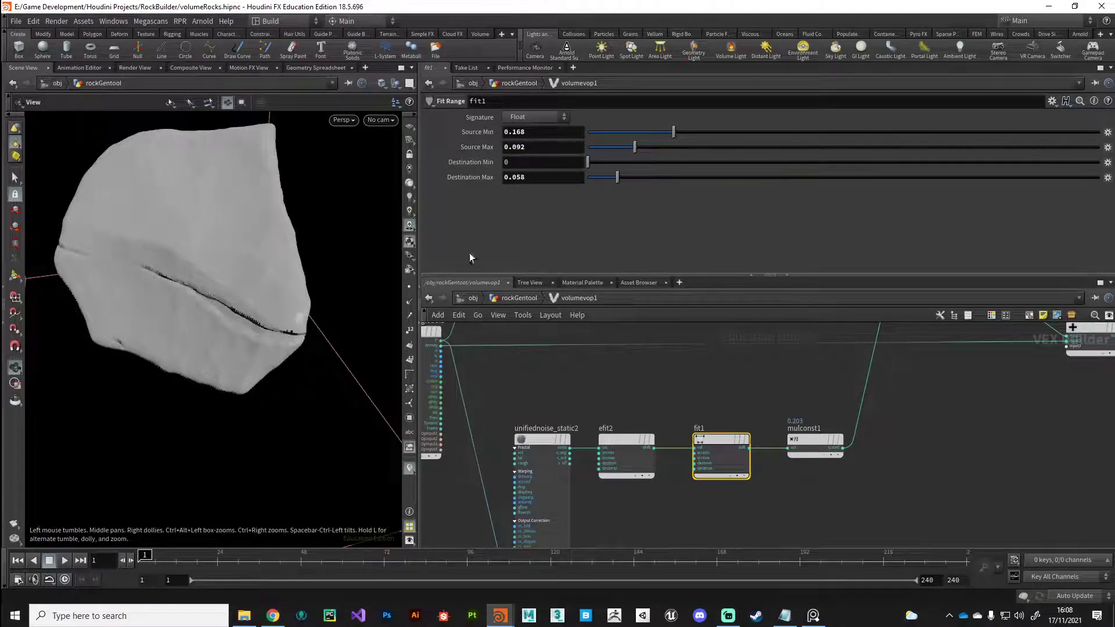
click(694, 132)
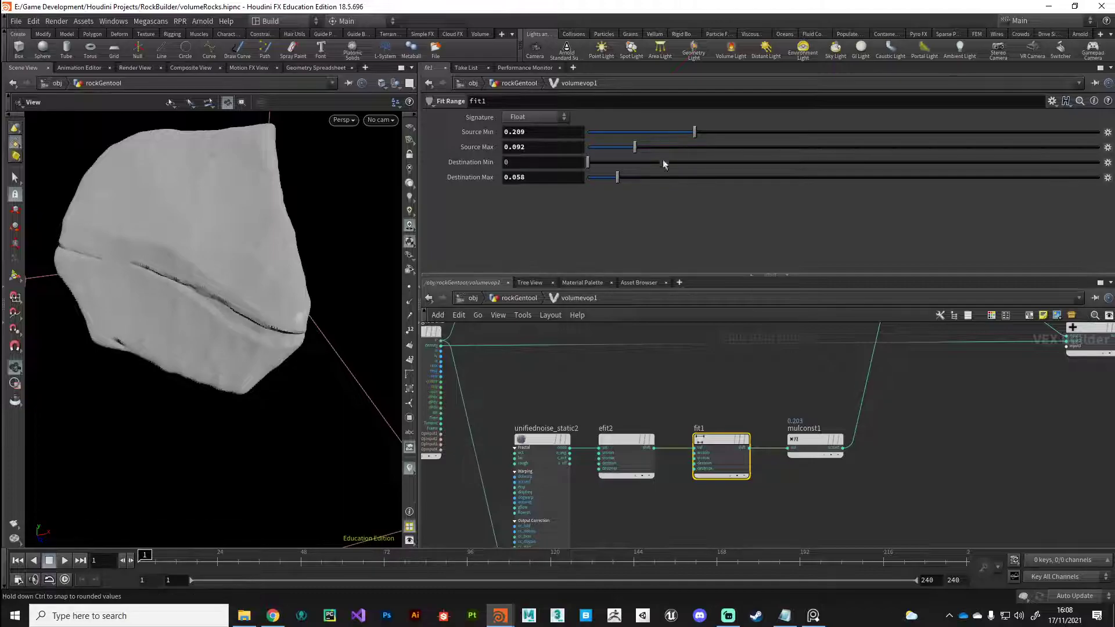
drag(189, 366, 256, 419)
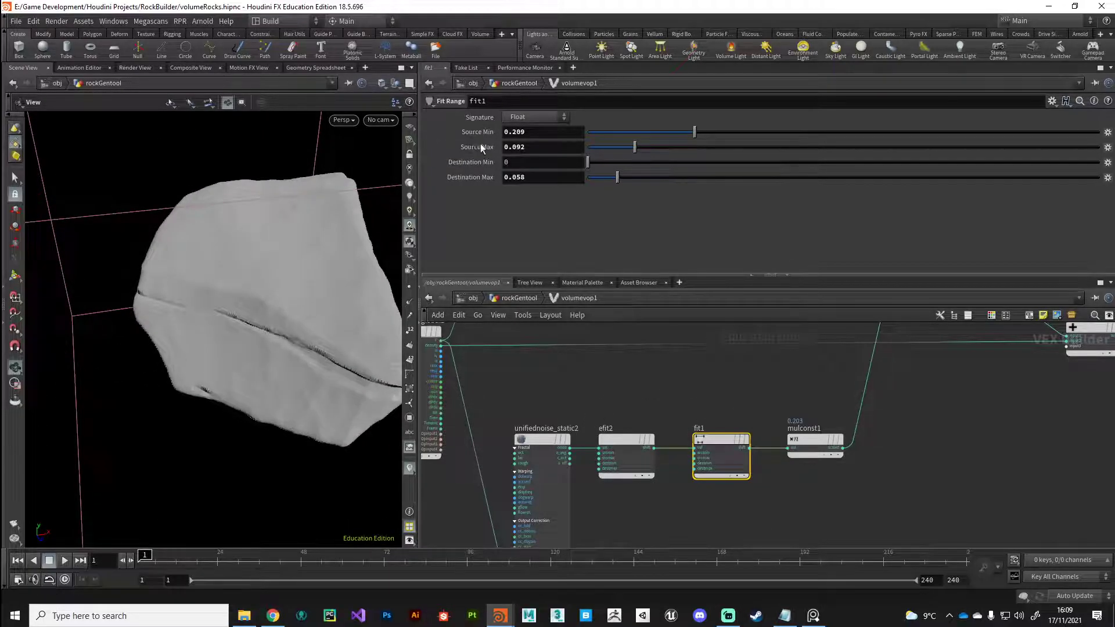
click(671, 150)
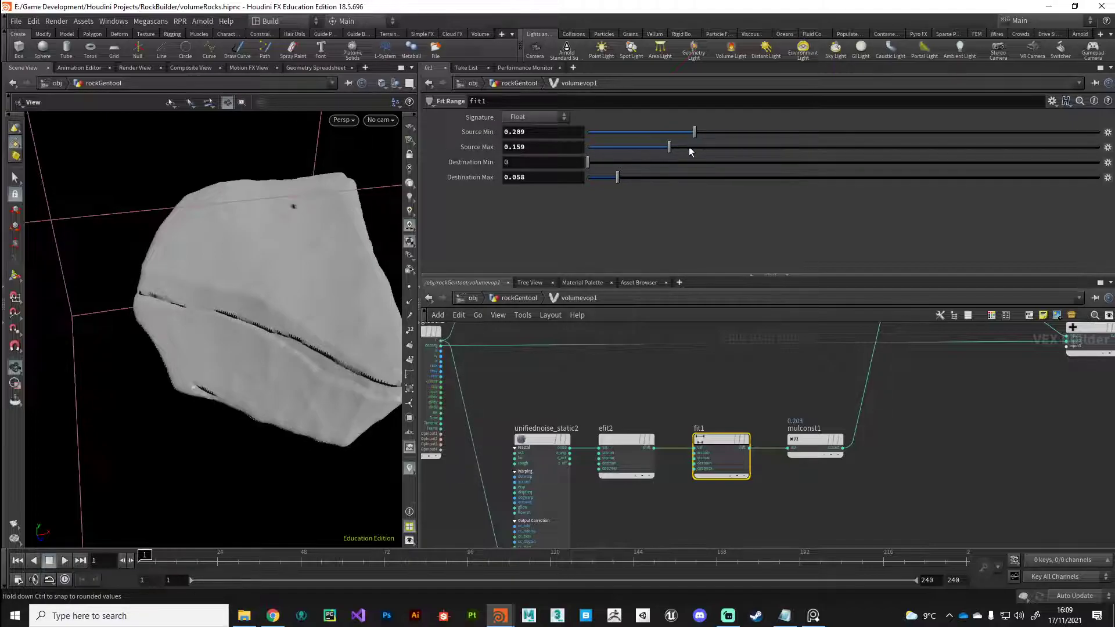
scroll(273, 321, down, 4)
drag(274, 321, 259, 293)
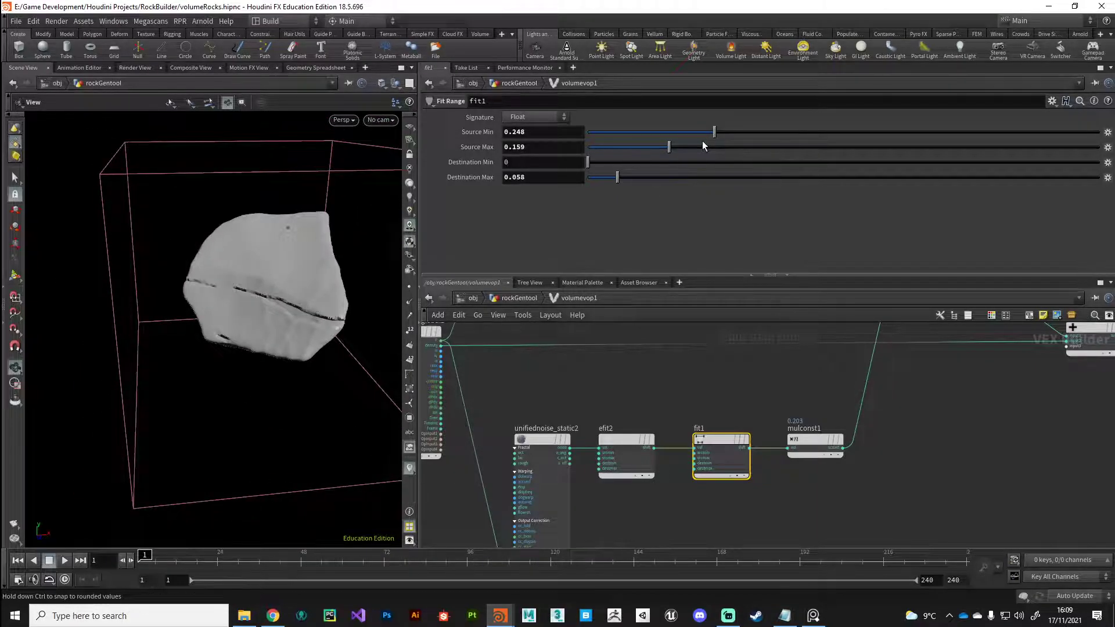
drag(728, 133, 735, 133)
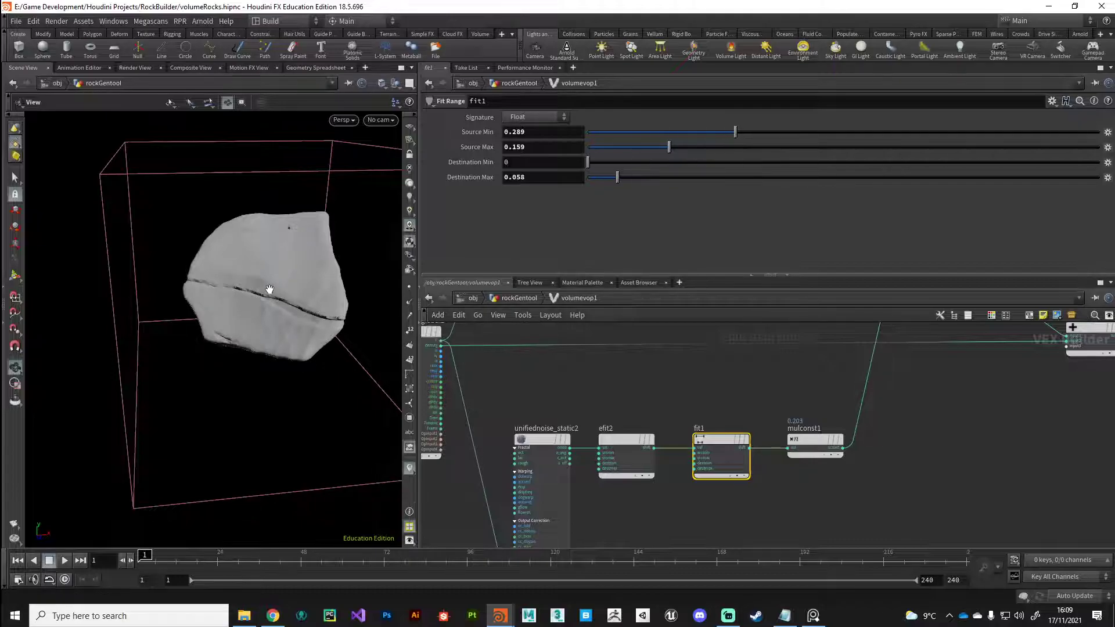
drag(269, 288, 227, 393)
- Bring up the Norber Erratics reference board and examine the tilted, lichen-covered boulder up close
right_drag(1114, 372, 312, 320)
scroll(350, 238, down, 2)
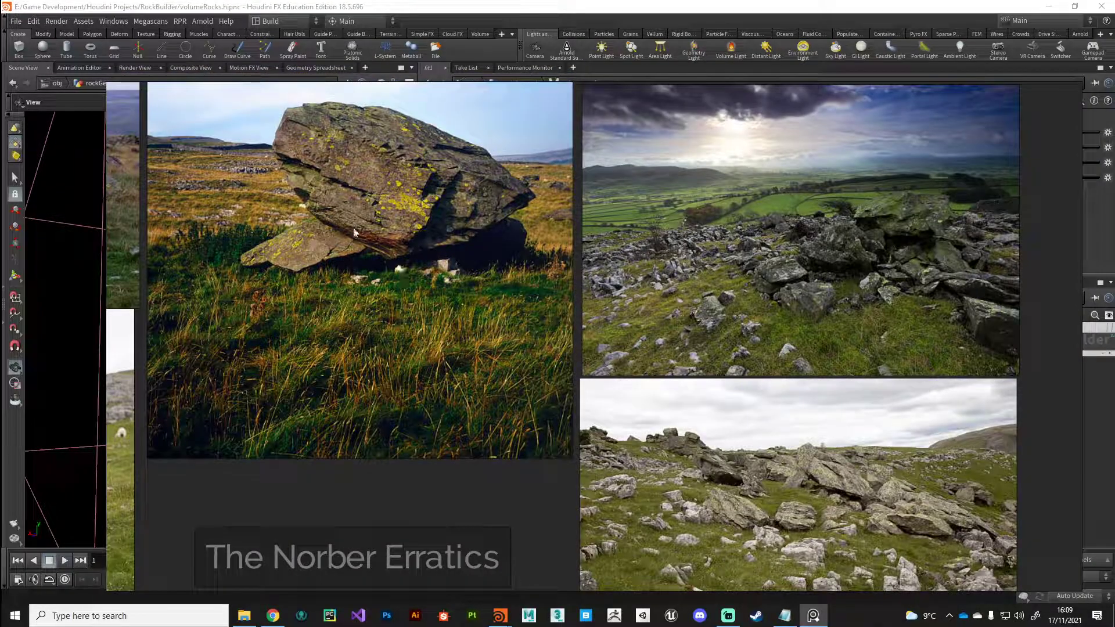
scroll(366, 221, up, 5)
right_drag(271, 137, 316, 225)
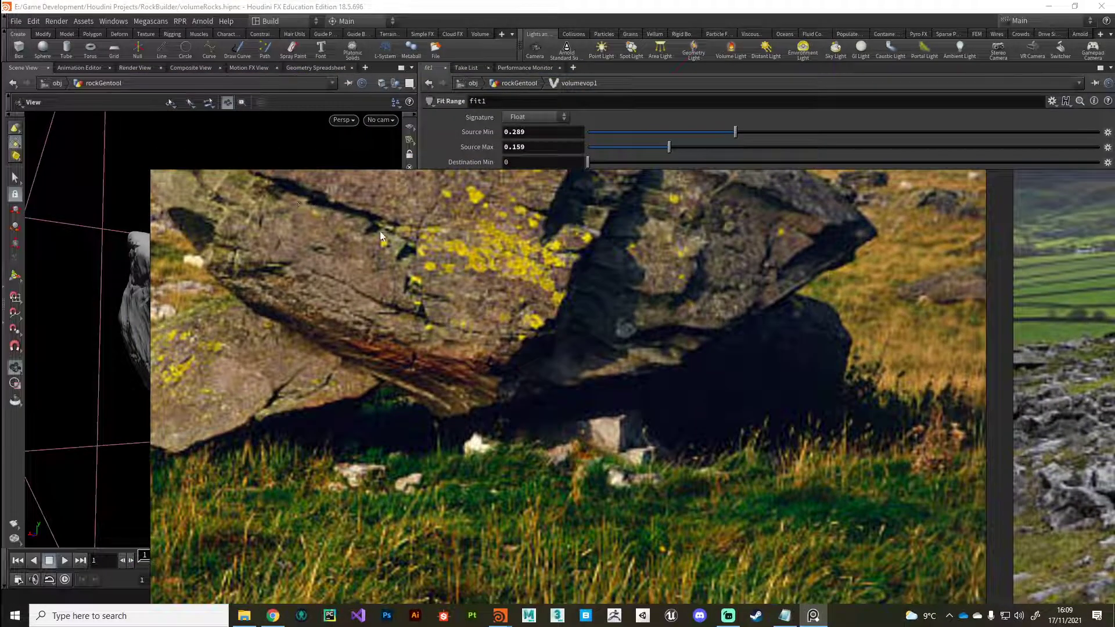
scroll(405, 273, down, 2)
scroll(440, 284, down, 2)
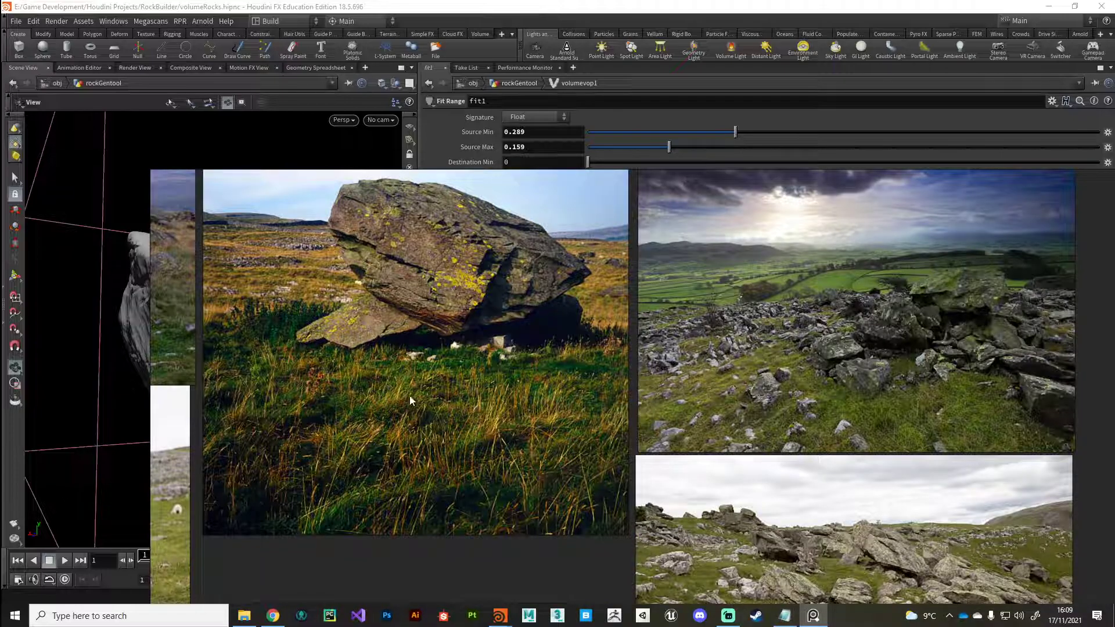
right_drag(396, 399, 351, 242)
mouse_move(422, 271)
mouse_down()
mouse_move(782, 333)
mouse_move(423, 287)
mouse_up()
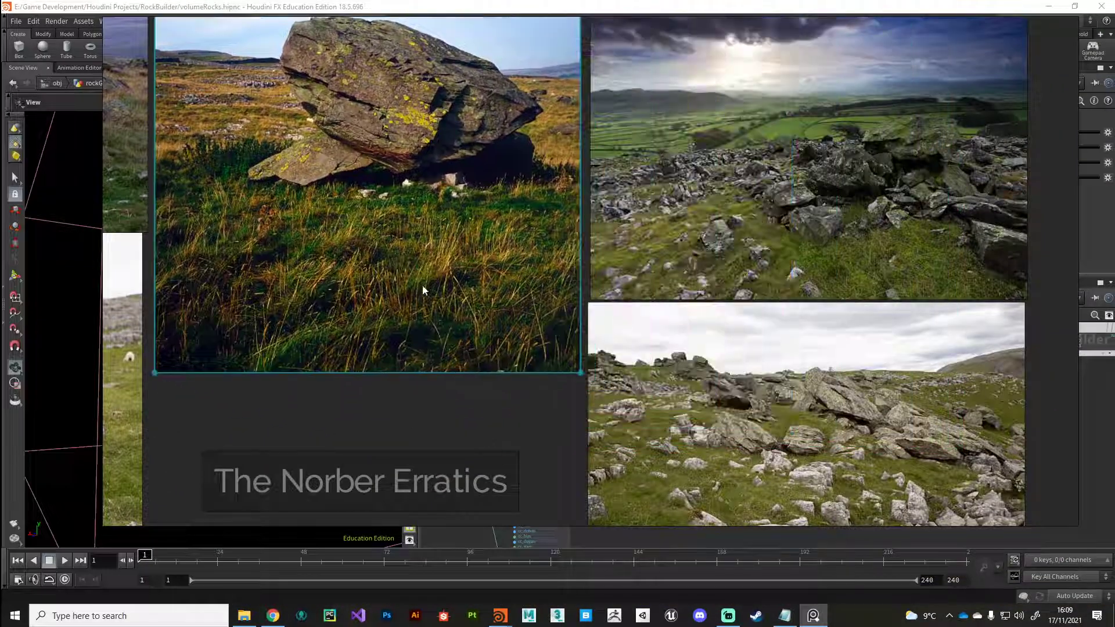
- Examine the horizontal layers and cracks of the pedestal boulder on the reference board, and move the board beside the rock viewport
scroll(436, 327, down, 3)
middle_drag(295, 383, 517, 352)
scroll(424, 289, up, 3)
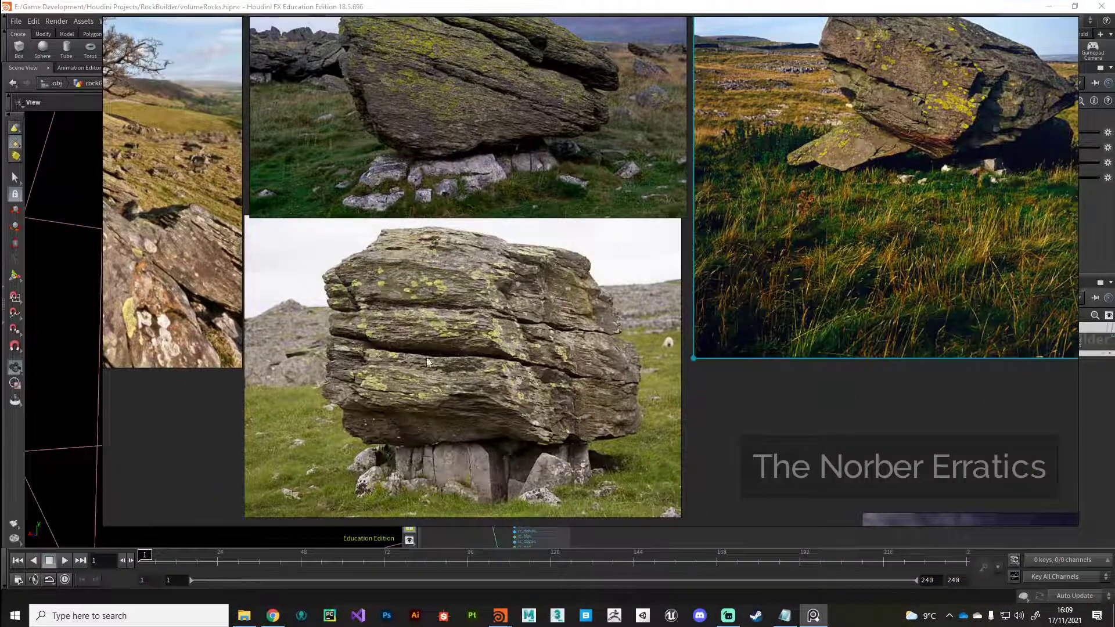
scroll(417, 298, down, 2)
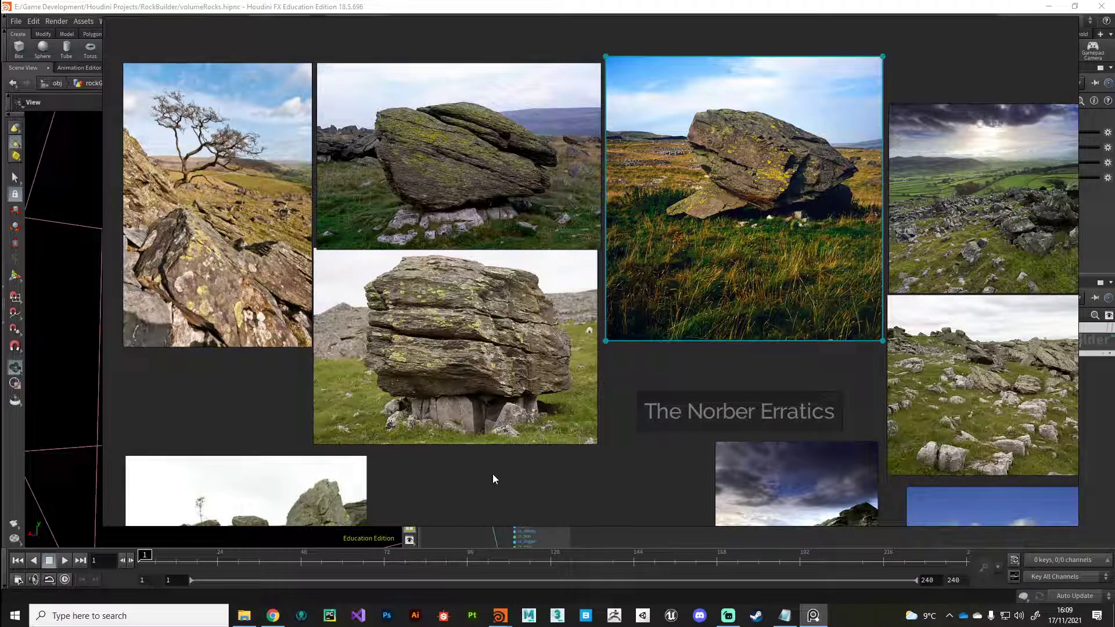
middle_drag(491, 472, 485, 457)
scroll(405, 276, up, 5)
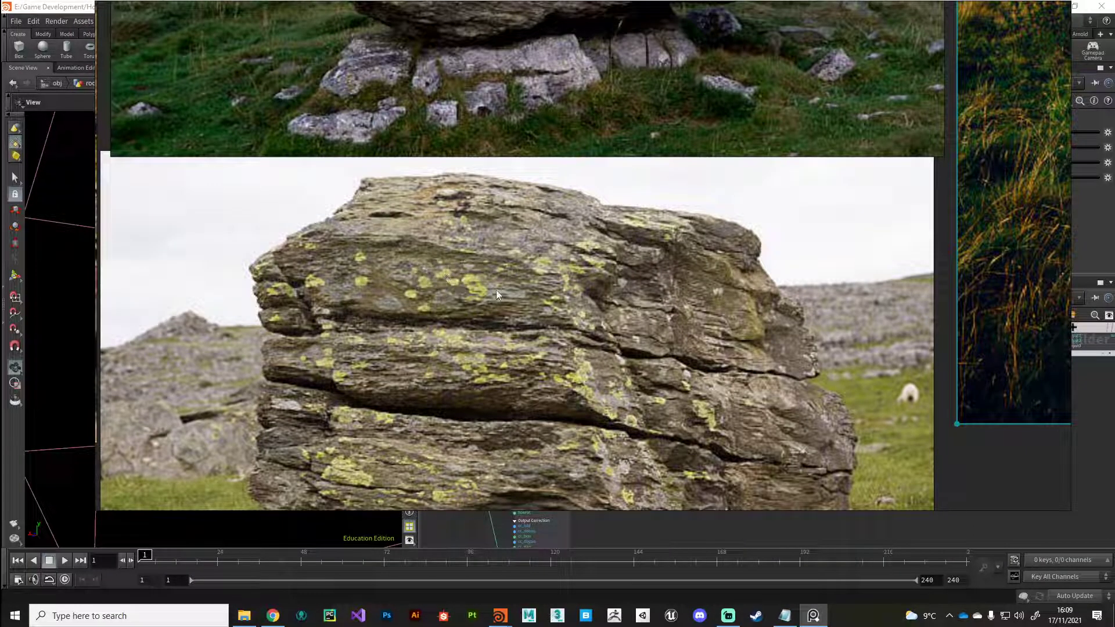
scroll(480, 383, down, 5)
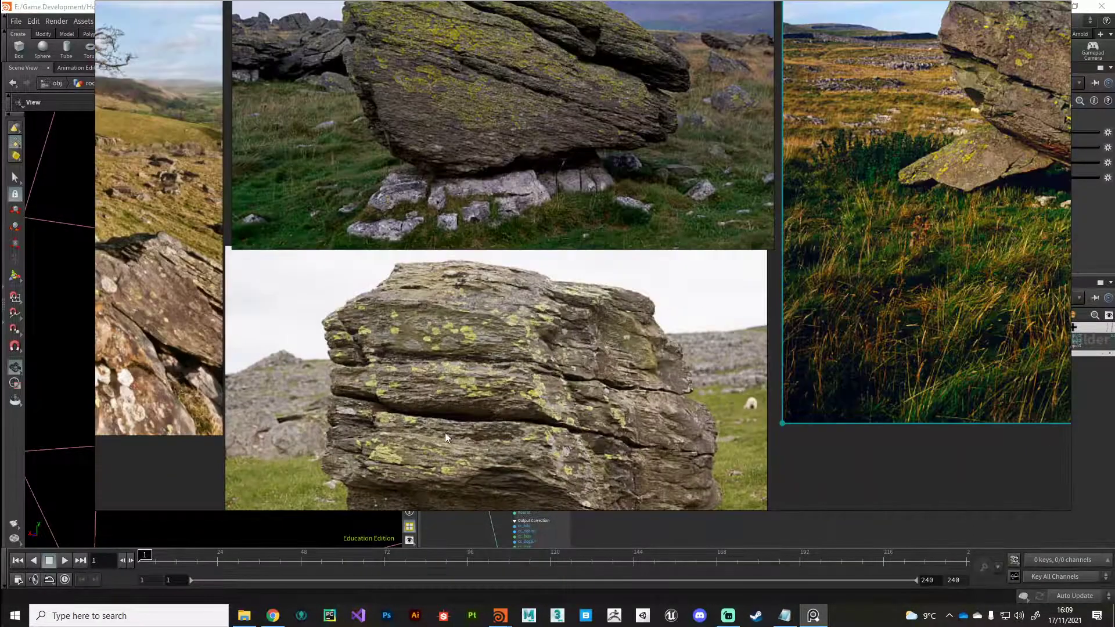
right_drag(378, 62, 912, 116)
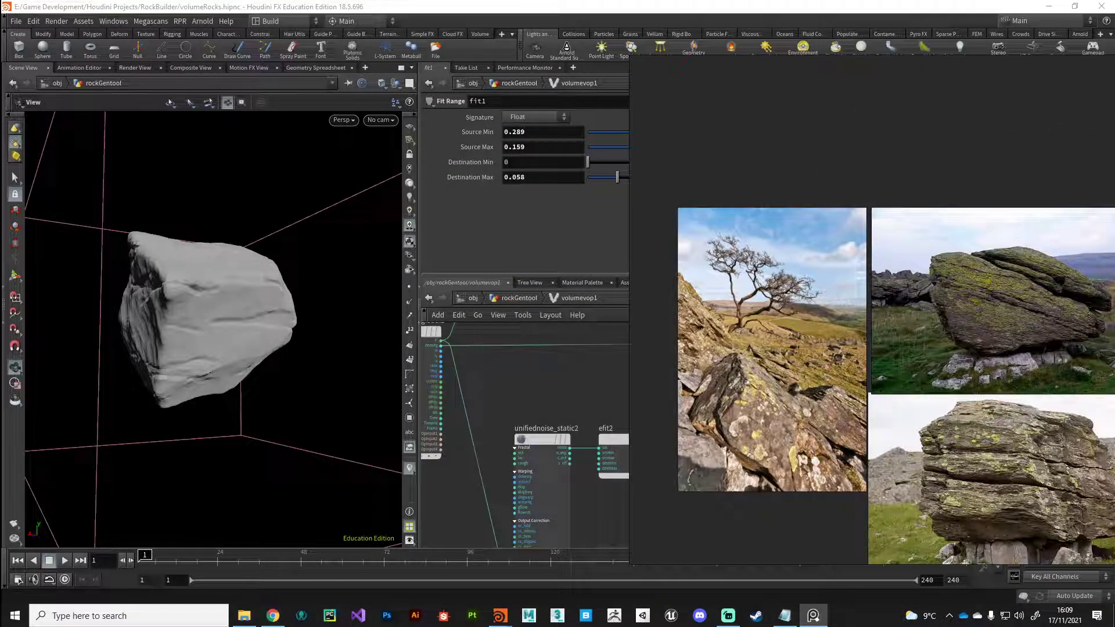